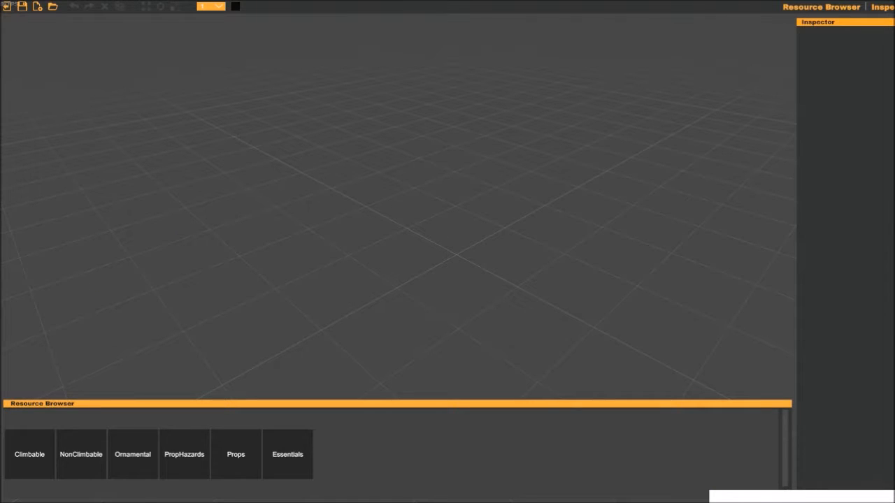
pyautogui.moveTo(316, 185)
pyautogui.mouseDown()
pyautogui.moveTo(351, 209)
pyautogui.moveTo(371, 207)
pyautogui.moveTo(392, 228)
pyautogui.mouseUp()
pyautogui.moveTo(277, 179)
pyautogui.mouseDown()
pyautogui.moveTo(428, 290)
pyautogui.moveTo(316, 226)
pyautogui.mouseUp()
pyautogui.moveTo(307, 189)
pyautogui.mouseDown()
pyautogui.moveTo(414, 281)
pyautogui.moveTo(546, 335)
pyautogui.mouseUp()
pyautogui.moveTo(596, 336); pyautogui.dragTo(577, 318)
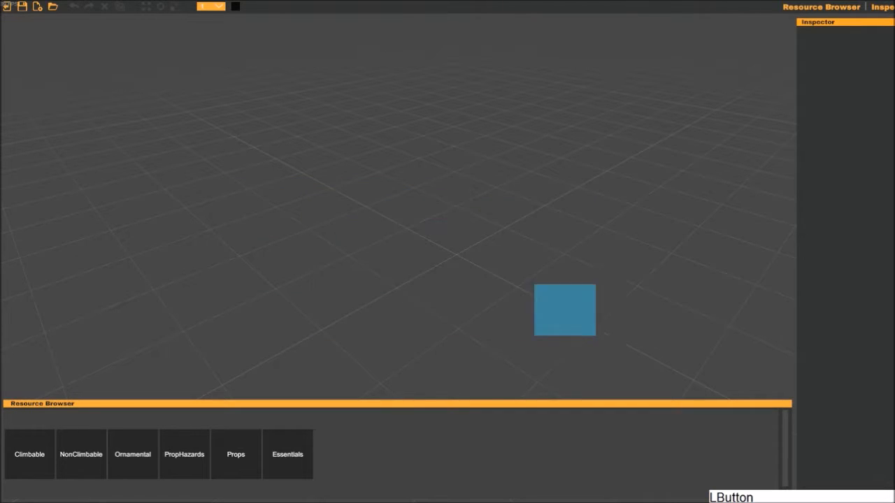
pyautogui.moveTo(304, 186); pyautogui.dragTo(387, 208)
pyautogui.moveTo(375, 180); pyautogui.dragTo(378, 216, button='right')
pyautogui.moveTo(337, 155); pyautogui.dragTo(483, 163, button='right')
# - Fly and rotate the camera around the empty grid to examine the workspace from different angles
pyautogui.press('w')
pyautogui.press('s')
pyautogui.press('w')
pyautogui.press('s')
pyautogui.press('d')
pyautogui.press('a')
pyautogui.press('d')
pyautogui.press('s')
pyautogui.press('w')
pyautogui.press('a')
pyautogui.press('d')
pyautogui.press('s')
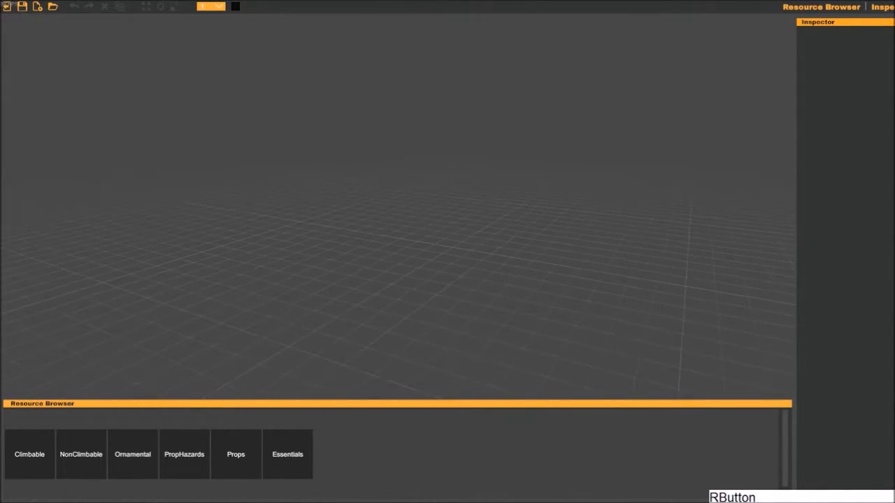
pyautogui.keyDown('alt'); pyautogui.moveTo(366, 174); pyautogui.dragTo(426, 103, button='right'); pyautogui.keyUp('alt')
pyautogui.moveTo(397, 208); pyautogui.dragTo(397, 279, button='right')
pyautogui.click(397, 208)
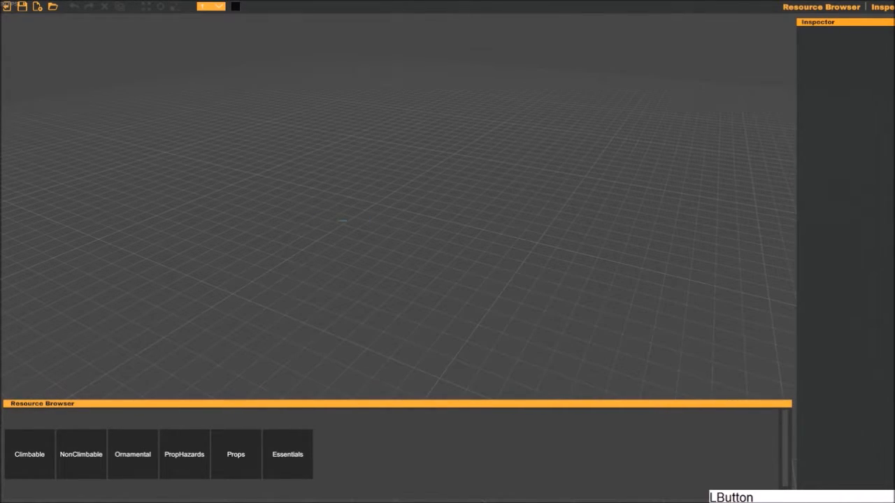
pyautogui.moveTo(155, 312); pyautogui.dragTo(162, 259, button='right')
pyautogui.click(397, 207)
# - Add a grey cube from the Climbable resources to the scene
pyautogui.click(30, 454)
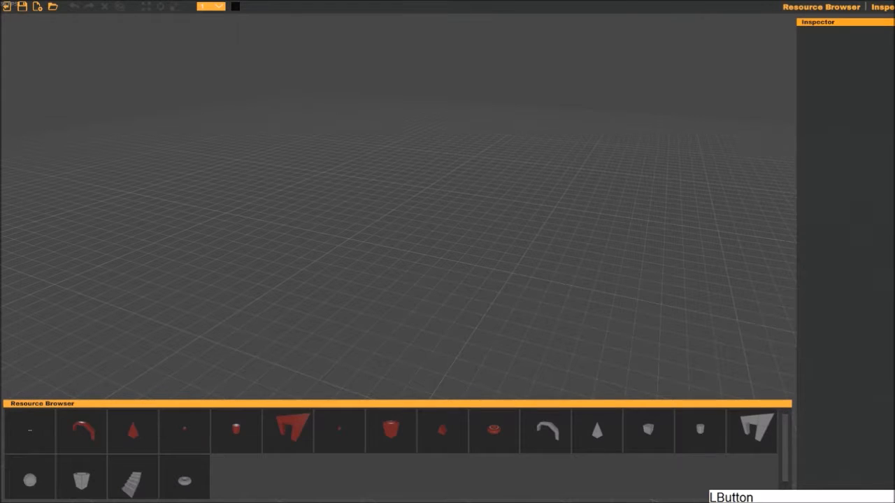
pyautogui.scroll(-1, 391, 455)
pyautogui.scroll(2, 392, 455)
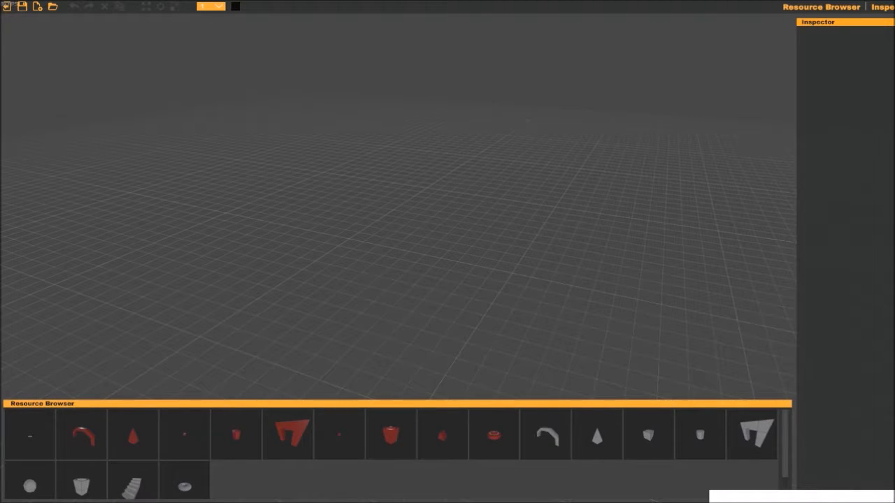
pyautogui.click(649, 435)
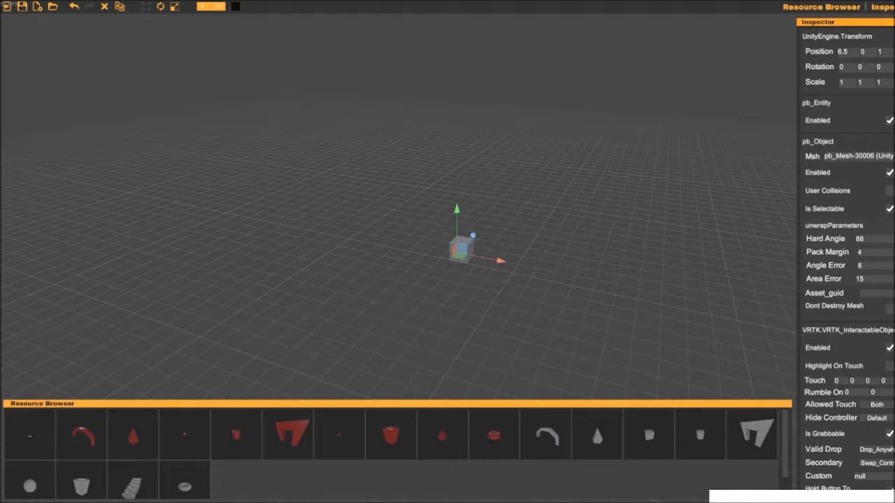
# - Open the NonClimbable resource folder and examine its shapes
pyautogui.click(30, 434)
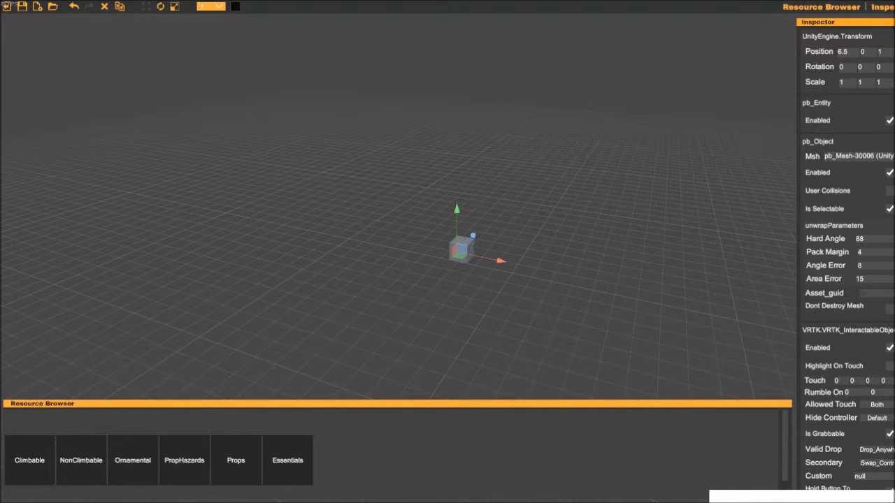
pyautogui.click(81, 460)
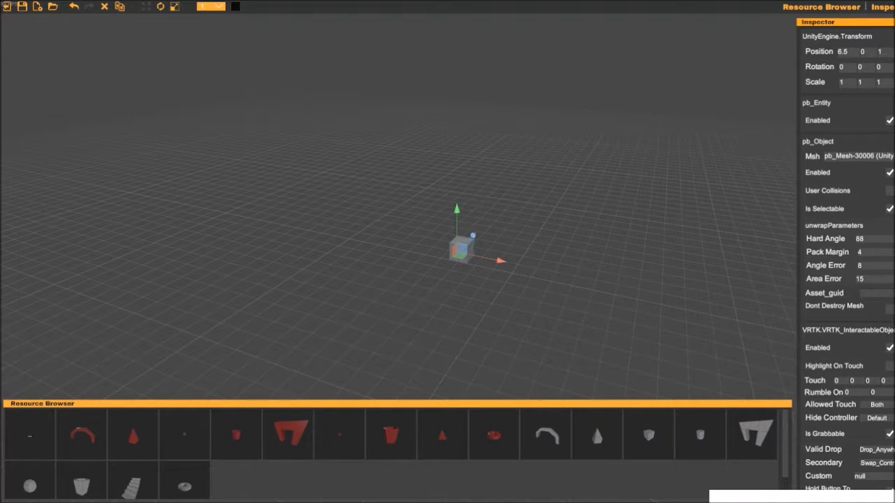
pyautogui.click(649, 434)
# - Select the placed cube and move it along the X axis to position 6
pyautogui.press('w')
pyautogui.press('d')
pyautogui.moveTo(461, 244); pyautogui.dragTo(363, 244, button='right')
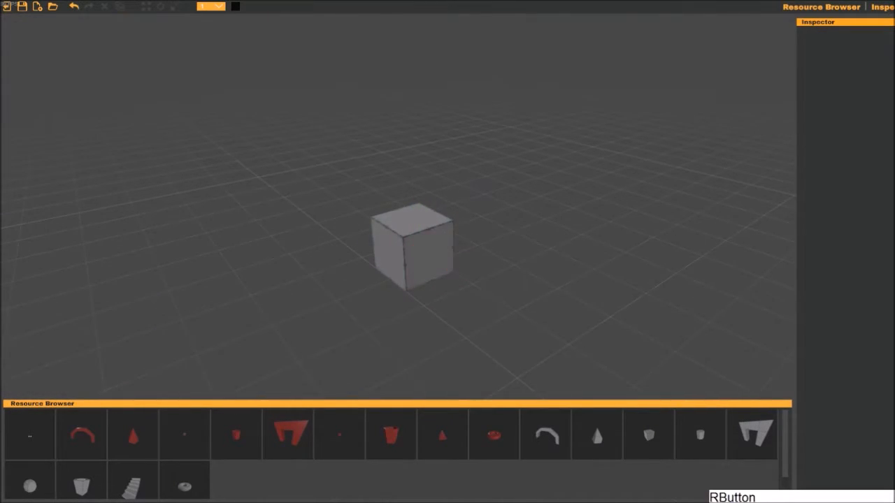
pyautogui.moveTo(547, 278); pyautogui.dragTo(550, 296, button='right')
pyautogui.press('w')
pyautogui.click(447, 234)
pyautogui.moveTo(258, 140); pyautogui.dragTo(615, 324)
pyautogui.click(617, 326)
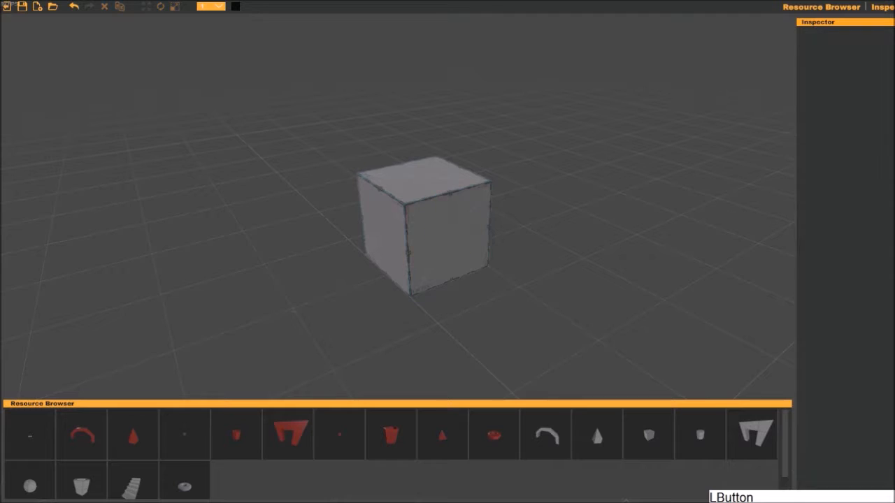
pyautogui.click(441, 230)
pyautogui.moveTo(440, 231); pyautogui.dragTo(454, 256, button='right')
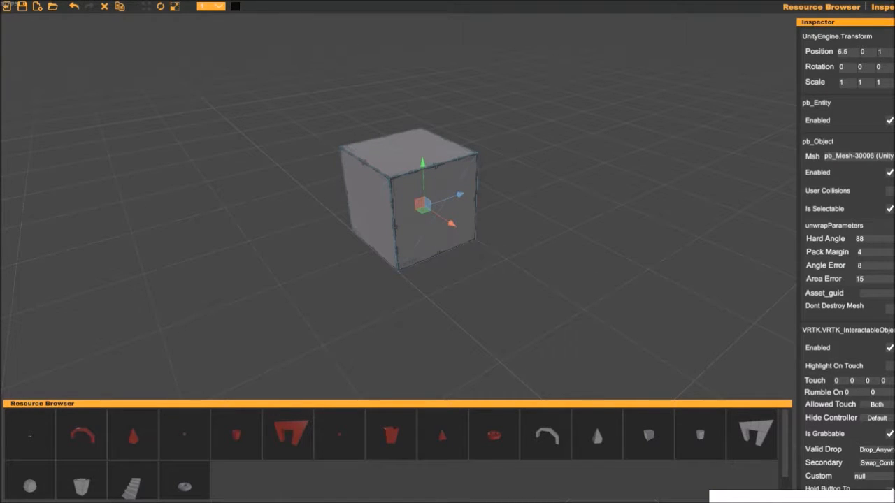
pyautogui.press('w')
pyautogui.moveTo(451, 223); pyautogui.dragTo(388, 212)
# - Rotate the cube about its vertical axis to 345 and undo the rotation
pyautogui.press('e')
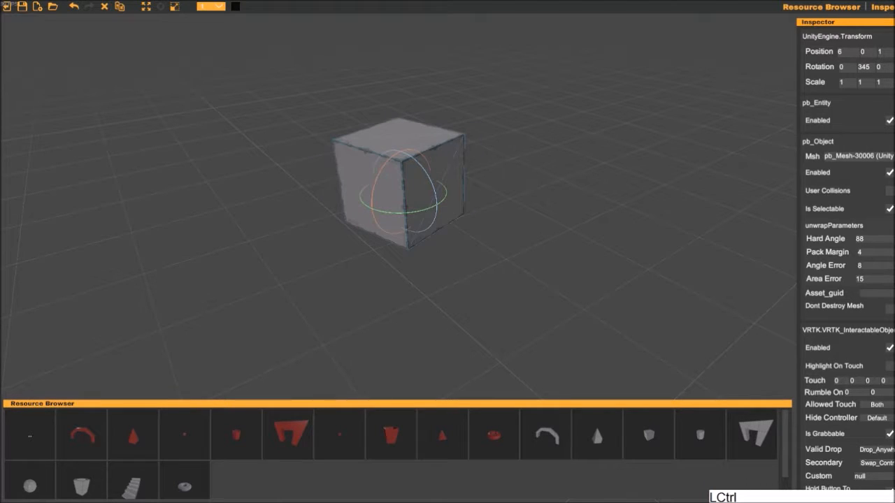
pyautogui.hotkey('ctrl', 'z')
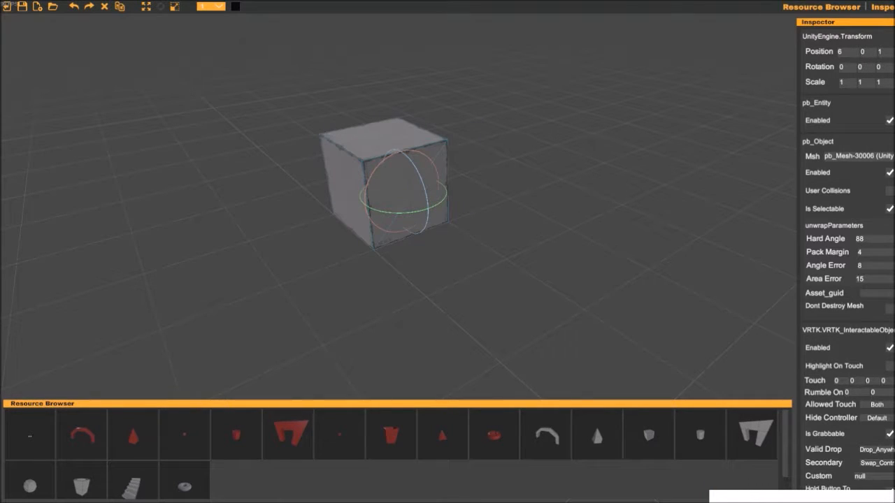
# - Examine the selected cube's transform, mesh and interaction properties in the Inspector
pyautogui.press('r')
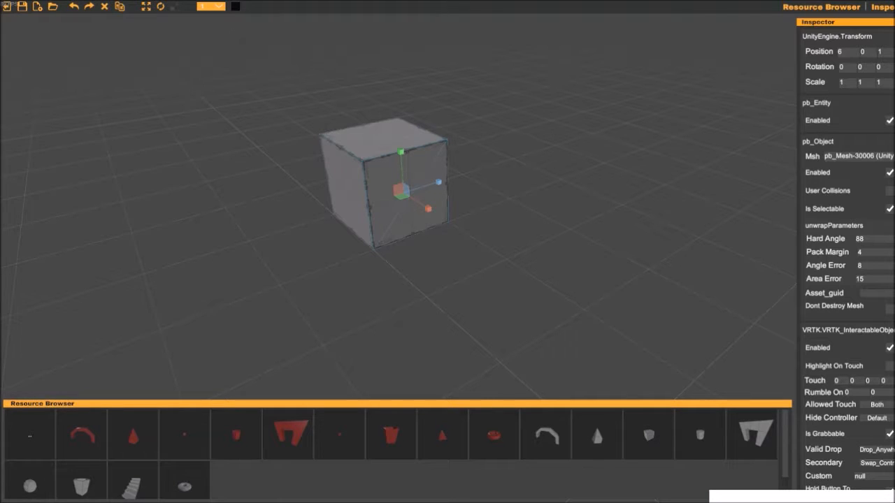
pyautogui.moveTo(893, 126)
pyautogui.mouseDown()
pyautogui.moveTo(892, 267)
pyautogui.moveTo(893, 126)
pyautogui.mouseUp()
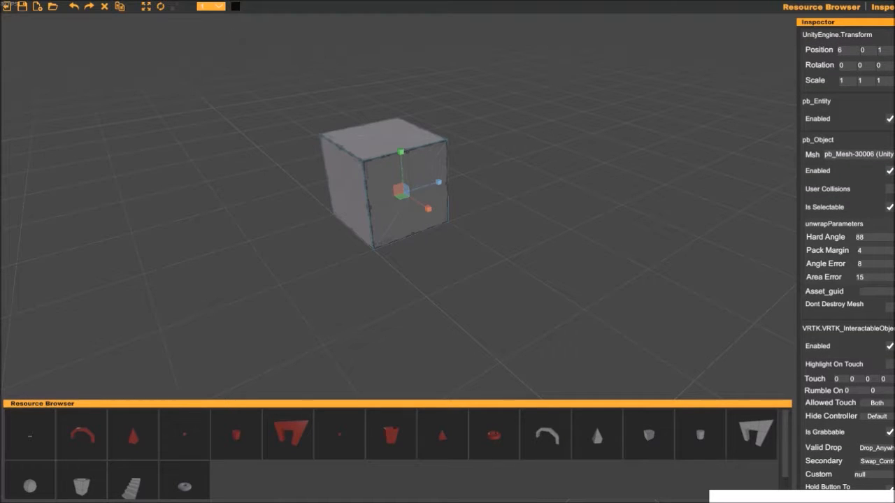
pyautogui.click(573, 209)
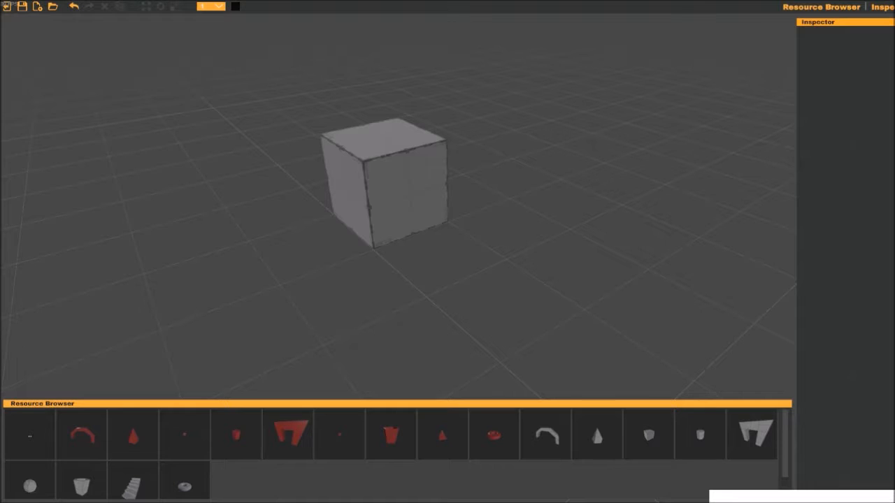
pyautogui.click(407, 192)
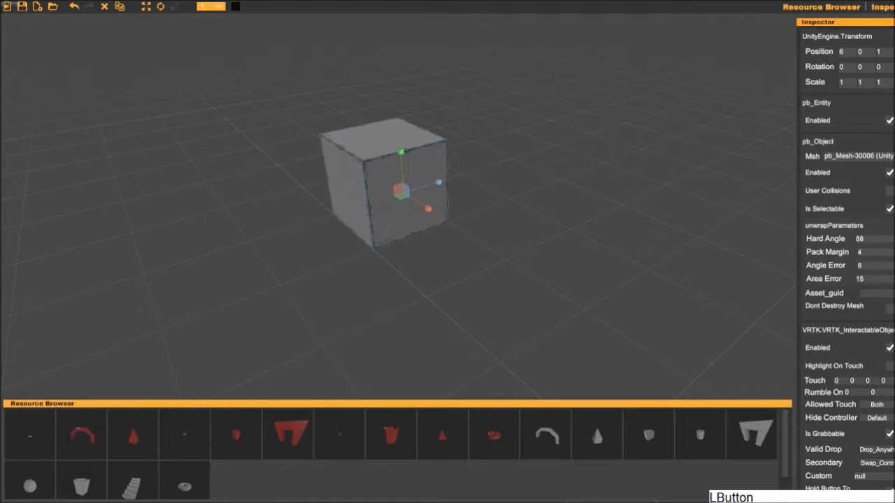
pyautogui.moveTo(893, 112); pyautogui.dragTo(893, 158)
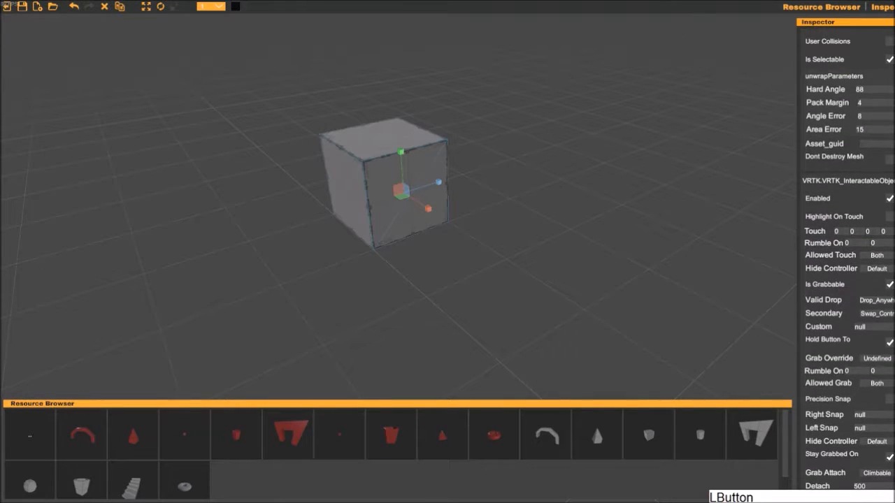
pyautogui.scroll(4, 846, 255)
# - Scale the cube into a flat platform of about 5 × 1 × 6.1 and move it to Z 0
pyautogui.moveTo(567, 253); pyautogui.dragTo(567, 253, button='right')
pyautogui.press('s')
pyautogui.moveTo(451, 215); pyautogui.dragTo(601, 321)
pyautogui.moveTo(601, 320); pyautogui.dragTo(588, 274, button='right')
pyautogui.moveTo(470, 212); pyautogui.dragTo(681, 201)
pyautogui.moveTo(681, 200); pyautogui.dragTo(671, 229, button='right')
pyautogui.press('w')
pyautogui.moveTo(493, 146); pyautogui.dragTo(471, 148)
pyautogui.moveTo(461, 223); pyautogui.dragTo(494, 263, button='right')
pyautogui.click(462, 238)
pyautogui.press('a')
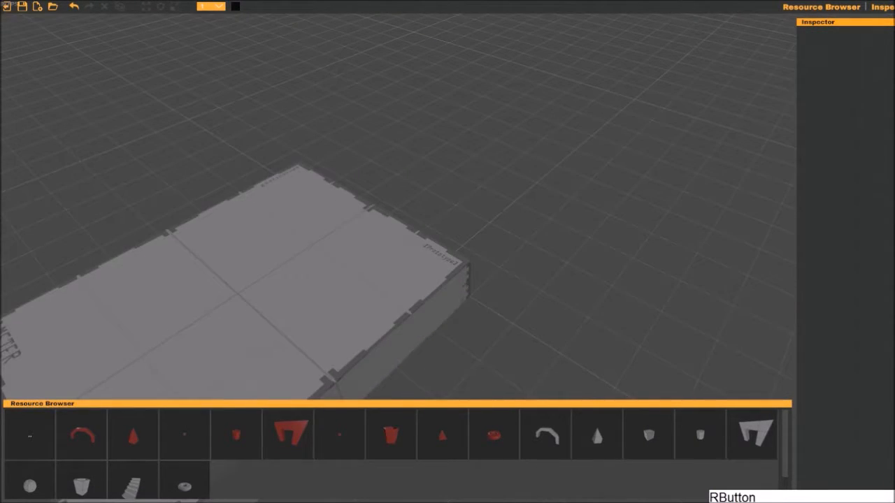
# - Add a StartLocation from the Essentials resources and place it on the platform at about 9, 2, -3
pyautogui.click(29, 435)
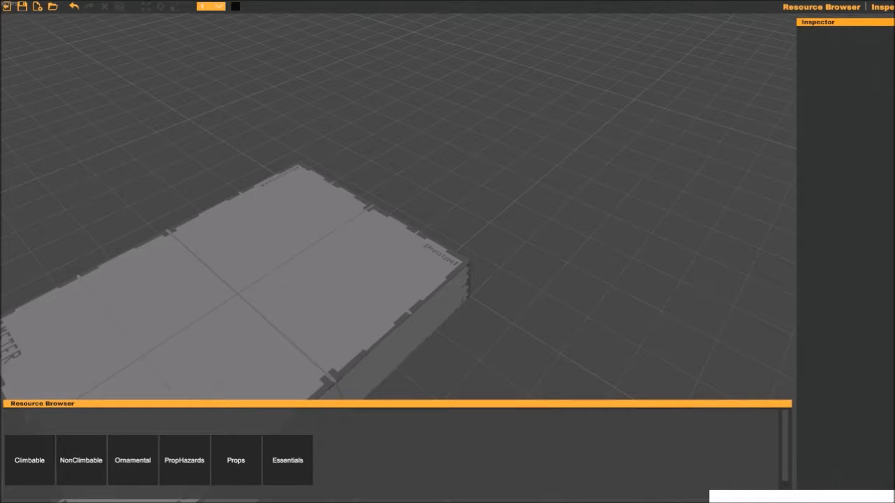
pyautogui.click(287, 460)
pyautogui.moveTo(433, 335); pyautogui.dragTo(329, 353, button='right')
pyautogui.click(287, 460)
pyautogui.moveTo(453, 226); pyautogui.dragTo(449, 131)
pyautogui.moveTo(487, 156); pyautogui.dragTo(431, 172)
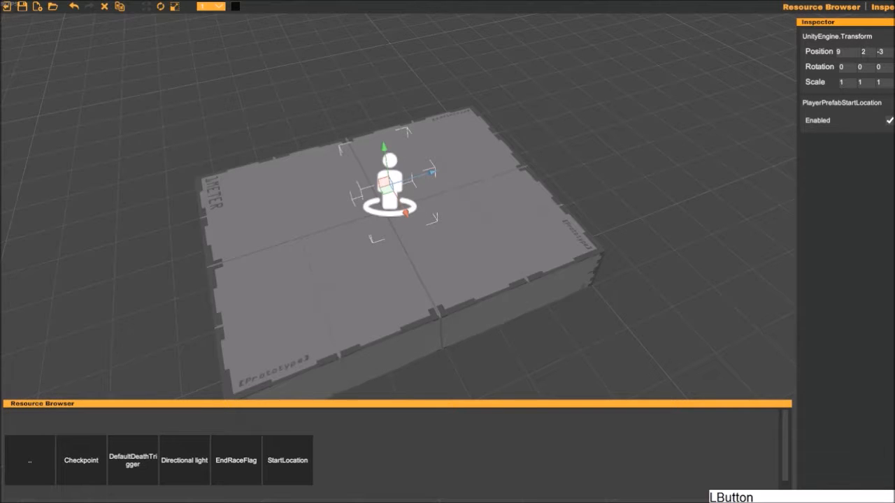
# - Stretch the platform along the X axis to a scale of about 8.45
pyautogui.click(526, 140)
pyautogui.press('a')
pyautogui.moveTo(526, 143); pyautogui.dragTo(535, 196, button='right')
pyautogui.press('d')
pyautogui.press('s')
pyautogui.click(514, 215)
pyautogui.press('r')
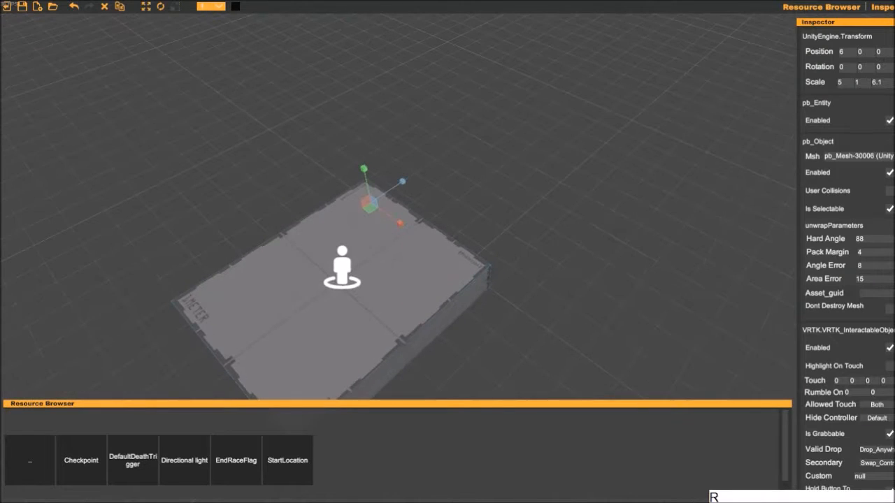
pyautogui.moveTo(399, 224); pyautogui.dragTo(409, 230)
pyautogui.click(521, 178)
pyautogui.press('d')
pyautogui.press('s')
pyautogui.moveTo(521, 182); pyautogui.dragTo(531, 244, button='right')
pyautogui.press('a')
pyautogui.click(479, 227)
pyautogui.press('r')
pyautogui.moveTo(365, 136)
pyautogui.mouseDown()
pyautogui.moveTo(561, 254)
pyautogui.moveTo(376, 141)
pyautogui.mouseUp()
# - Duplicate the platform and move the copy along the X axis beyond the original's far end
pyautogui.rightClick(508, 146)
pyautogui.click(399, 189)
pyautogui.press('w')
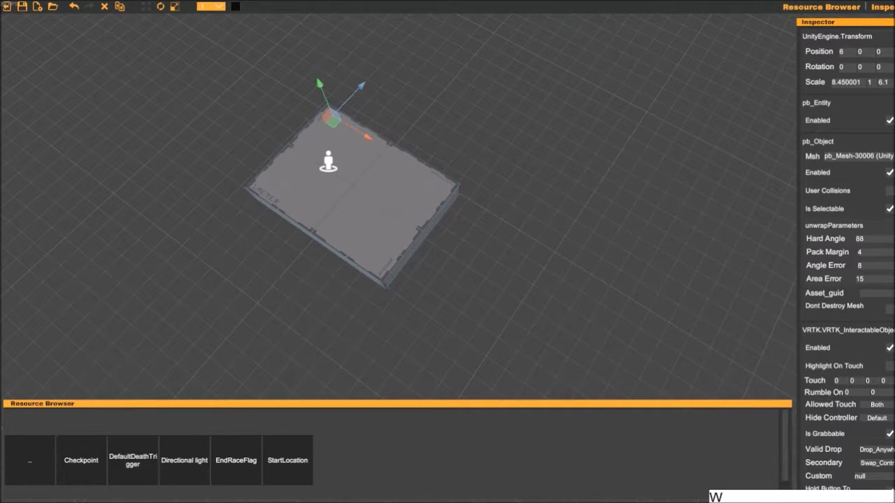
pyautogui.press('ctrl')
pyautogui.moveTo(368, 137); pyautogui.dragTo(490, 213)
# - Rescale the platform under the start location slightly along X and delete the overlapping duplicate there
pyautogui.rightClick(461, 220)
pyautogui.press('w')
pyautogui.press('a')
pyautogui.moveTo(461, 219); pyautogui.dragTo(507, 246, button='right')
pyautogui.moveTo(507, 246); pyautogui.dragTo(510, 28, button='middle')
pyautogui.moveTo(478, 183); pyautogui.dragTo(461, 98, button='right')
pyautogui.moveTo(455, 311); pyautogui.dragTo(440, 210, button='middle')
pyautogui.scroll(2, 440, 209)
pyautogui.click(329, 236)
pyautogui.press('r')
pyautogui.moveTo(195, 234); pyautogui.dragTo(195, 235)
pyautogui.click(104, 7)
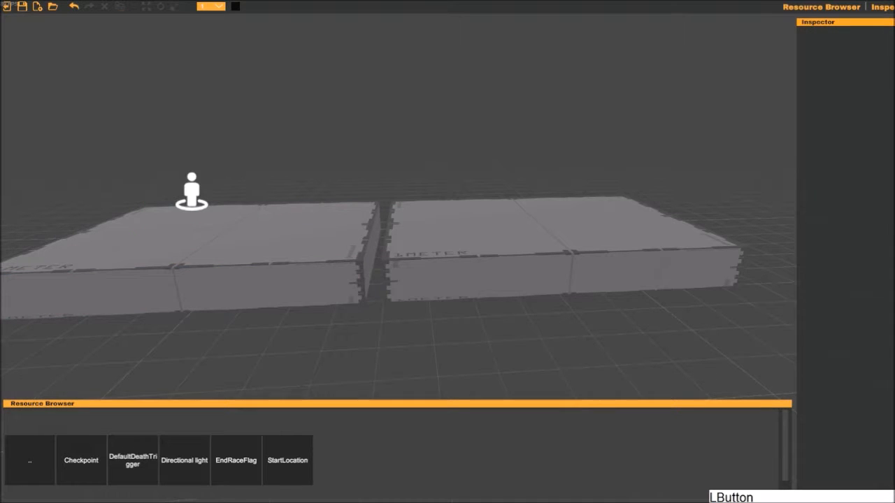
# - Select the platform under the start location and adjust its X scale slightly
pyautogui.click(280, 237)
pyautogui.press('w')
pyautogui.press('a')
pyautogui.moveTo(279, 238); pyautogui.dragTo(311, 266, button='right')
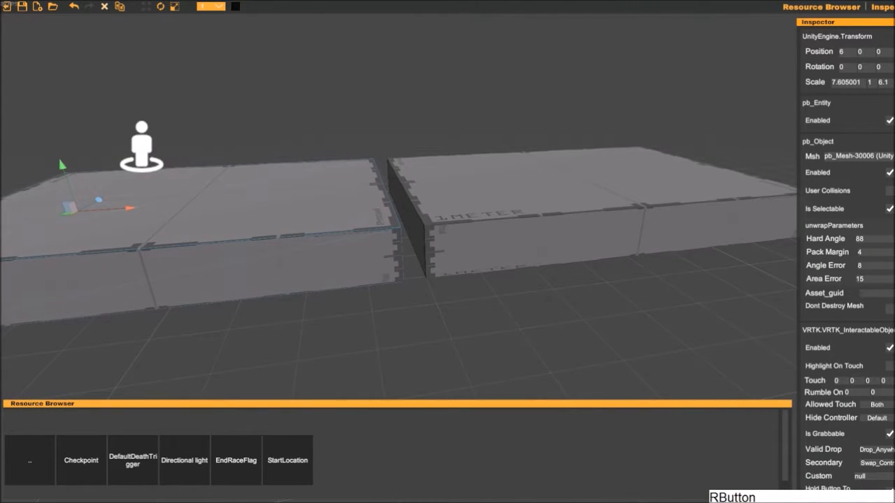
pyautogui.press('r')
pyautogui.moveTo(127, 207); pyautogui.dragTo(132, 208)
# - Select the second platform and move it along the X axis to position 15
pyautogui.click(431, 225)
pyautogui.moveTo(431, 225); pyautogui.dragTo(313, 223, button='middle')
pyautogui.press('w')
pyautogui.moveTo(356, 189); pyautogui.dragTo(390, 188)
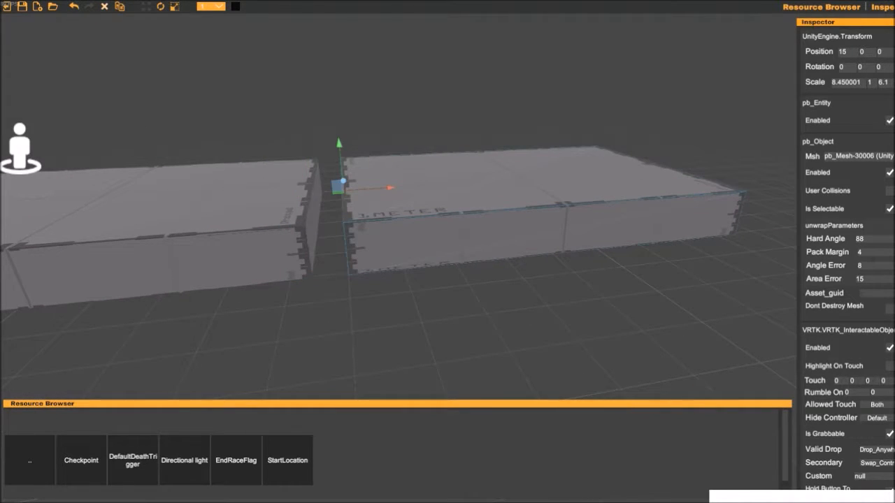
# - Set the snap increment to 1/2 and move the second platform to X 14.5
pyautogui.click(211, 6)
pyautogui.click(210, 26)
pyautogui.moveTo(389, 188)
pyautogui.mouseDown()
pyautogui.moveTo(357, 189)
pyautogui.moveTo(373, 189)
pyautogui.mouseUp()
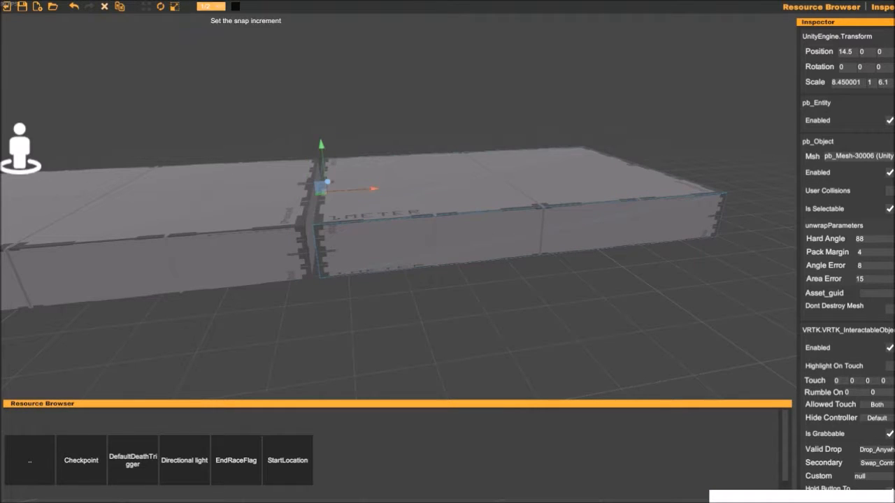
# - Set the snap increment to 1/8 and move the second platform to X 14.375
pyautogui.click(212, 6)
pyautogui.click(210, 46)
pyautogui.moveTo(374, 189); pyautogui.dragTo(369, 188)
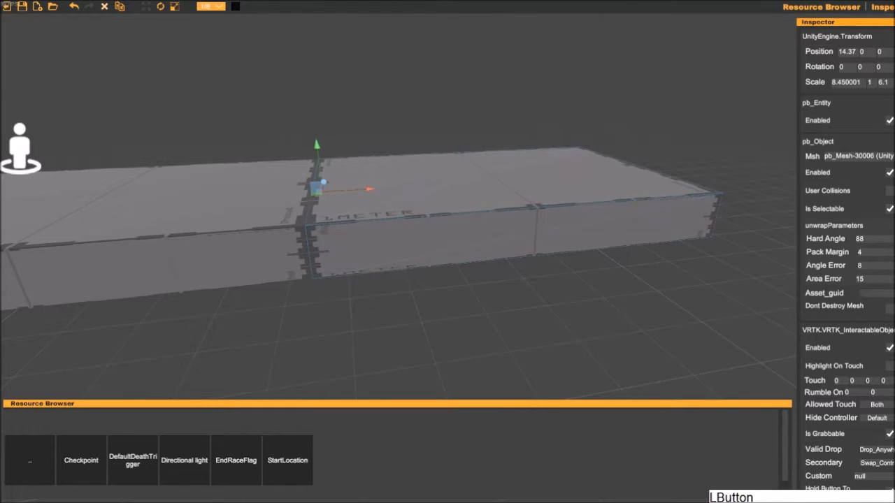
# - Fine-tune the X scale of the start platform at its joint with the second platform
pyautogui.click(349, 146)
pyautogui.press('w')
pyautogui.press('a')
pyautogui.moveTo(349, 146); pyautogui.dragTo(349, 135, button='right')
pyautogui.press('w')
pyautogui.moveTo(349, 135); pyautogui.dragTo(357, 185, button='middle')
pyautogui.press('s')
pyautogui.moveTo(356, 184); pyautogui.dragTo(341, 222, button='right')
pyautogui.press('d')
pyautogui.click(340, 222)
pyautogui.press('r')
pyautogui.click(315, 196)
pyautogui.press('r')
pyautogui.moveTo(278, 180); pyautogui.dragTo(280, 180)
# - Set the snap increment to 1 and stretch the second platform along Z to a scale of about 20.7
pyautogui.click(409, 121)
pyautogui.moveTo(409, 122); pyautogui.dragTo(339, 156, button='right')
pyautogui.press('w')
pyautogui.click(413, 133)
pyautogui.press('s')
pyautogui.press('d')
pyautogui.press('d')
pyautogui.press('s')
pyautogui.click(210, 6)
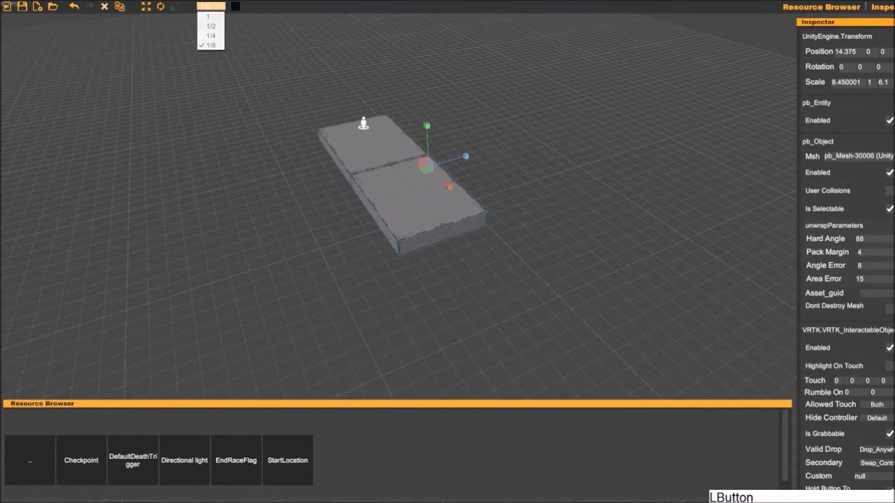
pyautogui.click(207, 16)
pyautogui.moveTo(466, 156); pyautogui.dragTo(546, 135)
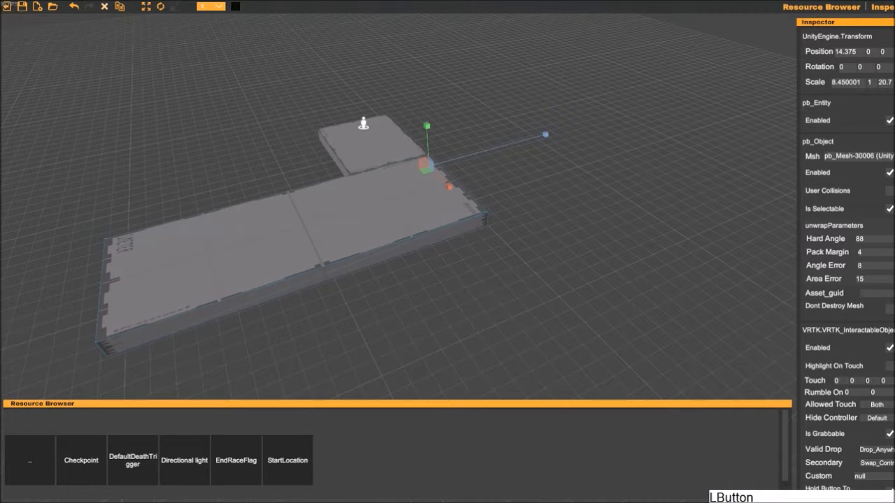
# - Enlarge the second platform to a scale of about 46.9 along X and 33.2 along Z
pyautogui.moveTo(449, 187); pyautogui.dragTo(516, 249)
pyautogui.moveTo(465, 156); pyautogui.dragTo(487, 150)
pyautogui.moveTo(449, 187); pyautogui.dragTo(461, 197)
# - Move the enlarged platform to position 14, 0, 14 beside the start platform
pyautogui.press('w')
pyautogui.moveTo(465, 155); pyautogui.dragTo(610, 115)
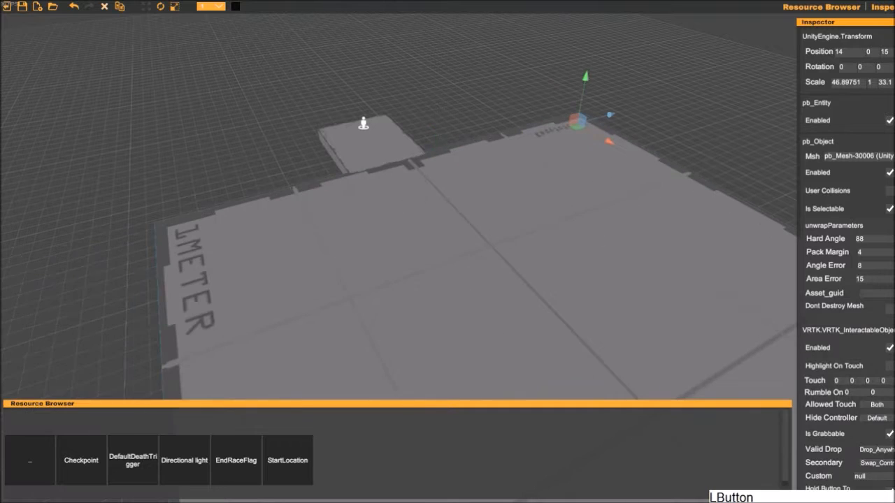
pyautogui.moveTo(609, 142); pyautogui.dragTo(603, 116)
pyautogui.click(631, 112)
pyautogui.moveTo(632, 112); pyautogui.dragTo(715, 95, button='right')
pyautogui.press('w')
pyautogui.press('a')
pyautogui.moveTo(756, 98); pyautogui.dragTo(758, 133, button='right')
pyautogui.click(605, 164)
pyautogui.moveTo(605, 164); pyautogui.dragTo(598, 133, button='right')
pyautogui.press('s')
pyautogui.press('w')
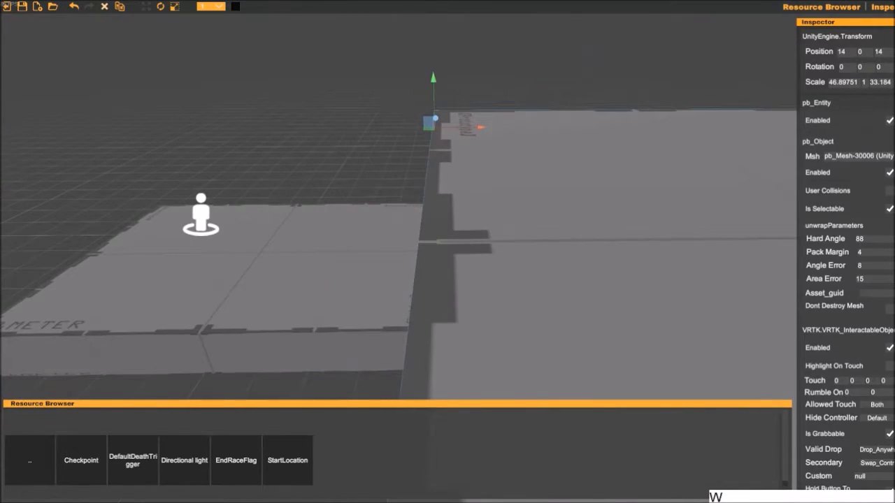
# - Set the snap increment to 1/8 and nudge the large platform along X to refine its joint with the start platform
pyautogui.scroll(3, 399, 206)
pyautogui.scroll(-1, 398, 207)
pyautogui.moveTo(464, 144); pyautogui.dragTo(465, 109, button='middle')
pyautogui.moveTo(479, 106); pyautogui.dragTo(484, 105)
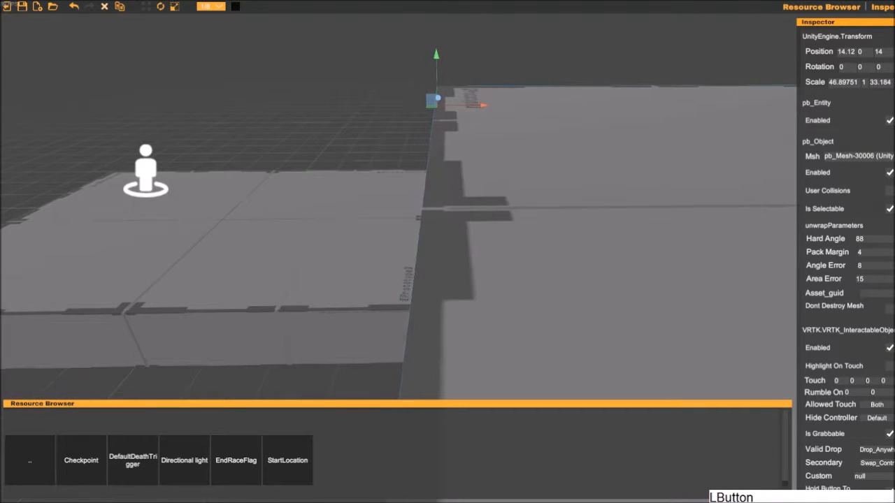
pyautogui.click(391, 130)
pyautogui.moveTo(391, 130); pyautogui.dragTo(400, 136, button='right')
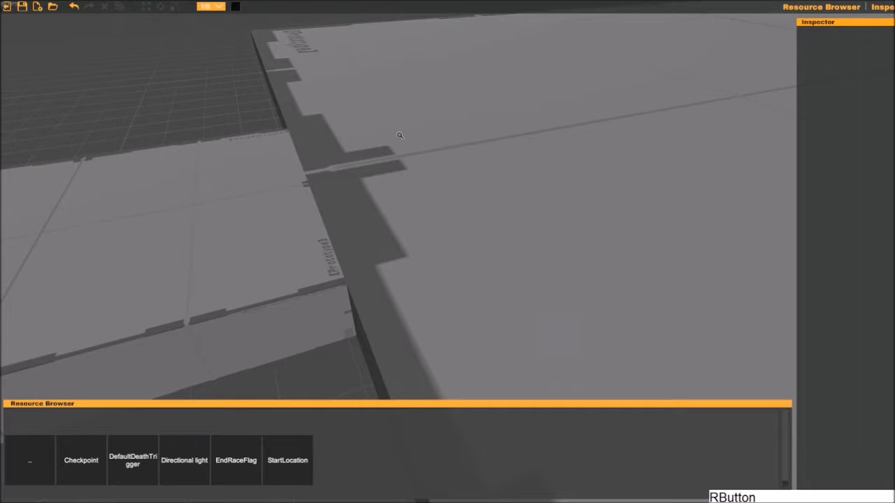
pyautogui.click(279, 224)
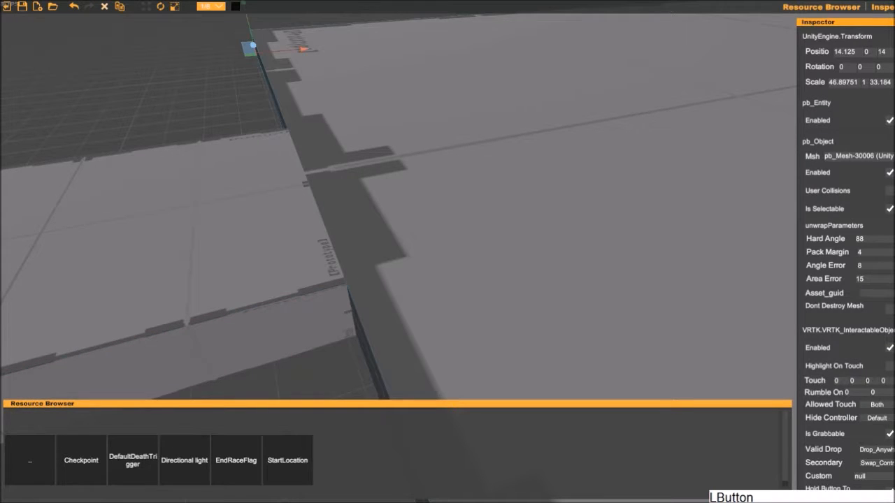
pyautogui.moveTo(303, 50); pyautogui.dragTo(310, 49)
pyautogui.click(248, 80)
pyautogui.moveTo(248, 80); pyautogui.dragTo(243, 79, button='right')
# - Place a cube from the Climbable resources on the large platform at about 25, 0.62, -9
pyautogui.press('d')
pyautogui.press('s')
pyautogui.press('s')
pyautogui.click(243, 79)
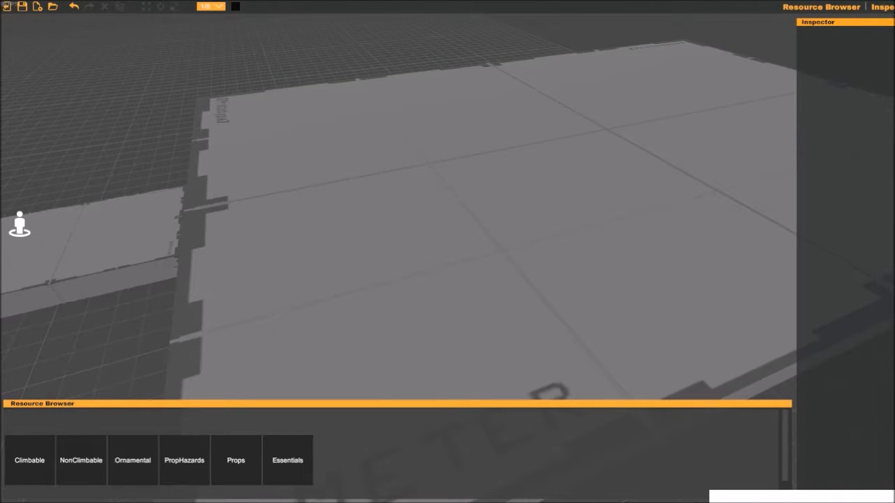
pyautogui.click(30, 461)
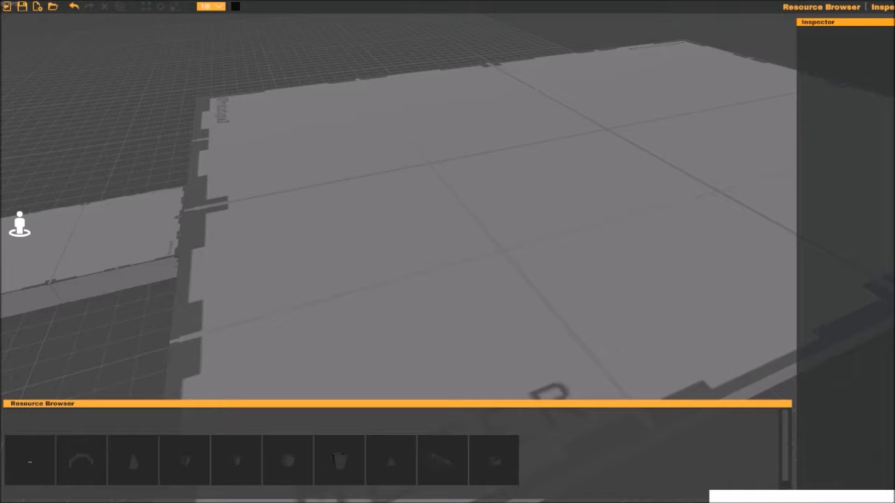
pyautogui.click(184, 461)
pyautogui.moveTo(448, 252); pyautogui.dragTo(479, 269, button='right')
pyautogui.press('w')
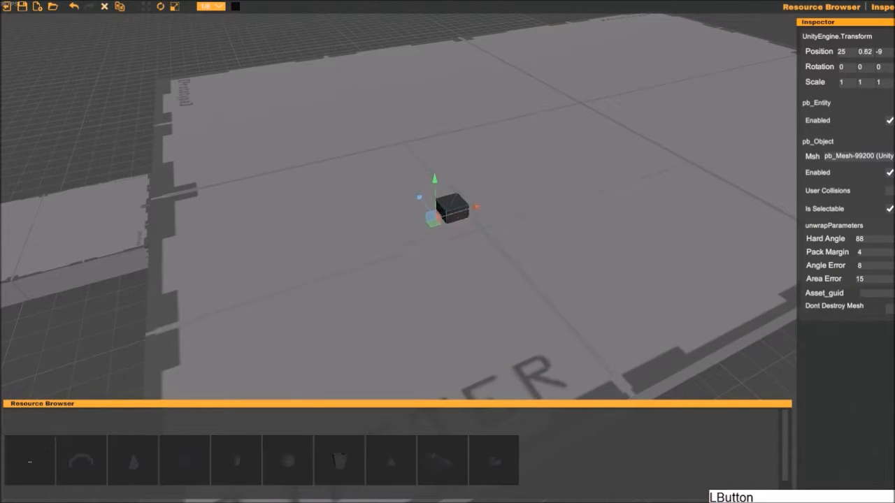
# - Move the cube to about 14.37, 1, -6.25, beside the corner where the start platform meets the large platform
pyautogui.moveTo(475, 200); pyautogui.dragTo(209, 277)
pyautogui.press('a')
pyautogui.moveTo(199, 281); pyautogui.dragTo(339, 263, button='right')
pyautogui.press('w')
pyautogui.press('s')
pyautogui.moveTo(340, 262); pyautogui.dragTo(328, 210, button='middle')
pyautogui.moveTo(328, 210); pyautogui.dragTo(322, 266, button='right')
pyautogui.moveTo(405, 196); pyautogui.dragTo(323, 193)
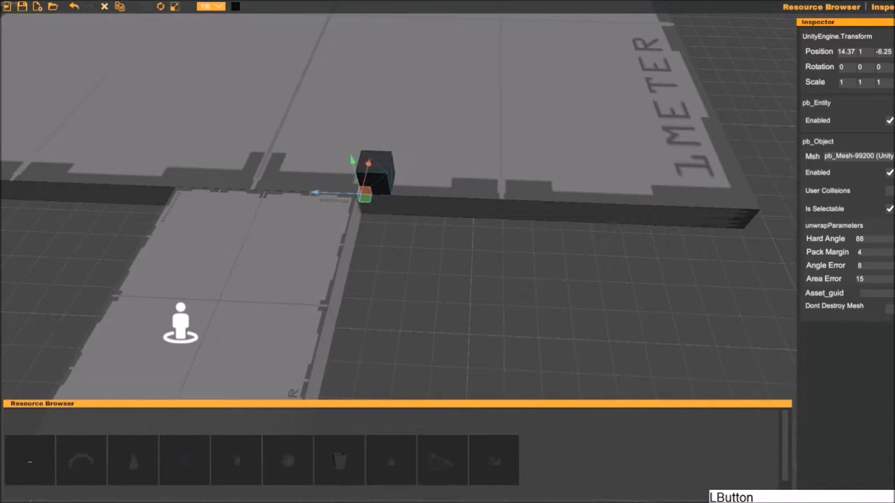
# - Shift the cube to Z -6 and stretch it into a wall with scale 5.72 along Y and 13.2 along Z
pyautogui.moveTo(330, 114); pyautogui.dragTo(304, 20)
pyautogui.moveTo(343, 147); pyautogui.dragTo(356, 84, button='right')
pyautogui.moveTo(355, 84); pyautogui.dragTo(376, 63, button='middle')
pyautogui.moveTo(376, 63); pyautogui.dragTo(378, 28, button='right')
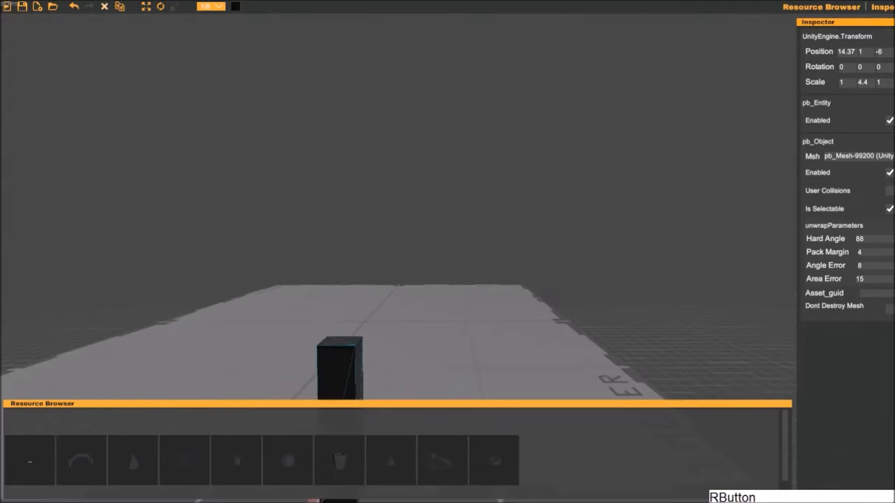
pyautogui.moveTo(342, 321); pyautogui.dragTo(354, 203, button='middle')
pyautogui.moveTo(354, 203); pyautogui.dragTo(353, 280, button='right')
pyautogui.moveTo(346, 104)
pyautogui.mouseDown(button='right')
pyautogui.moveTo(337, 110)
pyautogui.moveTo(350, 113)
pyautogui.mouseUp(button='right')
pyautogui.press('s')
pyautogui.moveTo(326, 146); pyautogui.dragTo(0, 147)
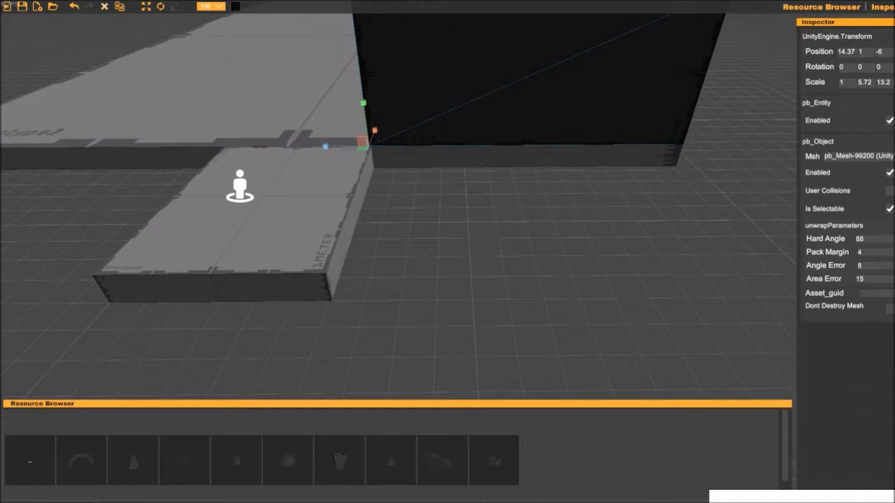
# - Duplicate the front wall and move the copy along X to about 38.1 across the large platform
pyautogui.click(489, 234)
pyautogui.press('s')
pyautogui.press('d')
pyautogui.moveTo(489, 234); pyautogui.dragTo(302, 210, button='right')
pyautogui.click(332, 241)
pyautogui.press('w')
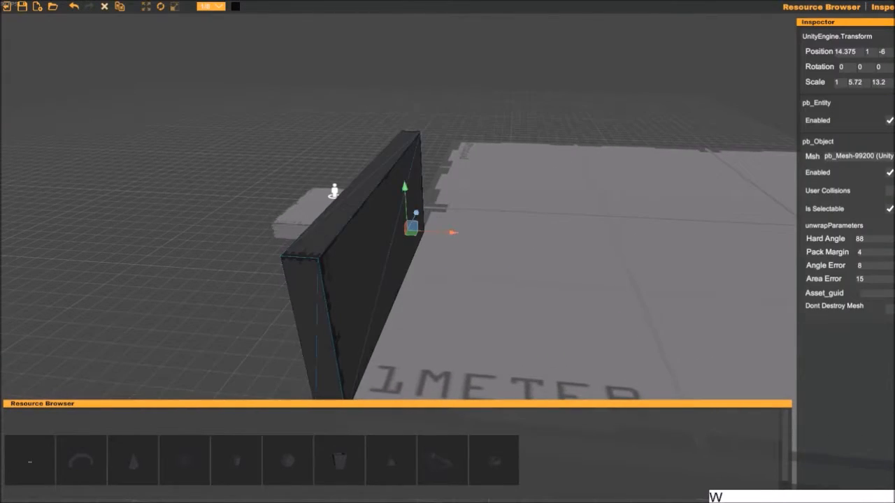
pyautogui.press('s')
pyautogui.moveTo(467, 256); pyautogui.dragTo(467, 255, button='right')
pyautogui.moveTo(411, 229); pyautogui.dragTo(647, 214)
pyautogui.moveTo(647, 214); pyautogui.dragTo(706, 214, button='right')
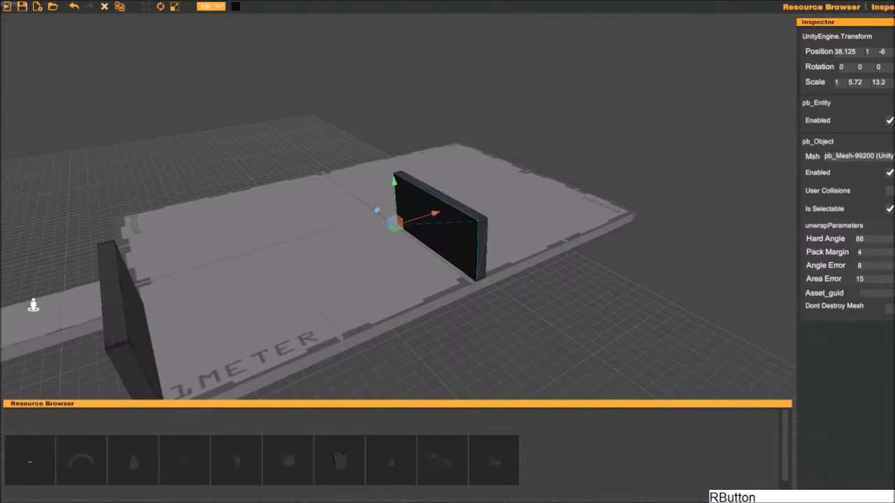
# - Slide the copied wall further along X to 60.25 at the far edge of the large platform
pyautogui.moveTo(419, 216); pyautogui.dragTo(568, 169)
pyautogui.click(670, 162)
pyautogui.moveTo(670, 163); pyautogui.dragTo(628, 154, button='right')
pyautogui.press('d')
pyautogui.press('w')
pyautogui.keyDown('alt'); pyautogui.moveTo(628, 154); pyautogui.dragTo(607, 200); pyautogui.keyUp('alt')
pyautogui.moveTo(607, 200); pyautogui.dragTo(589, 180, button='middle')
pyautogui.click(588, 179)
pyautogui.moveTo(559, 160); pyautogui.dragTo(569, 160)
pyautogui.click(688, 234)
pyautogui.moveTo(688, 234); pyautogui.dragTo(622, 218, button='middle')
pyautogui.moveTo(621, 217); pyautogui.dragTo(439, 272, button='right')
pyautogui.click(397, 220)
pyautogui.press('f')
pyautogui.press('s')
pyautogui.press('a')
pyautogui.press('w')
pyautogui.moveTo(475, 236); pyautogui.dragTo(535, 240)
pyautogui.hotkey('ctrl', 'z')
# - Duplicate the front wall and move the copy along Z to about 12.7, on the other side of the entrance
pyautogui.click(238, 266)
pyautogui.moveTo(238, 265); pyautogui.dragTo(381, 311, button='right')
pyautogui.press('s')
pyautogui.press('a')
pyautogui.click(433, 322)
pyautogui.press('a')
pyautogui.press('s')
pyautogui.moveTo(316, 286); pyautogui.dragTo(1, 228)
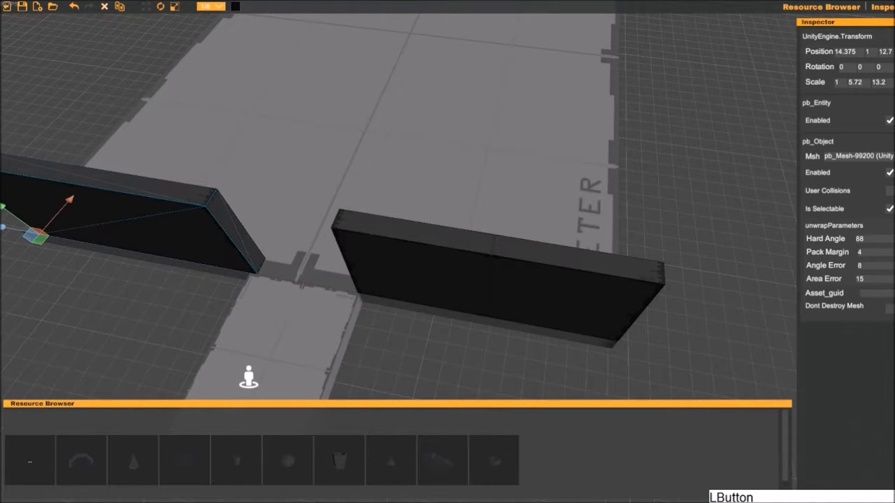
# - Move the second front wall along Z to about 13.8 at the platform's corner
pyautogui.press('a')
pyautogui.press('w')
pyautogui.moveTo(77, 269); pyautogui.dragTo(109, 254, button='right')
pyautogui.moveTo(148, 341)
pyautogui.mouseDown()
pyautogui.moveTo(123, 342)
pyautogui.moveTo(140, 341)
pyautogui.mouseUp()
pyautogui.press('a')
pyautogui.moveTo(139, 341); pyautogui.dragTo(107, 336, button='right')
# - Stretch the second front wall along Z to a scale of about 13.73 so it reaches the entrance
pyautogui.press('r')
pyautogui.moveTo(328, 284); pyautogui.dragTo(307, 284)
pyautogui.press('d')
pyautogui.press('s')
pyautogui.moveTo(306, 284); pyautogui.dragTo(318, 282, button='right')
pyautogui.press('r')
pyautogui.moveTo(122, 325); pyautogui.dragTo(133, 323)
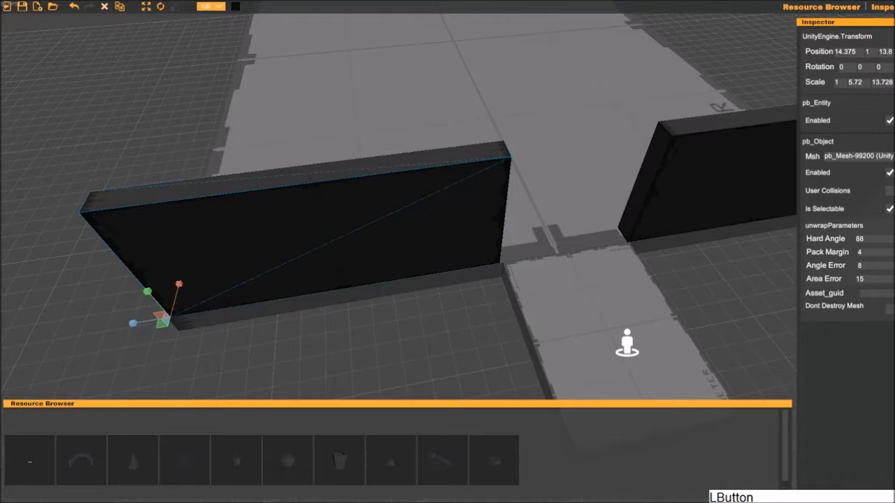
# - Move the far wall along Z to 14 so its end lines up with the platform's corner
pyautogui.click(319, 326)
pyautogui.moveTo(299, 317); pyautogui.dragTo(316, 262, button='right')
pyautogui.press('a')
pyautogui.press('s')
pyautogui.click(384, 195)
pyautogui.moveTo(311, 224); pyautogui.dragTo(153, 250)
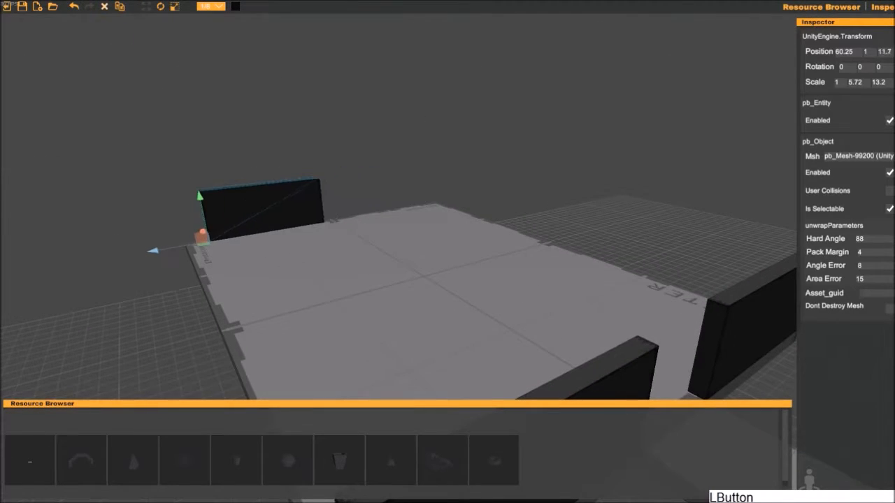
pyautogui.press('w')
pyautogui.moveTo(354, 279); pyautogui.dragTo(299, 298, button='right')
pyautogui.press('a')
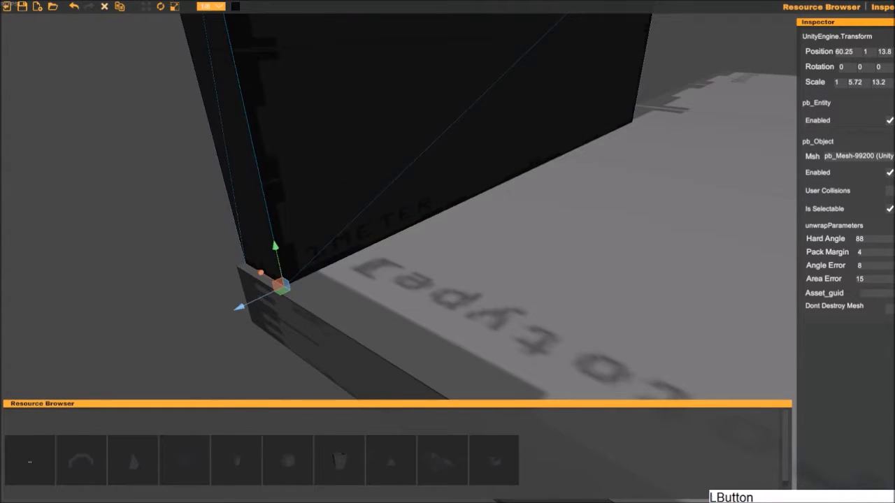
pyautogui.moveTo(245, 305); pyautogui.dragTo(235, 311)
# - Stretch the far wall along Z to a scale of about 31.9 across the platform's far edge
pyautogui.moveTo(300, 309)
pyautogui.mouseDown(button='right')
pyautogui.moveTo(342, 301)
pyautogui.moveTo(302, 326)
pyautogui.mouseUp(button='right')
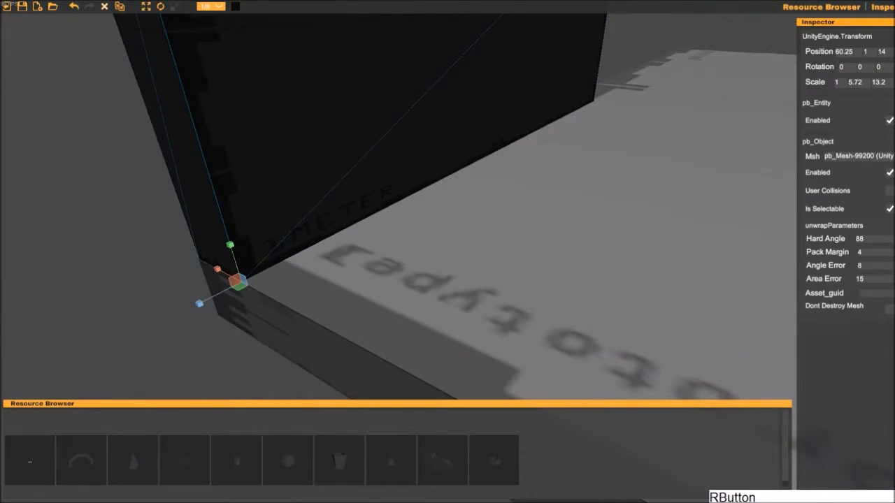
pyautogui.moveTo(195, 306); pyautogui.dragTo(165, 321)
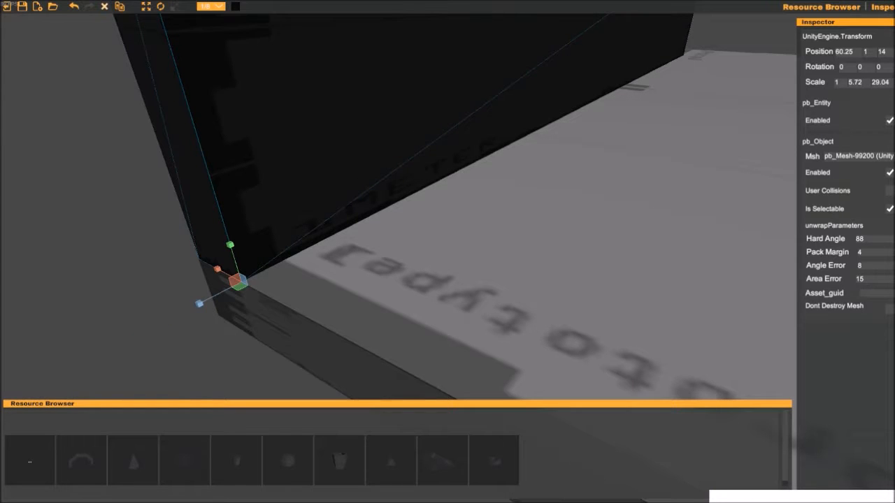
pyautogui.press('f')
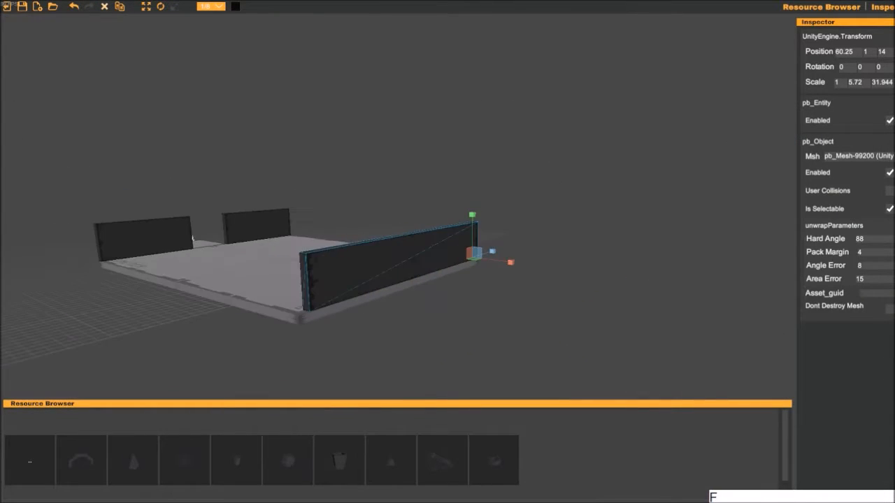
pyautogui.moveTo(469, 281); pyautogui.dragTo(543, 250, button='middle')
pyautogui.moveTo(681, 183); pyautogui.dragTo(669, 193, button='right')
pyautogui.moveTo(669, 194); pyautogui.dragTo(625, 234, button='middle')
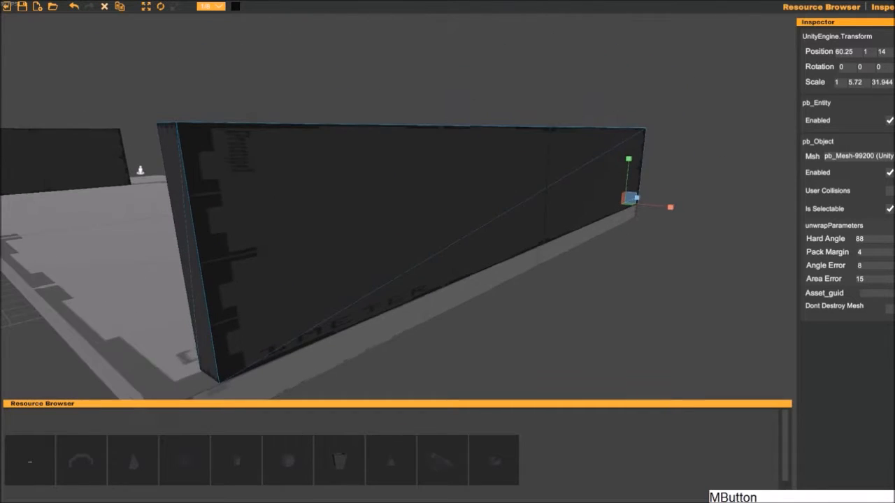
pyautogui.moveTo(626, 235); pyautogui.dragTo(609, 240, button='right')
pyautogui.moveTo(609, 240); pyautogui.dragTo(554, 260, button='middle')
pyautogui.moveTo(657, 193)
pyautogui.mouseDown()
pyautogui.moveTo(666, 190)
pyautogui.moveTo(659, 193)
pyautogui.mouseUp()
pyautogui.moveTo(658, 193); pyautogui.dragTo(553, 209, button='right')
pyautogui.press('s')
pyautogui.moveTo(745, 179); pyautogui.dragTo(708, 202, button='middle')
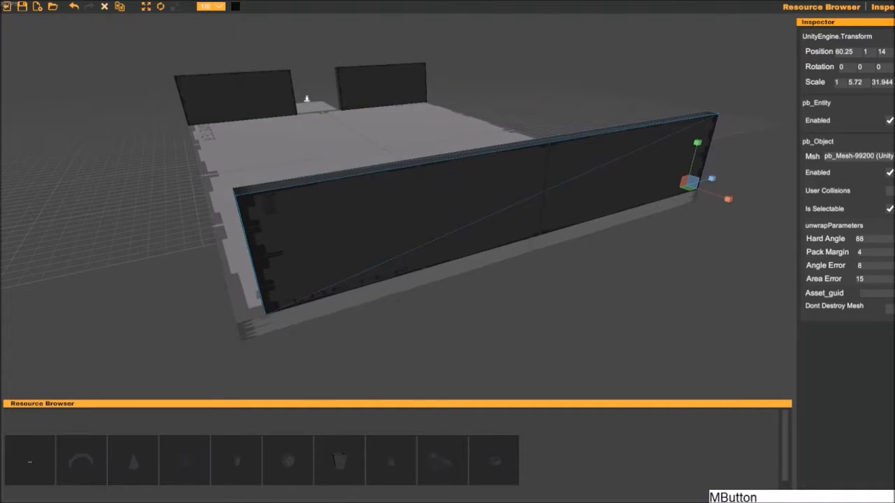
# - Set the far wall's Z scale to 33.2 to span the full platform width
pyautogui.moveTo(711, 179)
pyautogui.mouseDown()
pyautogui.moveTo(720, 176)
pyautogui.moveTo(711, 179)
pyautogui.mouseUp()
pyautogui.press('Delete')
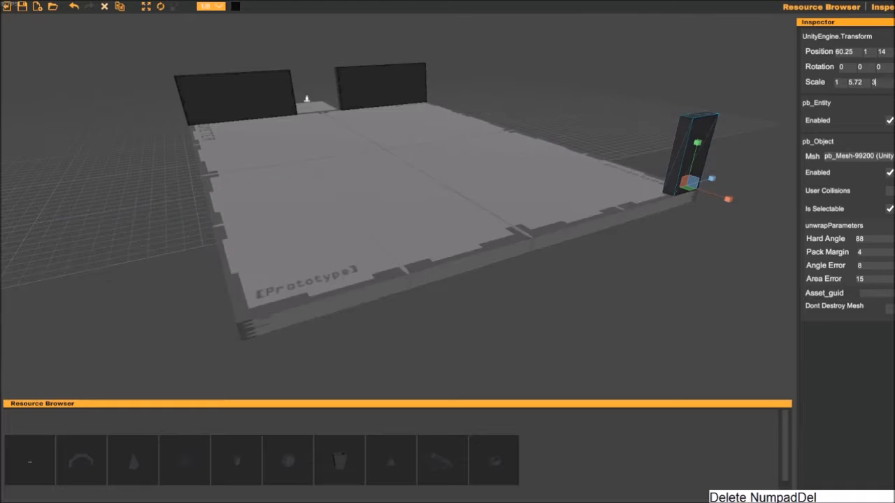
pyautogui.write('2')
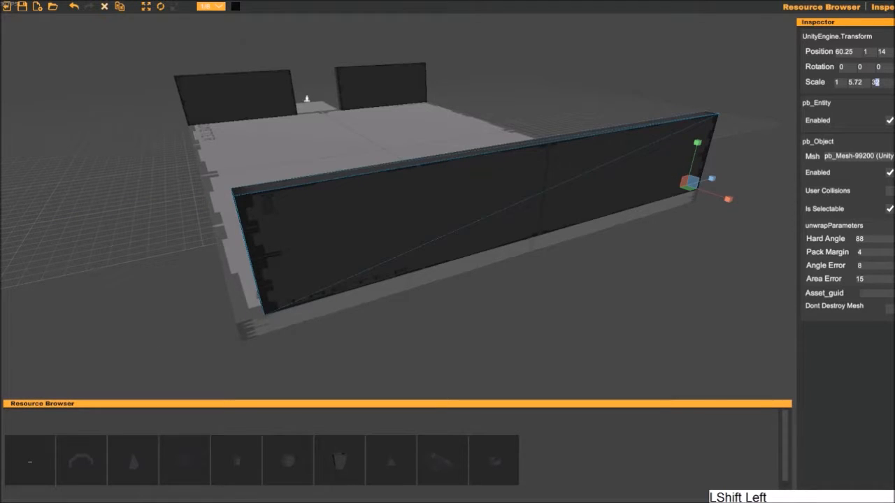
pyautogui.write('3')
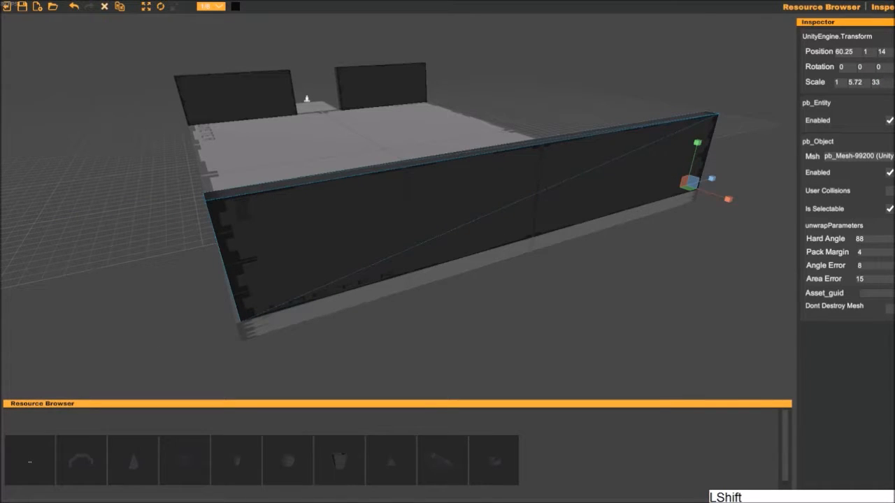
pyautogui.write('.5')
pyautogui.press('BackSpace')
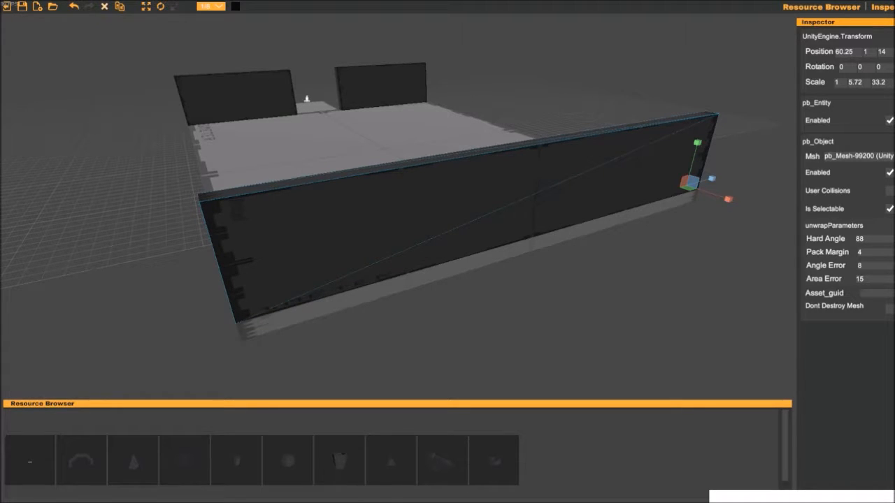
pyautogui.moveTo(711, 179); pyautogui.dragTo(712, 179)
# - Duplicate a front wall, rotate the copy 90 degrees about Y and place it on the side edge at about 21.75, 1, -18
pyautogui.click(587, 296)
pyautogui.moveTo(587, 296); pyautogui.dragTo(524, 228, button='right')
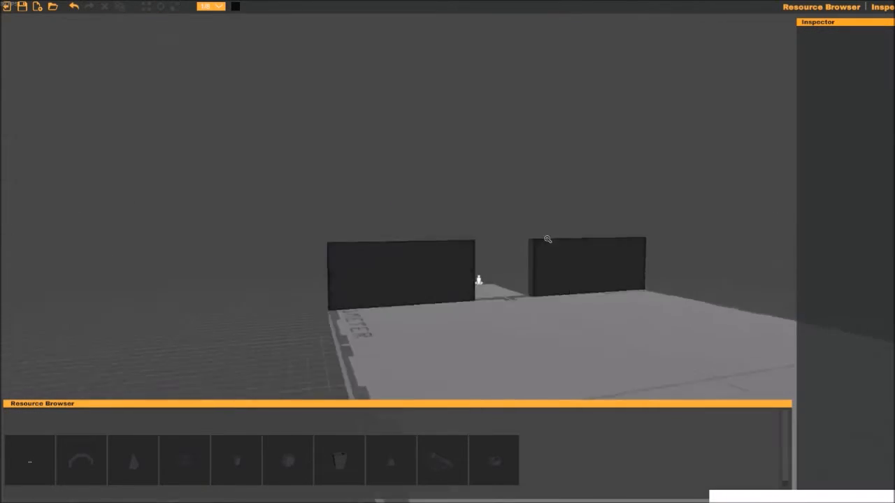
pyautogui.click(514, 304)
pyautogui.moveTo(514, 304); pyautogui.dragTo(559, 343, button='right')
pyautogui.press('w')
pyautogui.hotkey('ctrl', 'd')
pyautogui.moveTo(455, 211); pyautogui.dragTo(483, 212)
pyautogui.press('e')
pyautogui.press('w')
pyautogui.moveTo(423, 238); pyautogui.dragTo(376, 374)
pyautogui.moveTo(376, 374); pyautogui.dragTo(419, 308, button='right')
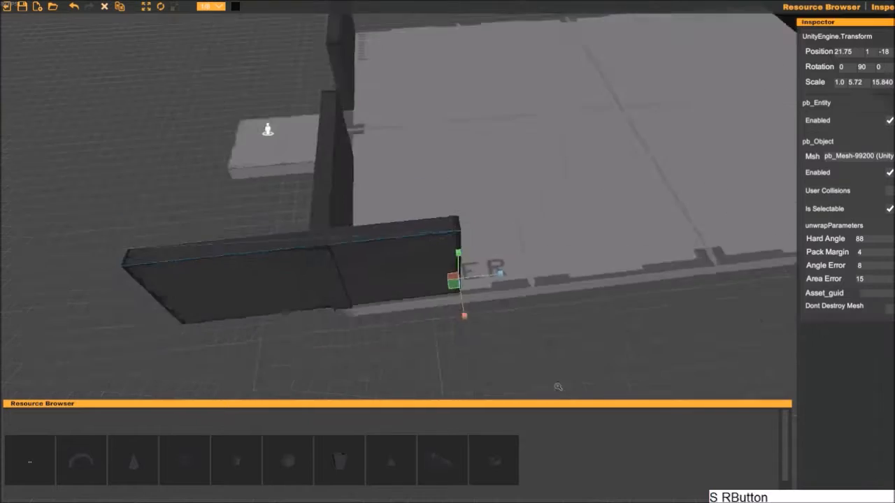
# - Move the rotated side wall to the far corner at 60.25, 1, -18.25, aligned with the far wall
pyautogui.moveTo(307, 365); pyautogui.dragTo(780, 348)
pyautogui.moveTo(779, 349); pyautogui.dragTo(583, 323, button='right')
pyautogui.moveTo(583, 323); pyautogui.dragTo(633, 343)
pyautogui.moveTo(634, 343); pyautogui.dragTo(671, 279, button='right')
pyautogui.moveTo(671, 279); pyautogui.dragTo(681, 281)
pyautogui.moveTo(629, 307); pyautogui.dragTo(469, 324, button='middle')
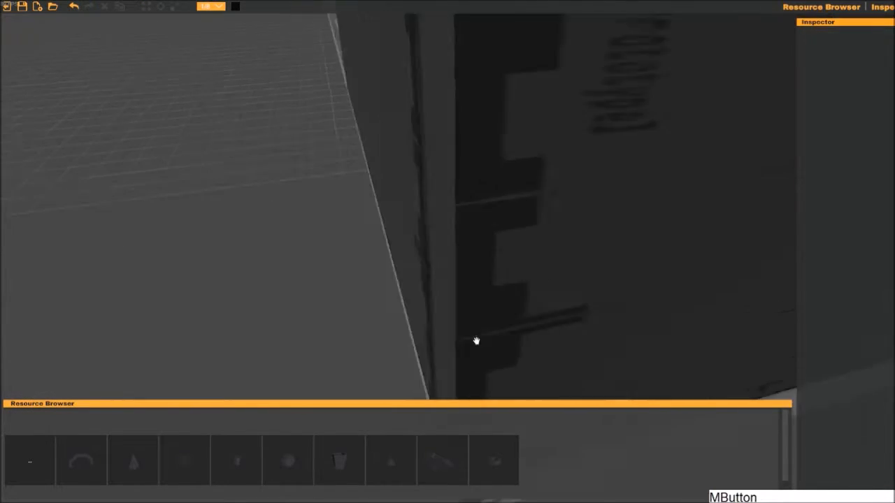
pyautogui.click(420, 174)
pyautogui.moveTo(419, 175); pyautogui.dragTo(335, 154, button='right')
pyautogui.moveTo(254, 123); pyautogui.dragTo(544, 301)
pyautogui.moveTo(544, 300); pyautogui.dragTo(428, 223, button='middle')
pyautogui.click(612, 209)
pyautogui.moveTo(565, 298); pyautogui.dragTo(641, 362)
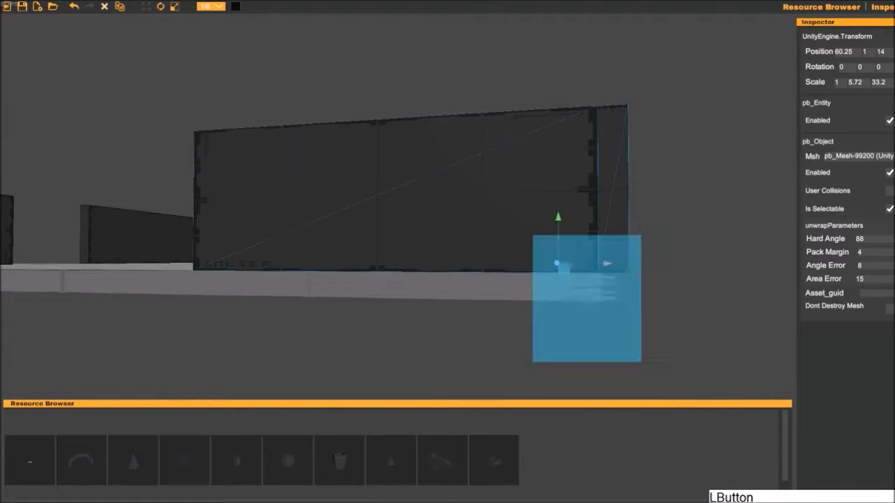
# - Stretch the side wall to a Z scale of about 44.5 along the platform's long edge
pyautogui.click(490, 230)
pyautogui.moveTo(489, 230); pyautogui.dragTo(491, 240, button='right')
pyautogui.press('r')
pyautogui.moveTo(627, 228); pyautogui.dragTo(755, 210)
pyautogui.press('f')
pyautogui.moveTo(420, 280); pyautogui.dragTo(489, 223, button='right')
pyautogui.moveTo(720, 158); pyautogui.dragTo(709, 161)
pyautogui.moveTo(709, 161); pyautogui.dragTo(721, 145, button='middle')
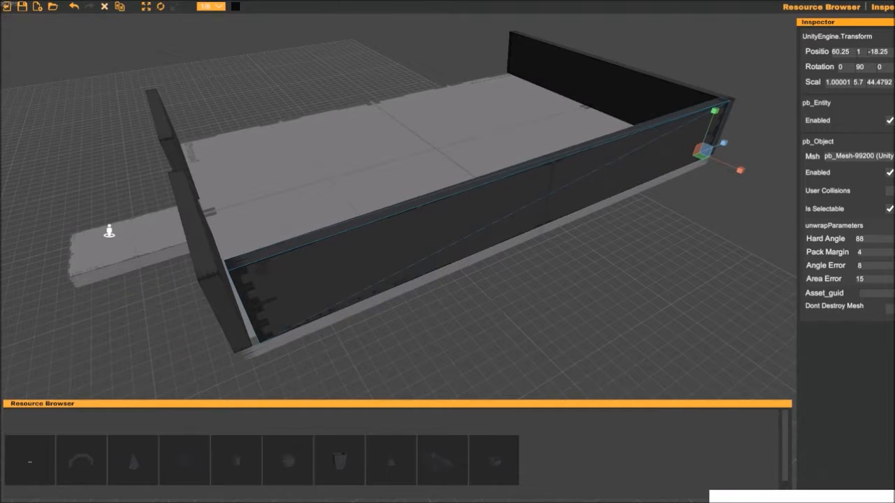
# - Refine the side wall's Z scale to reach the front corner, entering 90 as its last digits
pyautogui.write('80')
pyautogui.moveTo(419, 315); pyautogui.dragTo(450, 252, button='middle')
pyautogui.click(884, 82)
pyautogui.hotkey('shift', 'Left')
pyautogui.hotkey('shift', 'Left')
pyautogui.write('90w')
# - Duplicate the long side wall and move the copy to the platform's opposite long edge
pyautogui.hotkey('ctrl', 'd')
pyautogui.moveTo(729, 95); pyautogui.dragTo(395, 170)
pyautogui.moveTo(420, 209); pyautogui.dragTo(504, 280, button='right')
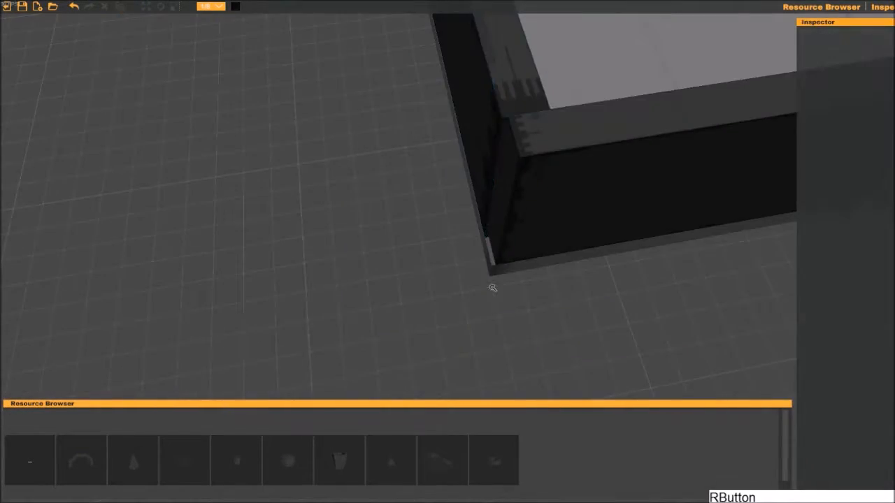
pyautogui.click(391, 91)
pyautogui.moveTo(420, 210); pyautogui.dragTo(433, 265, button='middle')
pyautogui.scroll(-3, 419, 244)
# - Adjust the length and position of the front wall segment beside the entrance, placing it at X 14.375 with a Z scale of 14.52
pyautogui.click(419, 244)
pyautogui.press('r')
pyautogui.moveTo(420, 230); pyautogui.dragTo(420, 287, button='right')
pyautogui.click(222, 218)
pyautogui.press('d')
pyautogui.click(419, 299)
pyautogui.press('r')
pyautogui.click(615, 237)
pyautogui.moveTo(452, 301); pyautogui.dragTo(447, 302)
pyautogui.press('w')
pyautogui.moveTo(452, 301); pyautogui.dragTo(417, 308)
pyautogui.moveTo(416, 308); pyautogui.dragTo(490, 300, button='right')
pyautogui.press('r')
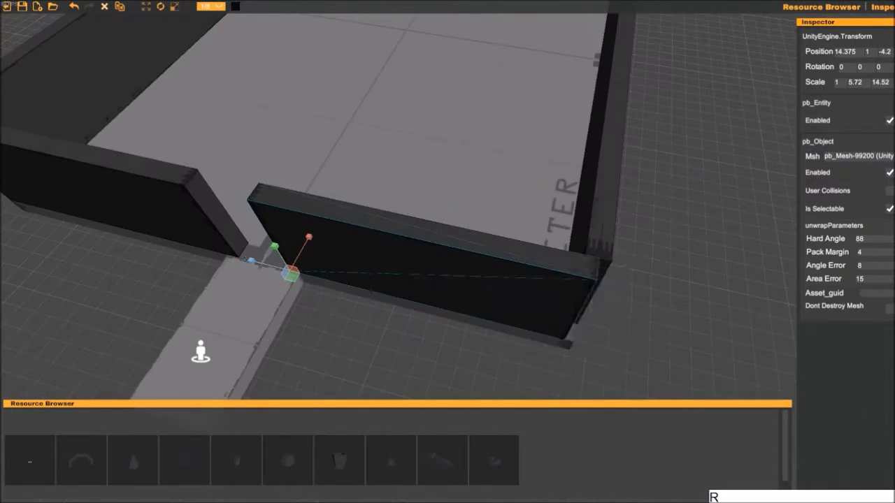
# - Examine the walled platform from above and from several sides for gaps between the walls
pyautogui.click(350, 357)
pyautogui.press('d')
pyautogui.press('s')
pyautogui.moveTo(349, 356); pyautogui.dragTo(521, 210, button='right')
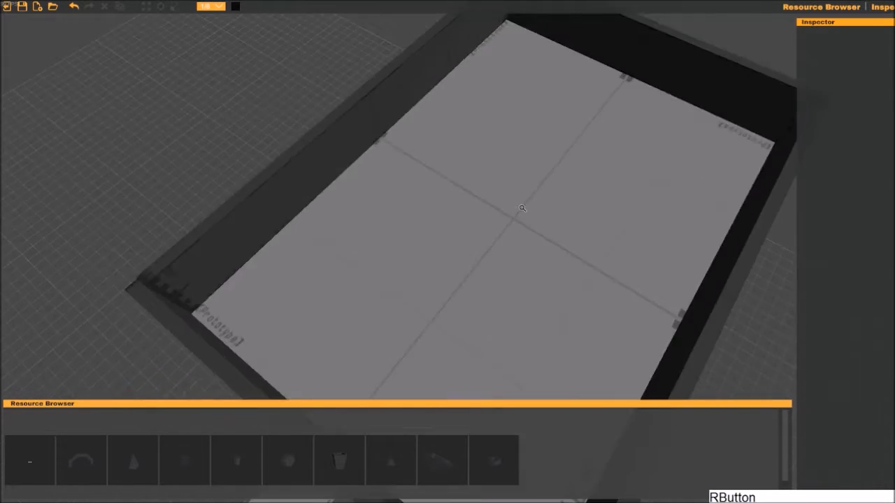
pyautogui.click(699, 308)
pyautogui.moveTo(699, 307); pyautogui.dragTo(509, 296, button='right')
pyautogui.click(509, 297)
pyautogui.moveTo(509, 296); pyautogui.dragTo(580, 95, button='middle')
pyautogui.moveTo(671, 98); pyautogui.dragTo(653, 164, button='middle')
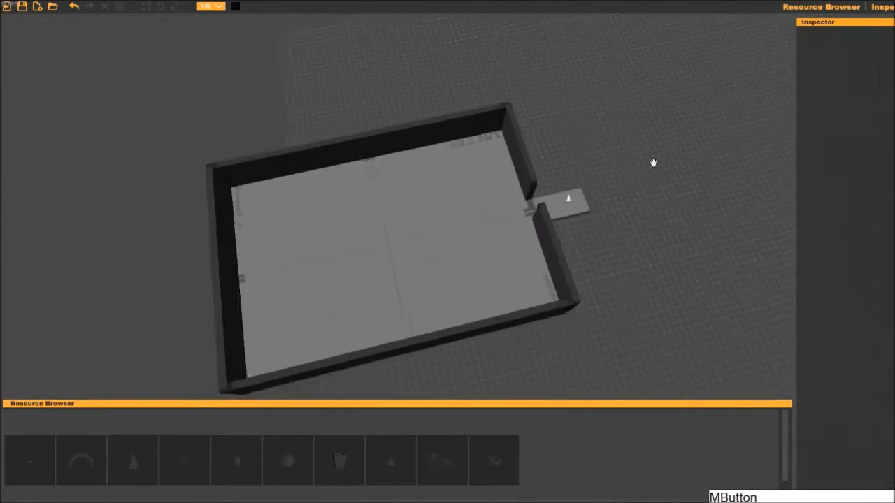
# - Duplicate the front wall segments on both sides of the entrance and move the copies inward to X 18.5
pyautogui.click(464, 192)
pyautogui.moveTo(464, 192); pyautogui.dragTo(503, 189, button='right')
pyautogui.hotkey('ctrl', 'd')
pyautogui.moveTo(435, 122); pyautogui.dragTo(400, 116)
pyautogui.moveTo(448, 154); pyautogui.dragTo(513, 220, button='middle')
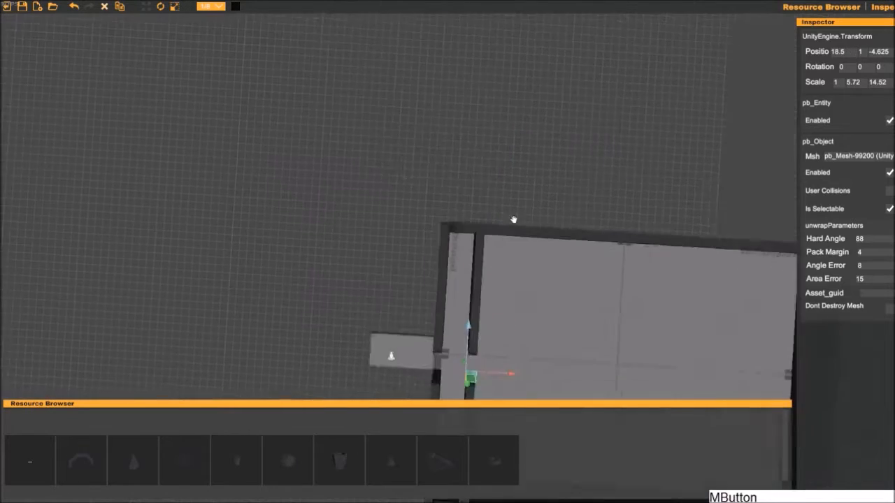
# - Duplicate the long side wall and move the copy inward to 60.25, 1, -13.75, parallel to the outer one
pyautogui.click(513, 220)
pyautogui.moveTo(513, 220); pyautogui.dragTo(423, 104, button='right')
pyautogui.click(390, 148)
pyautogui.click(280, 126)
pyautogui.moveTo(280, 126); pyautogui.dragTo(308, 90, button='right')
pyautogui.moveTo(489, 210); pyautogui.dragTo(462, 202, button='right')
pyautogui.click(559, 264)
pyautogui.hotkey('ctrl', 'd')
pyautogui.moveTo(778, 191); pyautogui.dragTo(745, 152)
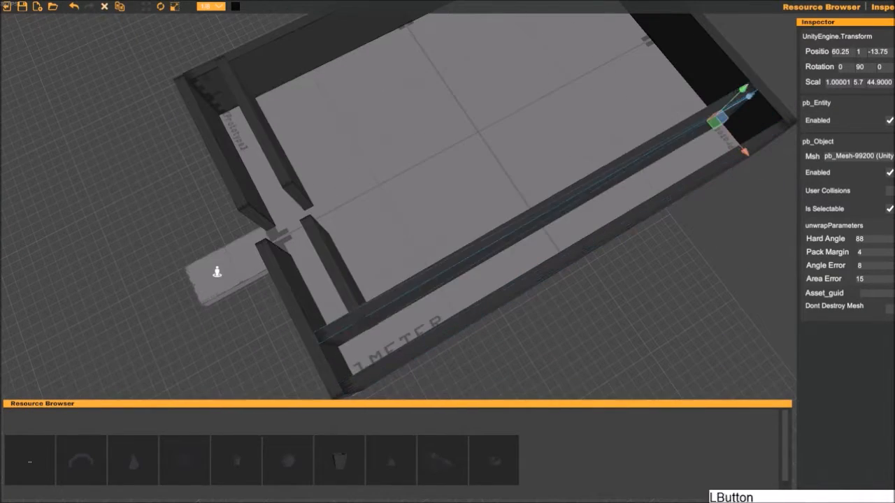
# - Reduce the copied inner side wall to a short stub and slide it back against the inner front wall
pyautogui.press('w')
pyautogui.moveTo(759, 98); pyautogui.dragTo(499, 243)
pyautogui.moveTo(447, 231); pyautogui.dragTo(475, 203, button='right')
pyautogui.moveTo(664, 119); pyautogui.dragTo(636, 136)
pyautogui.moveTo(594, 167); pyautogui.dragTo(602, 203, button='right')
pyautogui.click(591, 215)
pyautogui.press('w')
pyautogui.moveTo(642, 198); pyautogui.dragTo(549, 253)
# - Duplicate the inner front wall, shorten the copy to a Z scale of about 6.1 and offset it to the stub's far end
pyautogui.moveTo(490, 279); pyautogui.dragTo(450, 228, button='middle')
pyautogui.click(481, 172)
pyautogui.hotkey('ctrl', 'd')
pyautogui.press('r')
pyautogui.moveTo(385, 116); pyautogui.dragTo(485, 224)
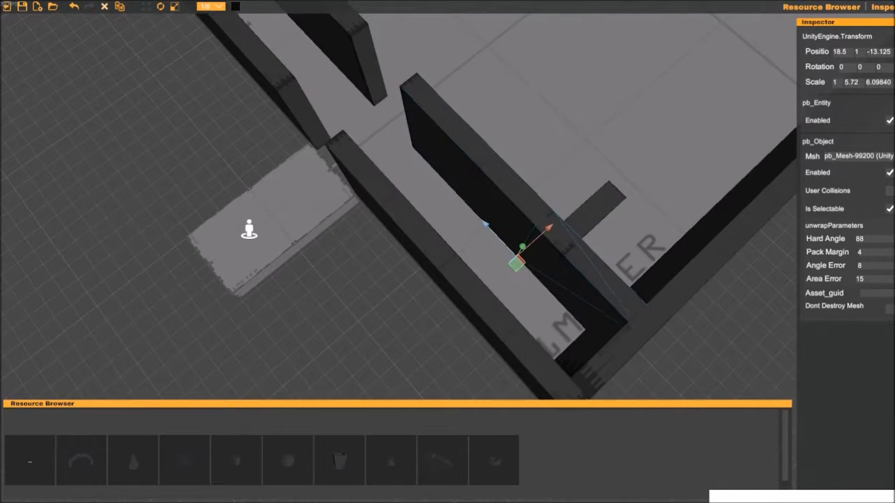
pyautogui.moveTo(552, 227); pyautogui.dragTo(607, 183)
pyautogui.press('r')
pyautogui.click(594, 329)
pyautogui.moveTo(594, 329); pyautogui.dragTo(605, 264, button='middle')
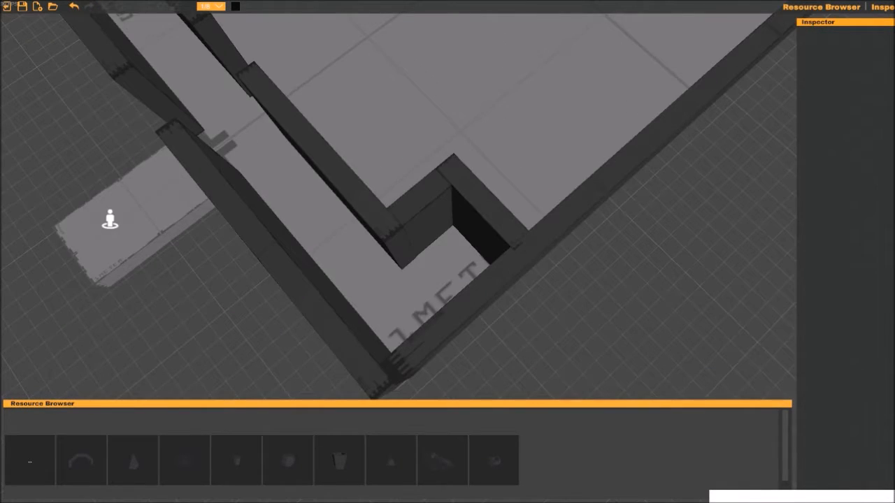
pyautogui.keyDown('alt'); pyautogui.moveTo(606, 265); pyautogui.dragTo(490, 225); pyautogui.keyUp('alt')
pyautogui.moveTo(490, 293); pyautogui.dragTo(483, 200, button='middle')
# - Shorten the offset wall segment to a Z scale of about 4.7 and align it with the stub at 22.125, 1, -10.875
pyautogui.click(553, 255)
pyautogui.moveTo(659, 292); pyautogui.dragTo(651, 292)
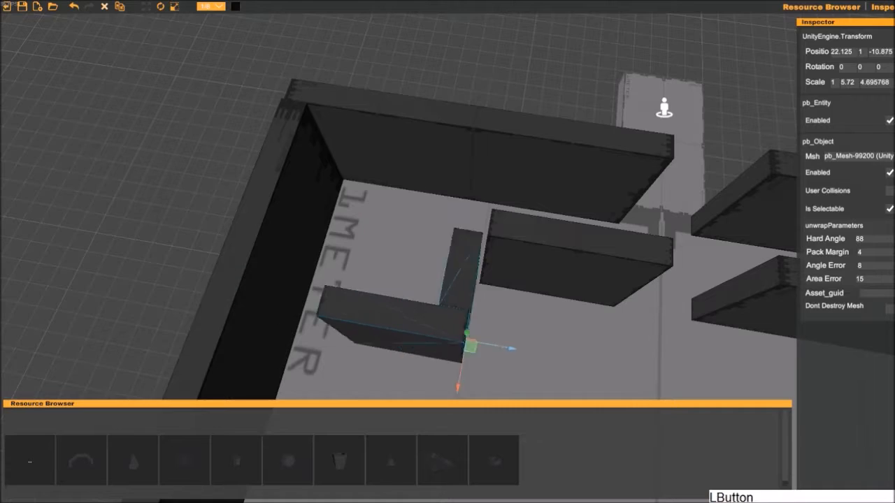
pyautogui.moveTo(447, 336); pyautogui.dragTo(534, 353)
pyautogui.moveTo(535, 353); pyautogui.dragTo(489, 294, button='right')
# - Duplicate the stub, place the copy at the offset segment's free end and stretch it back to the outer front wall
pyautogui.click(481, 150)
pyautogui.hotkey('ctrl', 'd')
pyautogui.moveTo(436, 184); pyautogui.dragTo(301, 165)
pyautogui.press('r')
pyautogui.moveTo(411, 381); pyautogui.dragTo(409, 424)
pyautogui.click(594, 335)
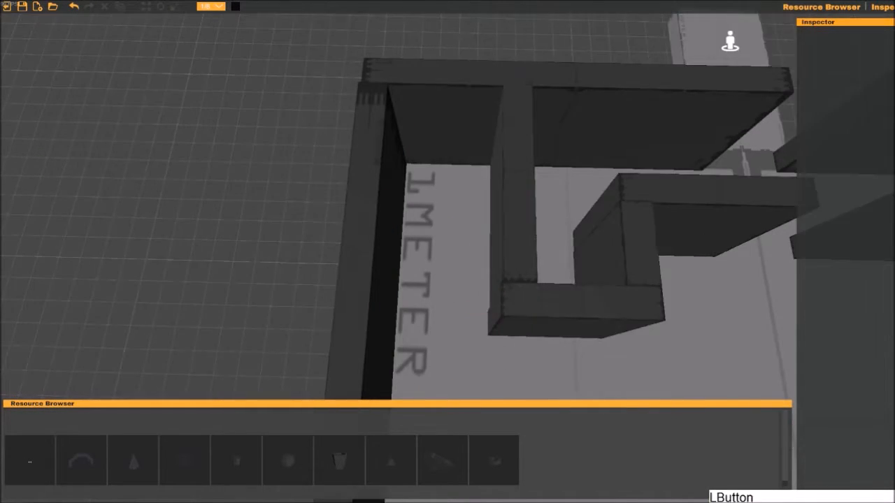
pyautogui.moveTo(594, 335); pyautogui.dragTo(622, 342, button='right')
pyautogui.click(584, 304)
pyautogui.moveTo(591, 301); pyautogui.dragTo(585, 301)
pyautogui.click(594, 335)
pyautogui.moveTo(594, 335); pyautogui.dragTo(580, 279, button='right')
# - Duplicate the offset segment, move the copy across the corridor to the outer side wall and shorten it to a stub
pyautogui.click(532, 321)
pyautogui.hotkey('ctrl', 'd')
pyautogui.moveTo(624, 341); pyautogui.dragTo(540, 346)
pyautogui.moveTo(468, 338); pyautogui.dragTo(466, 316)
pyautogui.moveTo(378, 213)
pyautogui.mouseDown(button='right')
pyautogui.moveTo(424, 223)
pyautogui.moveTo(395, 210)
pyautogui.mouseUp(button='right')
# - Duplicate the corridor stub and fit the copy against the long connecting wall, nearer the outer front wall
pyautogui.click(389, 280)
pyautogui.hotkey('ctrl', 'd')
pyautogui.moveTo(607, 269); pyautogui.dragTo(460, 285)
pyautogui.press('r')
pyautogui.moveTo(459, 284); pyautogui.dragTo(453, 285)
pyautogui.click(454, 336)
pyautogui.moveTo(454, 336); pyautogui.dragTo(399, 286, button='right')
# - Duplicate a short perpendicular wall to the other side of the entrance and place further copies along the inner front wall
pyautogui.moveTo(336, 269); pyautogui.dragTo(279, 266, button='right')
pyautogui.press('d')
pyautogui.click(199, 272)
pyautogui.hotkey('ctrl', 'd')
pyautogui.moveTo(181, 318); pyautogui.dragTo(559, 290)
pyautogui.hotkey('ctrl', 'd')
pyautogui.moveTo(559, 290); pyautogui.dragTo(594, 283, button='right')
pyautogui.hotkey('ctrl', 'd')
pyautogui.moveTo(422, 305); pyautogui.dragTo(510, 300)
pyautogui.moveTo(447, 280); pyautogui.dragTo(560, 280, button='right')
# - Stretch the last copied wall into a longer one parallel to the outer side wall and move it into place
pyautogui.moveTo(350, 280); pyautogui.dragTo(364, 259, button='middle')
pyautogui.moveTo(390, 294); pyautogui.dragTo(504, 307)
pyautogui.press('r')
pyautogui.press('w')
pyautogui.moveTo(444, 299); pyautogui.dragTo(658, 349)
pyautogui.click(658, 348)
pyautogui.moveTo(658, 348); pyautogui.dragTo(601, 196, button='right')
# - Duplicate the inner front wall, move the copy further into the room and shorten it against the long perpendicular wall
pyautogui.click(602, 195)
pyautogui.hotkey('ctrl', 'd')
pyautogui.moveTo(635, 251); pyautogui.dragTo(646, 343)
pyautogui.moveTo(689, 307); pyautogui.dragTo(606, 315)
pyautogui.press('r')
pyautogui.moveTo(605, 314); pyautogui.dragTo(586, 314)
pyautogui.click(734, 210)
pyautogui.moveTo(734, 210); pyautogui.dragTo(601, 216, button='right')
# - Duplicate the parallel inner wall, move the copy to 28.125, 1, 9.25 and set its Z scale to about 10.6
pyautogui.press('d')
pyautogui.press('s')
pyautogui.click(580, 209)
pyautogui.hotkey('ctrl', 'd')
pyautogui.moveTo(620, 273); pyautogui.dragTo(616, 326)
pyautogui.press('r')
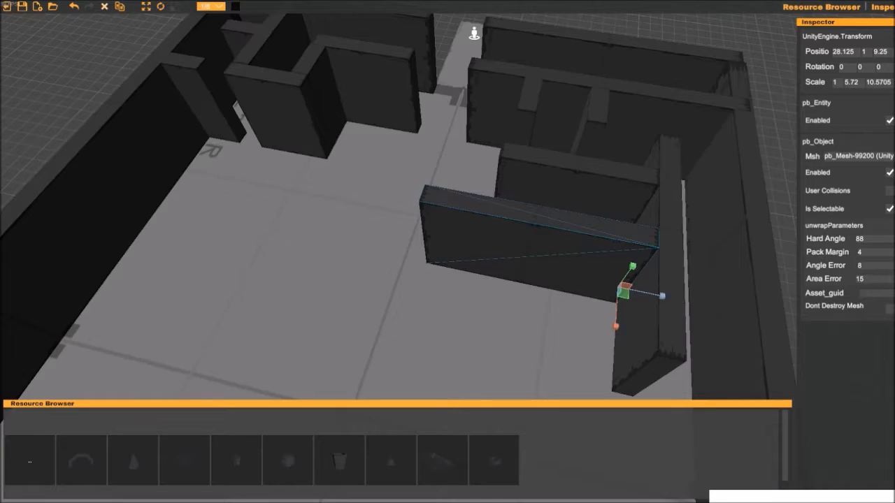
pyautogui.moveTo(615, 326); pyautogui.dragTo(595, 280, button='right')
# - Duplicate another parallel inner wall and move the copy back toward the front and the entrance
pyautogui.click(580, 182)
pyautogui.press('w')
pyautogui.hotkey('ctrl', 'd')
pyautogui.moveTo(582, 264); pyautogui.dragTo(581, 208)
pyautogui.moveTo(627, 172); pyautogui.dragTo(489, 155)
pyautogui.moveTo(489, 155); pyautogui.dragTo(448, 188, button='right')
pyautogui.click(425, 362)
# - Duplicate the inner front wall, place the copy facing the entrance at 22.125, 1, -1 and scale it to about 6 in Z
pyautogui.click(447, 189)
pyautogui.hotkey('ctrl', 'd')
pyautogui.moveTo(479, 253); pyautogui.dragTo(428, 326)
pyautogui.moveTo(493, 312); pyautogui.dragTo(585, 358)
pyautogui.press('r')
pyautogui.moveTo(499, 296); pyautogui.dragTo(547, 295, button='middle')
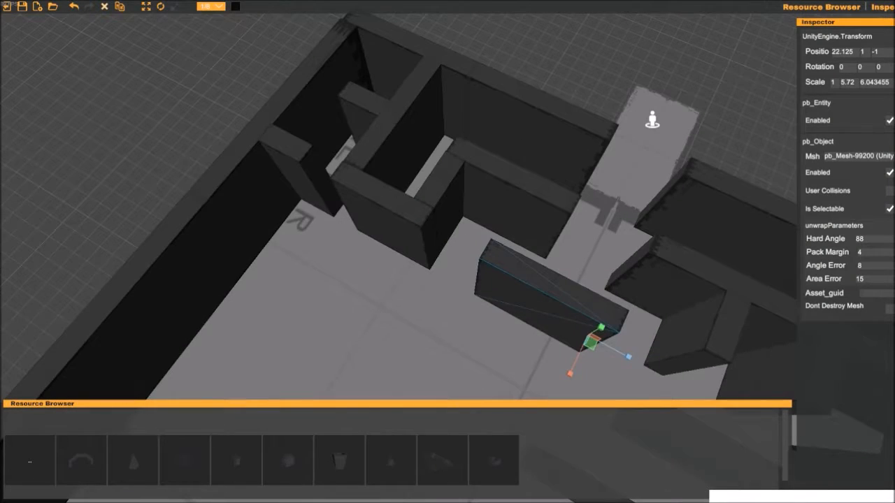
# - Attach a short perpendicular wall at 25.75, 1, -1.125 and a parallel one at 30.75, 1, -3.87 with a Z scale of about 7.7
pyautogui.moveTo(495, 371); pyautogui.dragTo(469, 324, button='middle')
pyautogui.moveTo(425, 295); pyautogui.dragTo(480, 320)
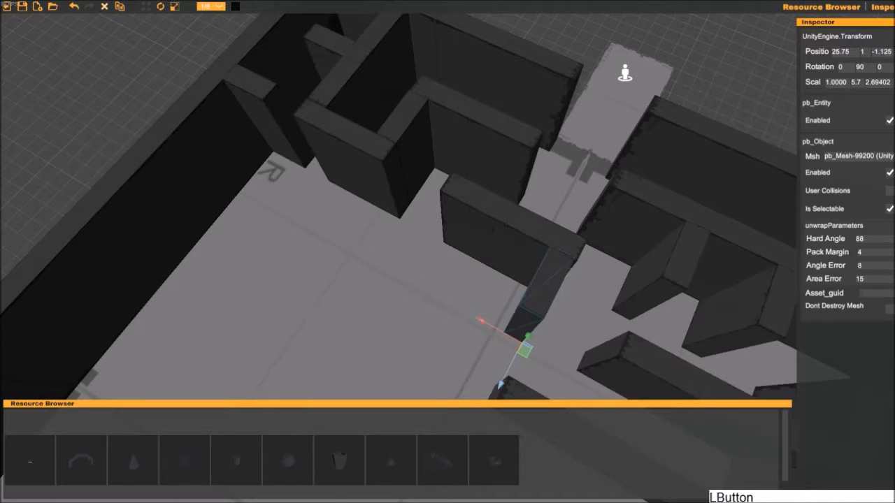
pyautogui.press('r')
pyautogui.moveTo(449, 356); pyautogui.dragTo(425, 392)
pyautogui.moveTo(437, 364); pyautogui.dragTo(432, 270, button='middle')
pyautogui.moveTo(445, 258); pyautogui.dragTo(387, 349)
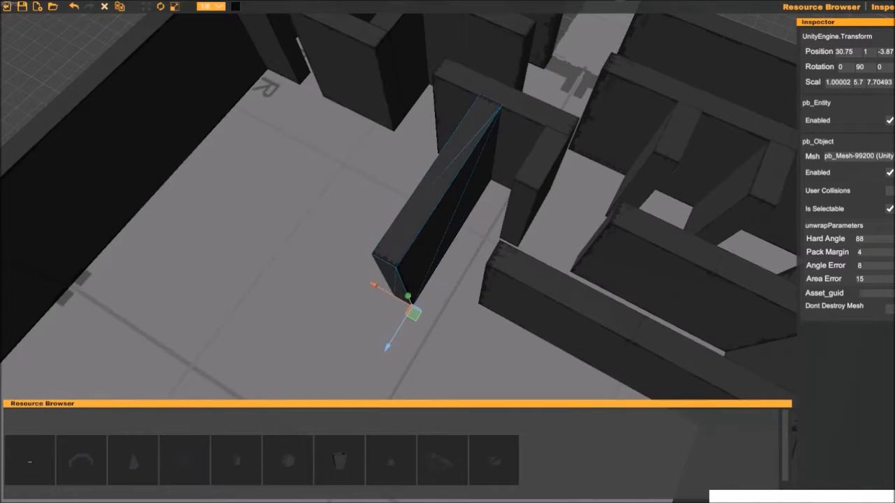
pyautogui.moveTo(343, 257); pyautogui.dragTo(409, 309, button='middle')
# - Duplicate the wall facing the entrance and move the copy to the far end of the longer perpendicular wall
pyautogui.click(427, 126)
pyautogui.hotkey('ctrl', 'd')
pyautogui.moveTo(451, 202); pyautogui.dragTo(372, 326)
pyautogui.moveTo(436, 308); pyautogui.dragTo(524, 358)
pyautogui.click(433, 357)
pyautogui.scroll(5, 483, 342)
pyautogui.moveTo(482, 342); pyautogui.dragTo(389, 248, button='middle')
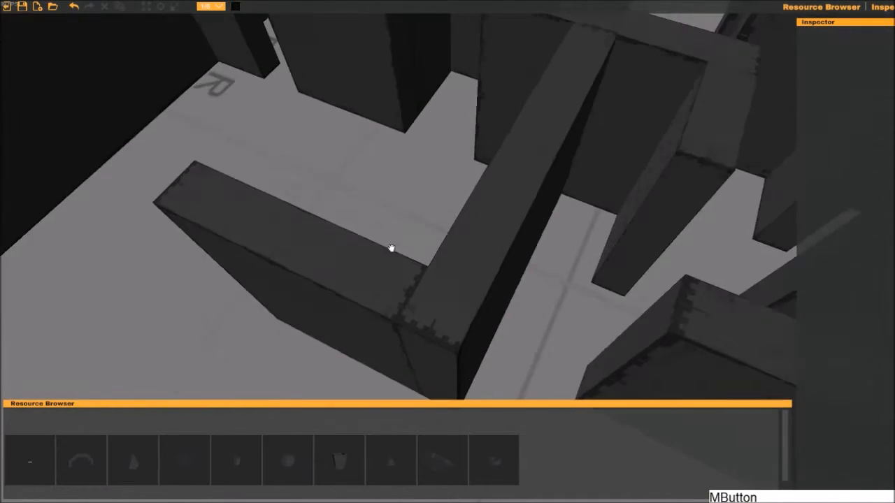
# - Shorten the end cross wall and close its free end with a copy of the long perpendicular wall at 30.75, 1, -6.625
pyautogui.click(371, 259)
pyautogui.scroll(-5, 391, 266)
pyautogui.press('r')
pyautogui.moveTo(512, 354); pyautogui.dragTo(497, 346)
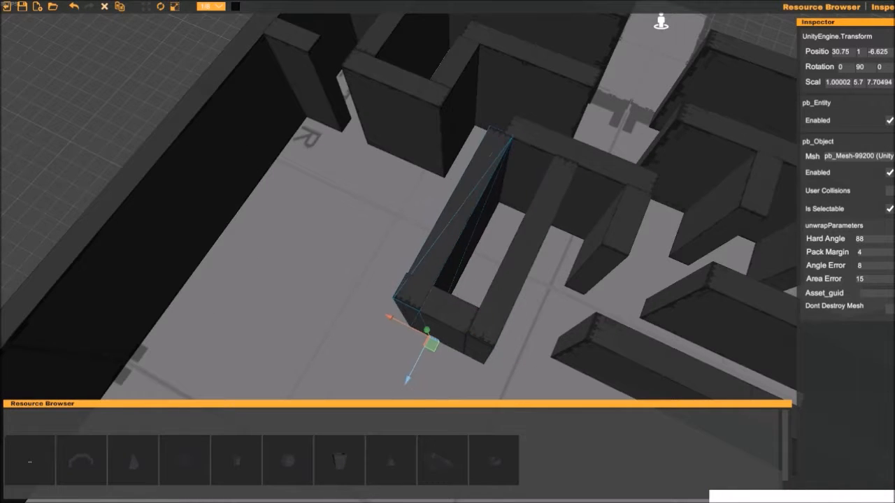
# - Shorten the wall closing the cross wall's free end to a Z scale of about 3.2 at 29.25, 1, -6.625
pyautogui.moveTo(413, 367); pyautogui.dragTo(417, 360)
pyautogui.moveTo(476, 178); pyautogui.dragTo(458, 216, button='middle')
pyautogui.press('r')
pyautogui.moveTo(378, 377); pyautogui.dragTo(384, 374)
# - Duplicate a cross wall and run the copy from the shortened wall's corner to the outer side wall
pyautogui.click(461, 161)
pyautogui.hotkey('ctrl', 'd')
pyautogui.moveTo(460, 243); pyautogui.dragTo(404, 281)
pyautogui.moveTo(472, 293); pyautogui.dragTo(451, 342, button='middle')
pyautogui.moveTo(451, 343); pyautogui.dragTo(475, 380)
pyautogui.moveTo(502, 349); pyautogui.dragTo(504, 353)
pyautogui.moveTo(447, 224); pyautogui.dragTo(559, 209, button='right')
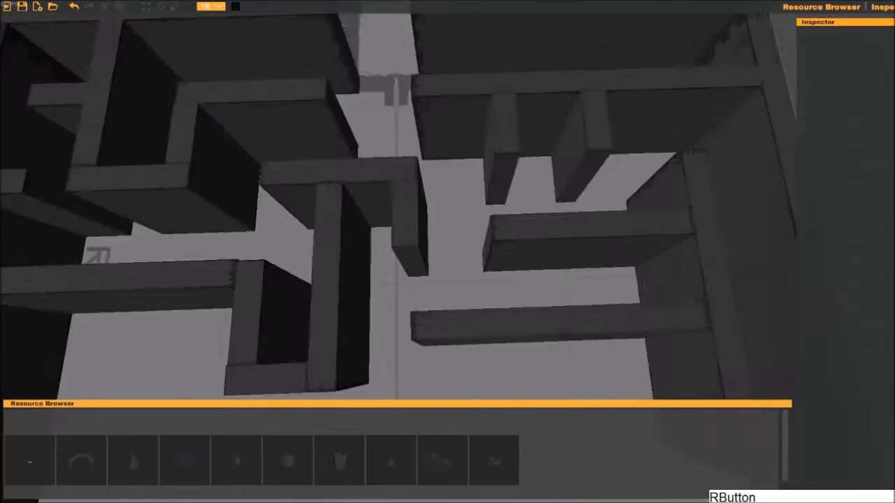
# - Duplicate a short perpendicular wall and move the copy to 31.875, 1, -1, at the free end of the long cross wall
pyautogui.moveTo(314, 314); pyautogui.dragTo(475, 279, button='middle')
pyautogui.click(500, 238)
pyautogui.press('w')
pyautogui.moveTo(505, 395); pyautogui.dragTo(483, 300)
pyautogui.click(454, 337)
pyautogui.press('w')
pyautogui.click(447, 363)
pyautogui.moveTo(580, 230); pyautogui.dragTo(498, 241, button='middle')
pyautogui.click(479, 199)
pyautogui.hotkey('ctrl', 'd')
pyautogui.click(499, 280)
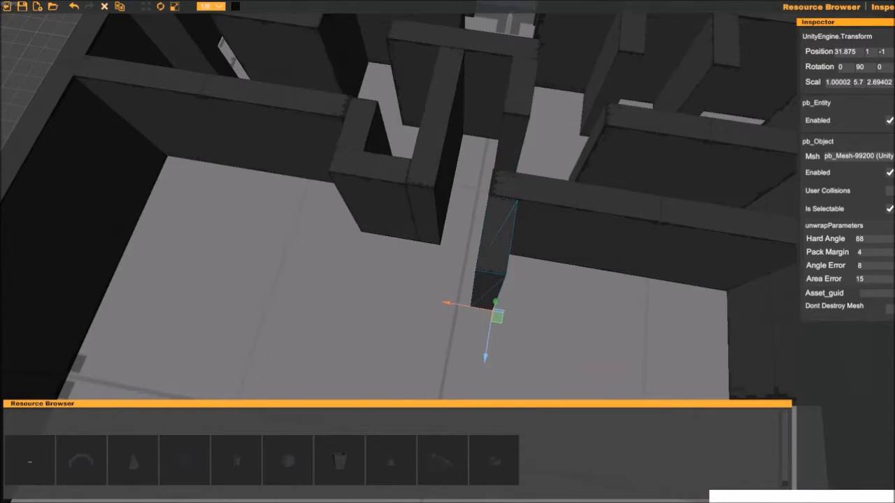
# - Lengthen the perpendicular wall attached to the free end of the long cross wall, extending it deeper into the open area
pyautogui.moveTo(498, 241); pyautogui.dragTo(517, 241, button='right')
pyautogui.click(514, 241)
pyautogui.moveTo(514, 241); pyautogui.dragTo(507, 264, button='middle')
pyautogui.moveTo(508, 264); pyautogui.dragTo(514, 255, button='right')
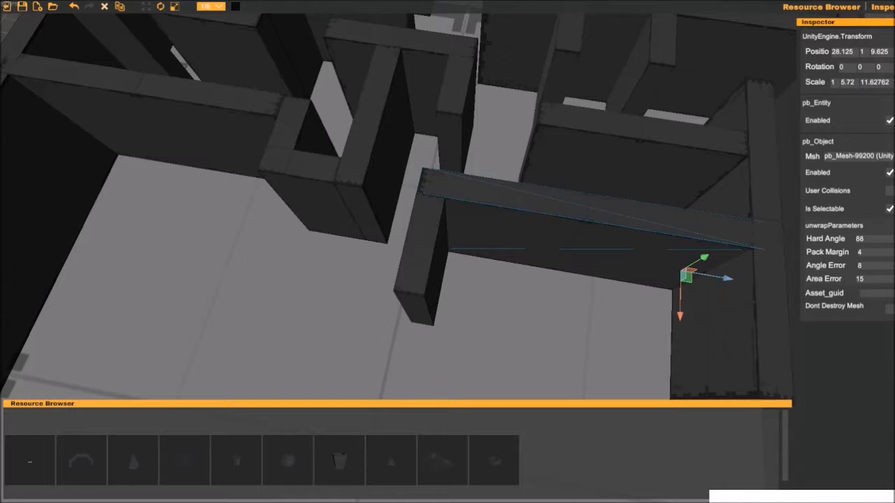
pyautogui.scroll(-4, 531, 167)
pyautogui.click(473, 143)
pyautogui.press('r')
pyautogui.moveTo(531, 167); pyautogui.dragTo(562, 206, button='middle')
# - Duplicate the long cross wall and move the copy to the opposite side of the central perpendicular wall
pyautogui.scroll(-2, 531, 210)
pyautogui.click(563, 210)
pyautogui.hotkey('ctrl', 'd')
pyautogui.moveTo(609, 249); pyautogui.dragTo(502, 261)
pyautogui.scroll(5, 501, 262)
pyautogui.moveTo(501, 262); pyautogui.dragTo(566, 350, button='middle')
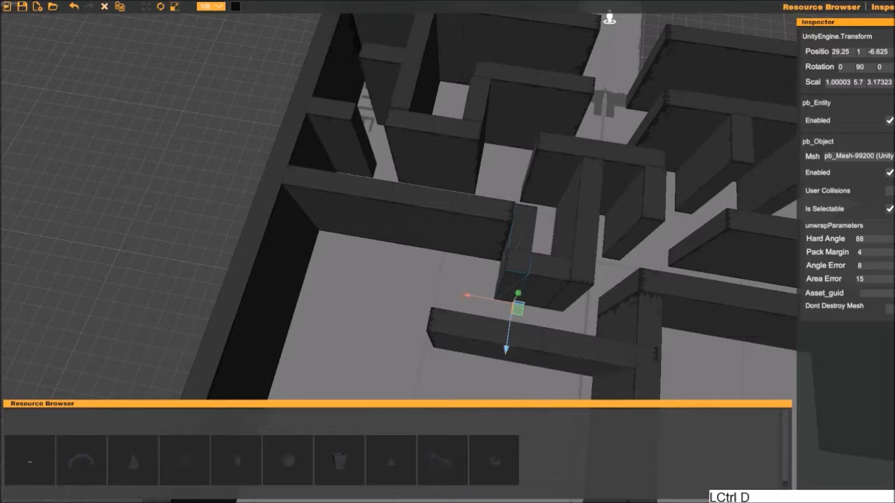
# - Add a short perpendicular wall at the new cross wall's free end and a cross wall near 28.8, 1, -9.75 with Z scale about 6.7
pyautogui.moveTo(455, 349); pyautogui.dragTo(504, 353, button='middle')
pyautogui.click(531, 213)
pyautogui.hotkey('ctrl', 'd')
pyautogui.moveTo(550, 247); pyautogui.dragTo(494, 284)
pyautogui.moveTo(493, 284); pyautogui.dragTo(525, 279, button='middle')
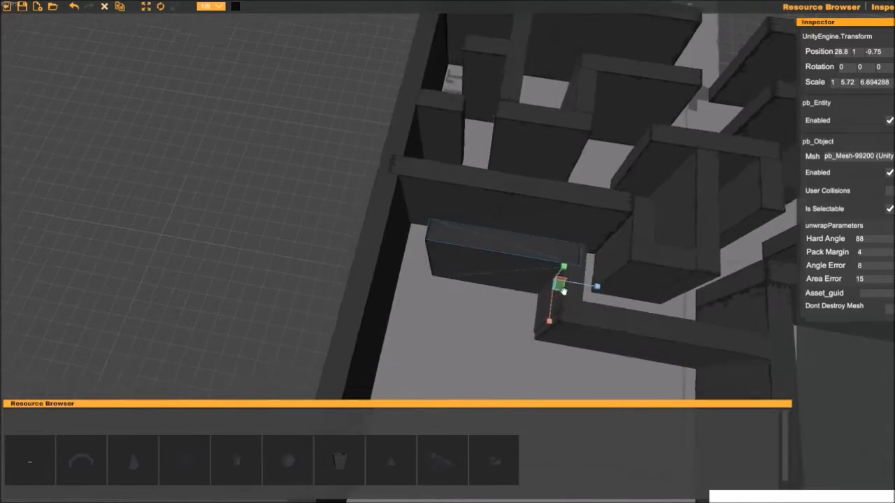
# - Duplicate the short perpendicular wall and move the copy to the free end of the newest cross wall
pyautogui.click(535, 290)
pyautogui.hotkey('ctrl', 'd')
pyautogui.moveTo(493, 328); pyautogui.dragTo(378, 312)
pyautogui.moveTo(477, 327); pyautogui.dragTo(551, 306, button='middle')
# - Duplicate the short perpendicular wall once more and move the copy into the open space beyond the stepped walls
pyautogui.hotkey('ctrl', 'd')
pyautogui.moveTo(500, 305); pyautogui.dragTo(547, 363)
pyautogui.moveTo(575, 270); pyautogui.dragTo(453, 250, button='middle')
pyautogui.click(534, 290)
pyautogui.moveTo(441, 332); pyautogui.dragTo(518, 276, button='middle')
# - Duplicate the newest cross wall and place the copy as a stub beside the freestanding perpendicular wall
pyautogui.click(517, 221)
pyautogui.hotkey('ctrl', 'd')
pyautogui.moveTo(559, 285); pyautogui.dragTo(540, 370)
pyautogui.moveTo(583, 336); pyautogui.dragTo(525, 329)
pyautogui.moveTo(444, 312); pyautogui.dragTo(440, 206, button='middle')
# - Lengthen the freestanding perpendicular wall so it runs past the cross stub on both sides
pyautogui.press('w')
pyautogui.click(492, 143)
pyautogui.press('r')
pyautogui.moveTo(480, 275); pyautogui.dragTo(473, 310)
pyautogui.moveTo(503, 236); pyautogui.dragTo(513, 230, button='middle')
pyautogui.moveTo(481, 310); pyautogui.dragTo(481, 317)
pyautogui.moveTo(579, 109)
pyautogui.mouseDown(button='middle')
pyautogui.moveTo(506, 289)
pyautogui.moveTo(587, 105)
pyautogui.mouseUp(button='middle')
pyautogui.click(230, 231)
pyautogui.scroll(-3, 447, 252)
pyautogui.moveTo(483, 280); pyautogui.dragTo(502, 204, button='middle')
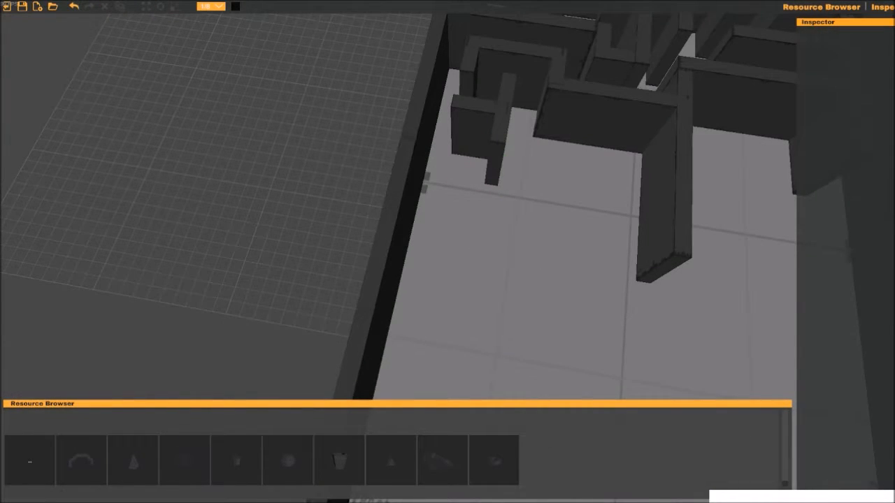
# - Duplicate the freestanding perpendicular wall and move the copy farther along the outer side wall
pyautogui.click(502, 123)
pyautogui.hotkey('ctrl', 'd')
pyautogui.moveTo(462, 265); pyautogui.dragTo(439, 340)
pyautogui.scroll(-4, 448, 279)
pyautogui.scroll(5, 447, 280)
# - Duplicate the cross wall beside the central wall, move the copy to 37, 1, -3.375 and set its Z scale to about 9.1
pyautogui.click(573, 222)
pyautogui.hotkey('ctrl', 'd')
pyautogui.moveTo(624, 285); pyautogui.dragTo(622, 359)
pyautogui.moveTo(671, 322); pyautogui.dragTo(590, 309)
pyautogui.moveTo(591, 309); pyautogui.dragTo(525, 329, button='middle')
pyautogui.scroll(-3, 525, 329)
pyautogui.press('r')
pyautogui.moveTo(527, 312); pyautogui.dragTo(567, 321)
pyautogui.moveTo(560, 320); pyautogui.dragTo(515, 287, button='middle')
pyautogui.moveTo(511, 285); pyautogui.dragTo(507, 285)
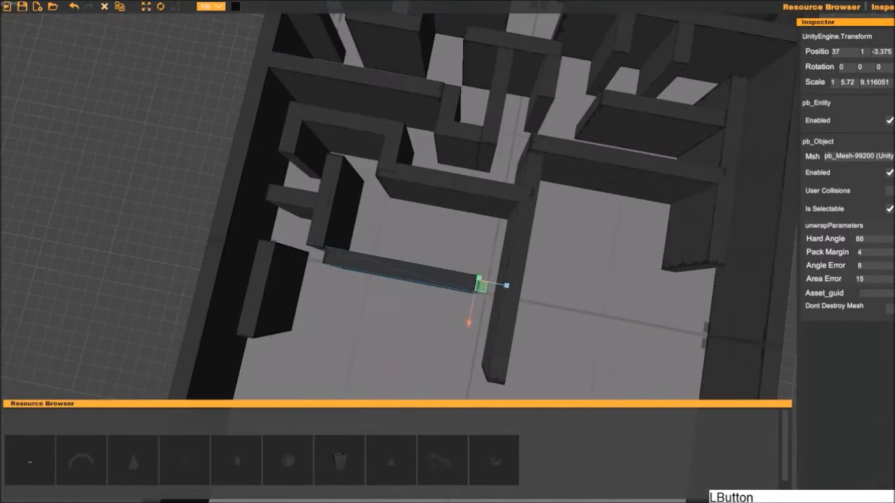
# - Duplicate the perpendicular wall as a short stub on the new cross wall at 37.125, 1, -9.5 with a Z scale of about 2.8
pyautogui.moveTo(506, 285); pyautogui.dragTo(518, 341, button='middle')
pyautogui.click(345, 259)
pyautogui.hotkey('ctrl', 'd')
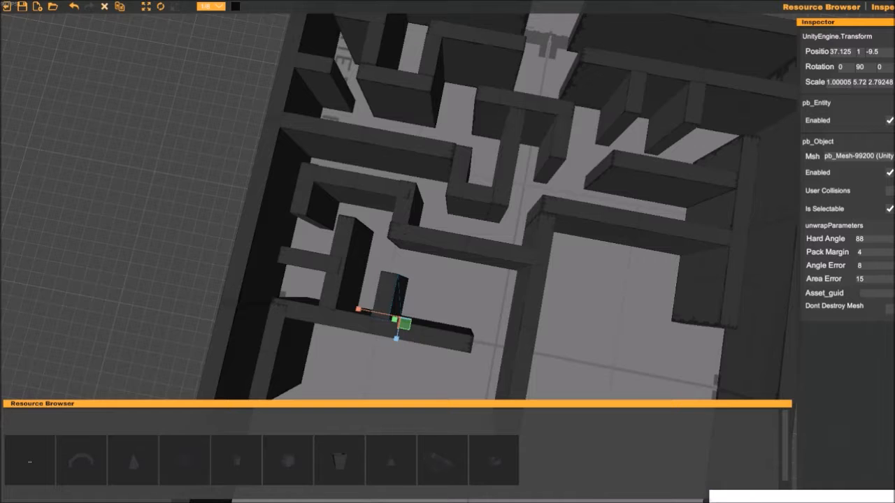
# - Place two more copies of the short stub between the two facing cross walls in the passage
pyautogui.moveTo(455, 314); pyautogui.dragTo(417, 208, button='middle')
pyautogui.hotkey('ctrl', 'd')
pyautogui.moveTo(417, 208); pyautogui.dragTo(454, 230)
pyautogui.moveTo(389, 234); pyautogui.dragTo(458, 176, button='middle')
# - Place a copy of the short cross stub at 44.6, 1, -12.875 with Z scale about 3.7, at the side perpendicular wall's end
pyautogui.click(458, 112)
pyautogui.press('w')
pyautogui.moveTo(447, 202); pyautogui.dragTo(440, 232)
pyautogui.moveTo(439, 232); pyautogui.dragTo(418, 312, button='middle')
pyautogui.moveTo(539, 69); pyautogui.dragTo(460, 292)
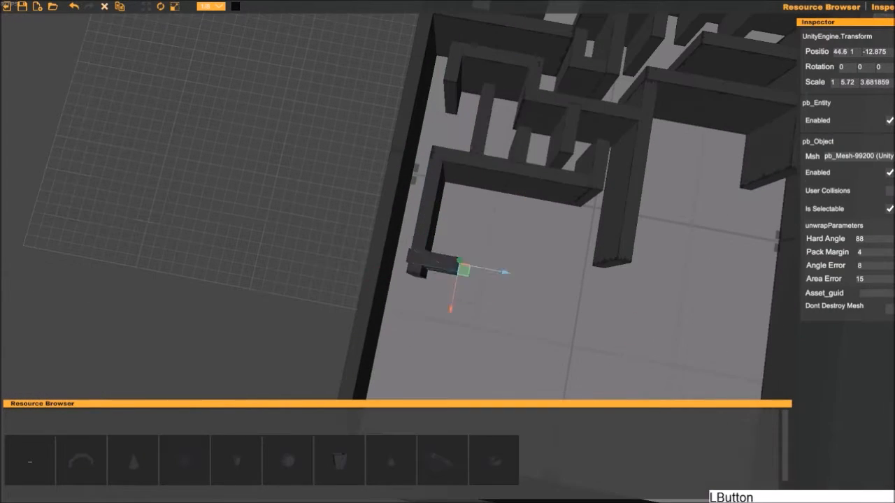
# - Move the outer back wall inward across the platform to just beyond the maze walls
pyautogui.moveTo(454, 336); pyautogui.dragTo(433, 139, button='middle')
pyautogui.click(499, 202)
pyautogui.moveTo(705, 280); pyautogui.dragTo(734, 105)
# - Shorten the outer side wall at Z -18.25 to end at the moved back wall, at 46.875, 1, -18.25
pyautogui.click(351, 158)
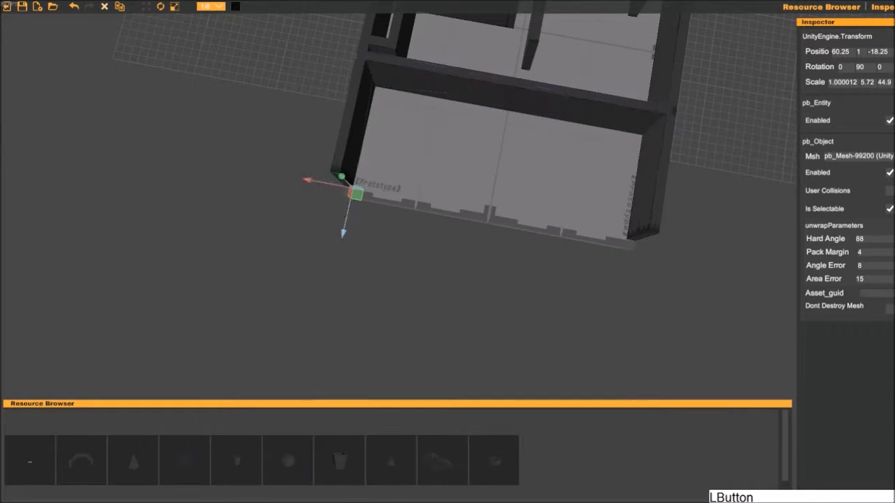
pyautogui.moveTo(447, 140); pyautogui.dragTo(447, 297, button='middle')
pyautogui.click(381, 230)
pyautogui.click(517, 267)
pyautogui.moveTo(645, 338); pyautogui.dragTo(648, 328)
pyautogui.moveTo(546, 307); pyautogui.dragTo(599, 251, button='middle')
pyautogui.click(406, 245)
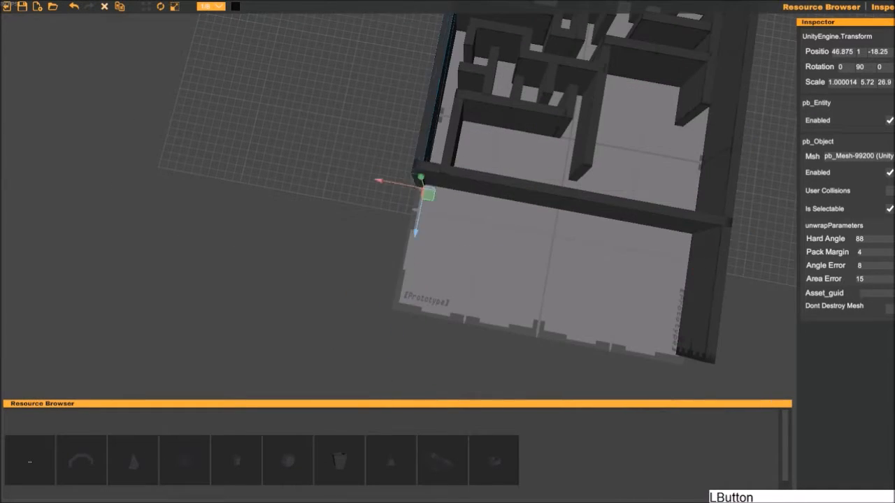
# - Shorten the opposite outer side wall so it ends at the moved back wall's other corner
pyautogui.moveTo(399, 314); pyautogui.dragTo(411, 216)
pyautogui.moveTo(411, 216); pyautogui.dragTo(419, 329, button='middle')
pyautogui.moveTo(671, 315); pyautogui.dragTo(391, 168, button='middle')
pyautogui.click(432, 279)
pyautogui.moveTo(414, 363); pyautogui.dragTo(439, 243)
pyautogui.scroll(-3, 438, 246)
pyautogui.moveTo(439, 246); pyautogui.dragTo(439, 325, button='middle')
pyautogui.press('r')
pyautogui.moveTo(446, 320)
pyautogui.mouseDown()
pyautogui.moveTo(437, 379)
pyautogui.moveTo(445, 327)
pyautogui.mouseUp()
pyautogui.press('w')
pyautogui.click(551, 240)
pyautogui.moveTo(551, 240); pyautogui.dragTo(568, 232, button='right')
pyautogui.press('w')
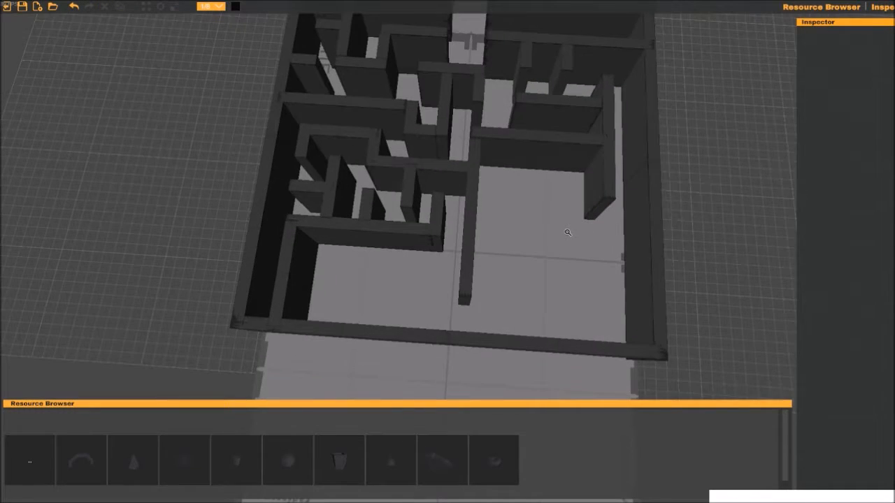
# - Build a stepped wall off the outer side wall from copied pieces, with its inner cross piece at 31.875, 1, 7.625 and Z scale about 6.8
pyautogui.click(392, 289)
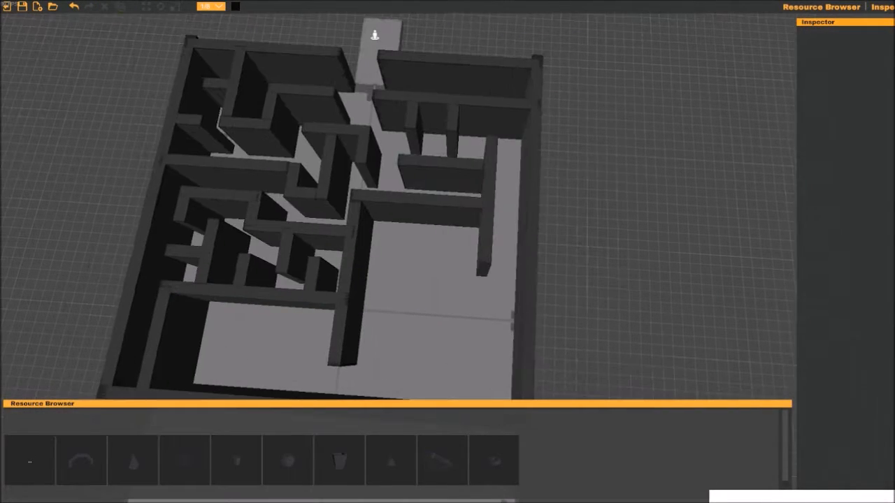
pyautogui.click(430, 295)
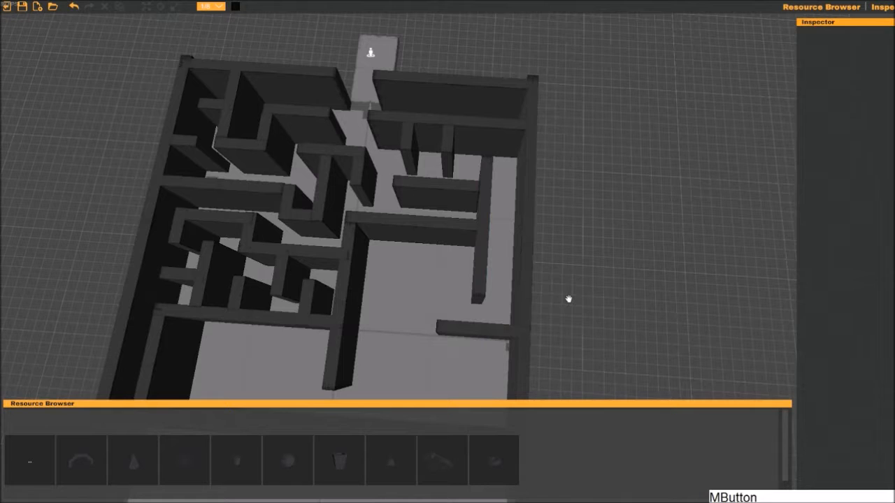
pyautogui.click(447, 376)
pyautogui.moveTo(569, 300); pyautogui.dragTo(587, 307, button='middle')
pyautogui.click(482, 321)
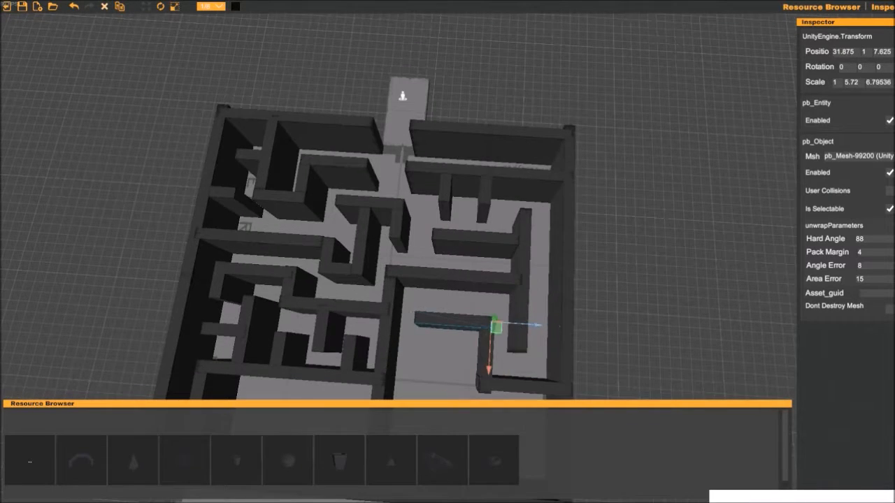
# - Branch a short cross wall off the central wall and lengthen the stepped wall's perpendicular piece to a Z scale of about 8.4
pyautogui.press('w')
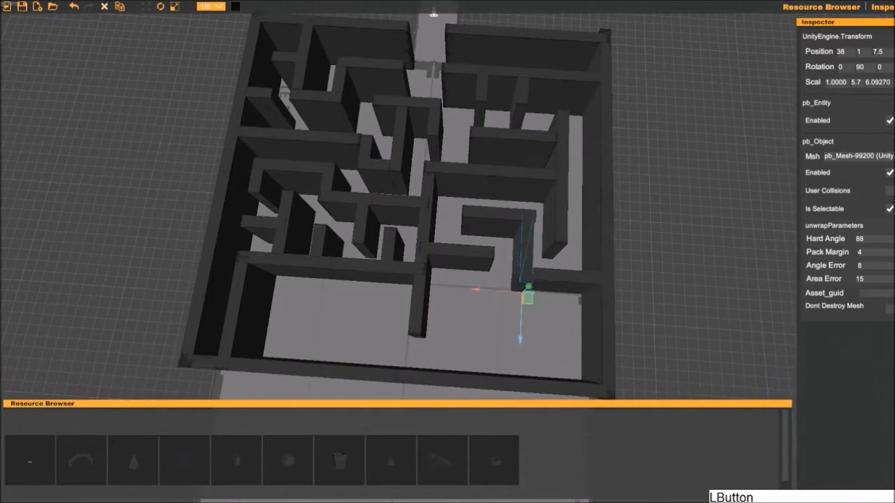
pyautogui.moveTo(525, 360); pyautogui.dragTo(505, 346, button='middle')
pyautogui.click(506, 345)
pyautogui.moveTo(525, 313); pyautogui.dragTo(519, 313)
# - Form a hook at the stepped wall's end with a cross wall copy and a short perpendicular stub
pyautogui.press('w')
pyautogui.moveTo(479, 355); pyautogui.dragTo(434, 341)
pyautogui.press('r')
pyautogui.moveTo(435, 341); pyautogui.dragTo(496, 292, button='middle')
pyautogui.click(542, 227)
pyautogui.press('w')
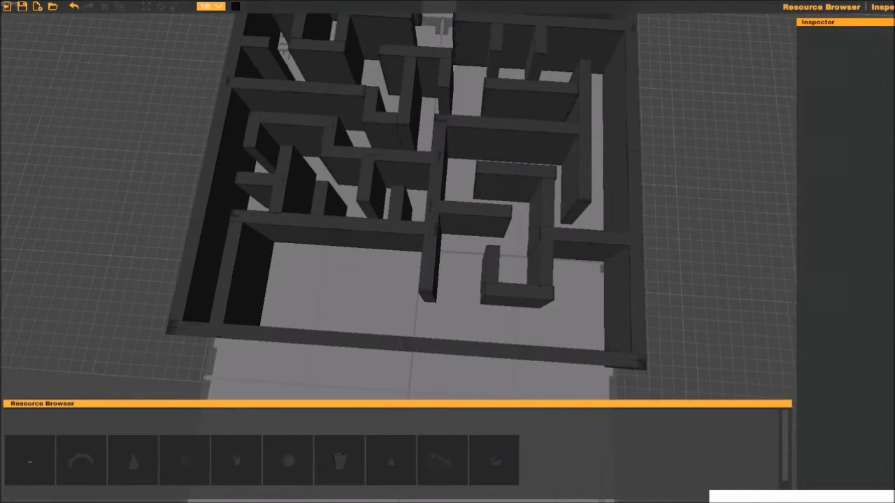
# - Add a cross wall from the central wall's end beneath the hook, with a short perpendicular wall near the outer side wall
pyautogui.click(430, 280)
pyautogui.moveTo(429, 350); pyautogui.dragTo(430, 364)
pyautogui.moveTo(554, 304); pyautogui.dragTo(478, 360, button='middle')
pyautogui.click(477, 307)
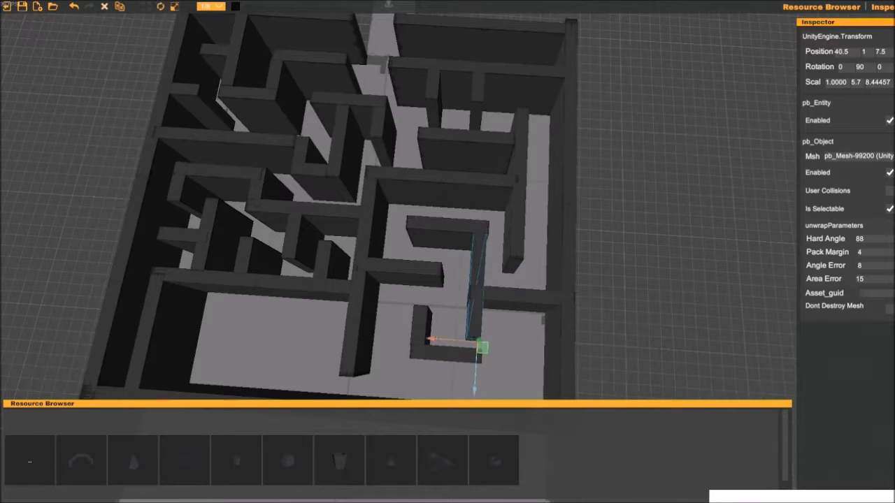
pyautogui.moveTo(426, 381); pyautogui.dragTo(427, 369)
pyautogui.click(458, 343)
pyautogui.hotkey('ctrl', 'd')
pyautogui.press('w')
pyautogui.moveTo(478, 385); pyautogui.dragTo(477, 414)
pyautogui.moveTo(528, 369); pyautogui.dragTo(536, 370)
pyautogui.moveTo(535, 369); pyautogui.dragTo(488, 350, button='middle')
# - Place a perpendicular wall copy at 44, 1, -3.75 with a Z scale of about 7.6 in the remaining open area
pyautogui.click(418, 280)
pyautogui.moveTo(335, 383); pyautogui.dragTo(541, 386, button='middle')
pyautogui.click(617, 258)
pyautogui.press('w')
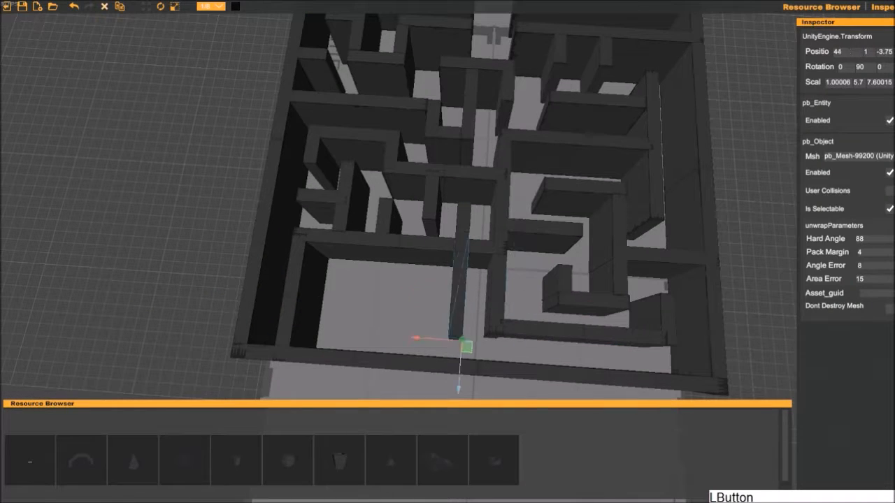
# - Attach a cross wall copy to this perpendicular wall, extending into the open area away from the central wall
pyautogui.moveTo(413, 366); pyautogui.dragTo(408, 367)
pyautogui.moveTo(408, 349); pyautogui.dragTo(434, 351, button='middle')
pyautogui.click(433, 244)
pyautogui.press('w')
# - Place a copy of the short perpendicular stub at 42, 1, -4.25 with Z scale about 2.8, at the cross wall's junction
pyautogui.moveTo(565, 313); pyautogui.dragTo(522, 310)
pyautogui.moveTo(522, 310); pyautogui.dragTo(549, 341, button='middle')
pyautogui.press('w')
pyautogui.moveTo(455, 286); pyautogui.dragTo(412, 280, button='middle')
pyautogui.click(409, 274)
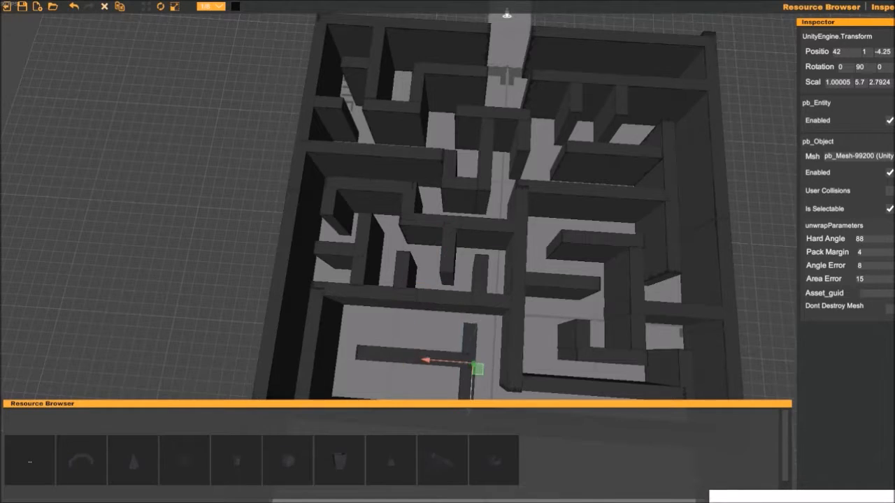
# - Place a copy of the short perpendicular stub at 42, 1, -11.625 with Z scale about 2.23, at the cross wall's free end
pyautogui.moveTo(420, 349); pyautogui.dragTo(439, 316, button='middle')
pyautogui.hotkey('ctrl', 'd')
pyautogui.moveTo(443, 326); pyautogui.dragTo(343, 322)
pyautogui.hotkey('ctrl', 'd')
pyautogui.moveTo(387, 323); pyautogui.dragTo(417, 331, button='middle')
pyautogui.moveTo(405, 331); pyautogui.dragTo(452, 329)
pyautogui.click(415, 344)
pyautogui.moveTo(350, 365); pyautogui.dragTo(374, 334, button='middle')
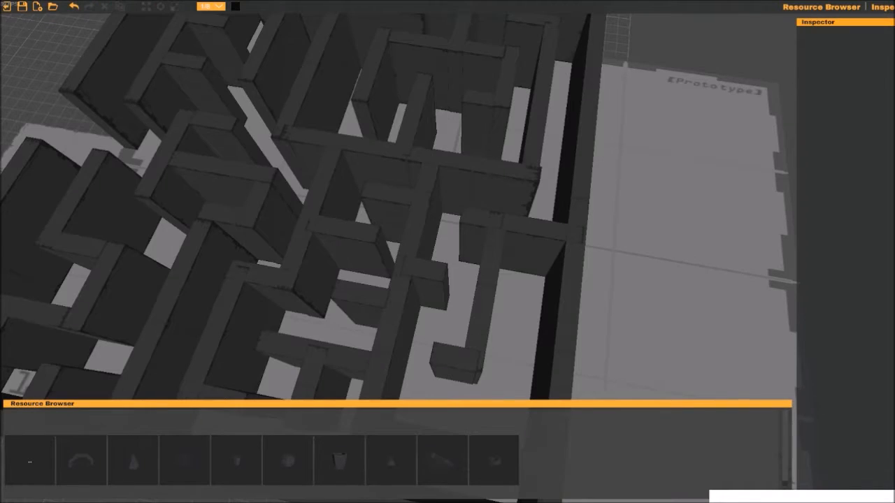
# - Inspect the whole maze layout from above, from the start platform to the far corner
pyautogui.press('s')
pyautogui.moveTo(428, 187)
pyautogui.mouseDown(button='right')
pyautogui.moveTo(363, 192)
pyautogui.moveTo(428, 186)
pyautogui.mouseUp(button='right')
pyautogui.moveTo(428, 186); pyautogui.dragTo(598, 283, button='middle')
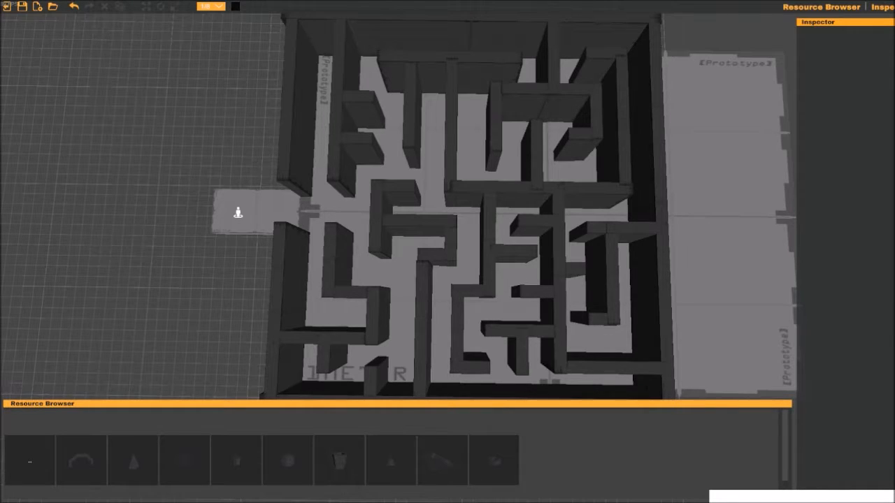
pyautogui.moveTo(447, 210); pyautogui.dragTo(392, 203, button='middle')
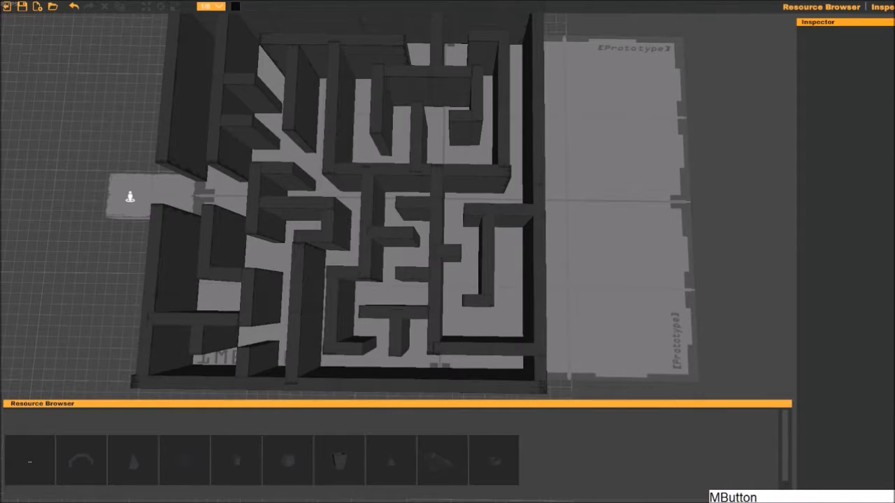
pyautogui.moveTo(316, 270); pyautogui.dragTo(479, 252, button='middle')
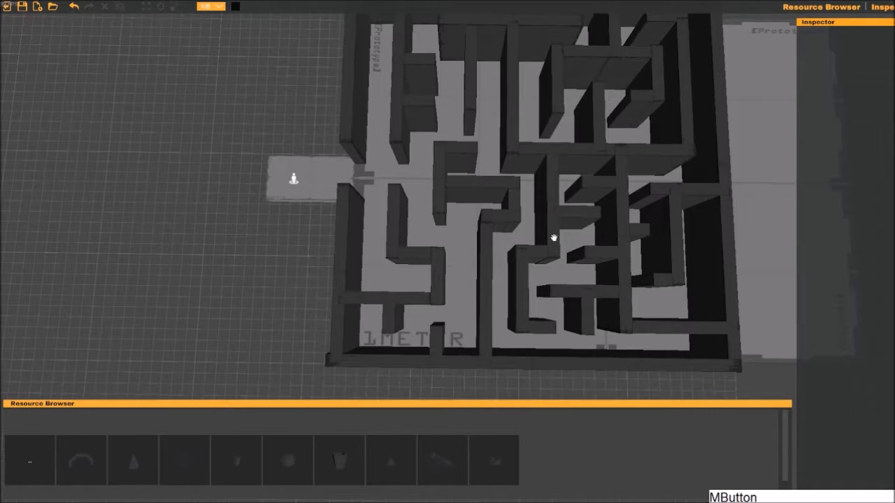
pyautogui.moveTo(553, 239); pyautogui.dragTo(386, 221, button='middle')
pyautogui.scroll(2, 594, 266)
pyautogui.moveTo(594, 267); pyautogui.dragTo(513, 310, button='middle')
pyautogui.scroll(3, 513, 309)
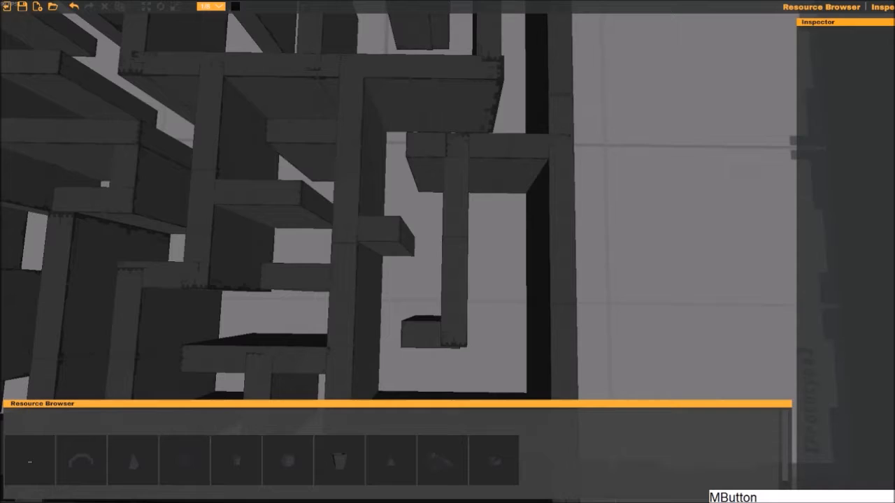
# - Insert a red climbable sphere from the resources near the outer wall, at about 50.25, 0, -7
pyautogui.moveTo(447, 372); pyautogui.dragTo(474, 280, button='middle')
pyautogui.moveTo(473, 279); pyautogui.dragTo(650, 183, button='right')
pyautogui.press('w')
pyautogui.press('a')
pyautogui.press('a')
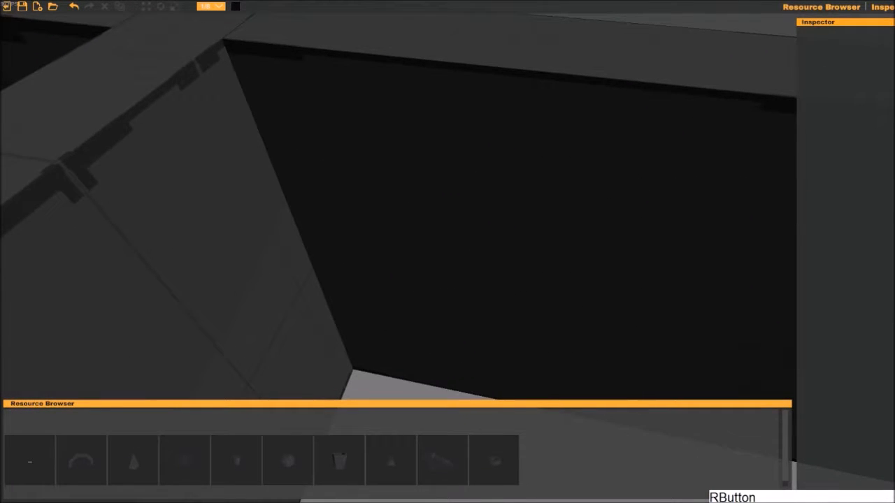
pyautogui.click(29, 461)
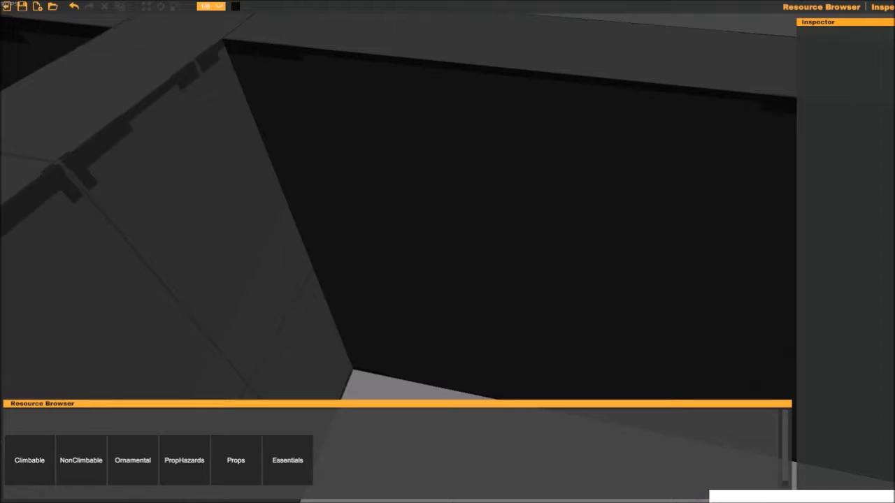
pyautogui.click(81, 461)
pyautogui.moveTo(236, 356); pyautogui.dragTo(238, 357, button='middle')
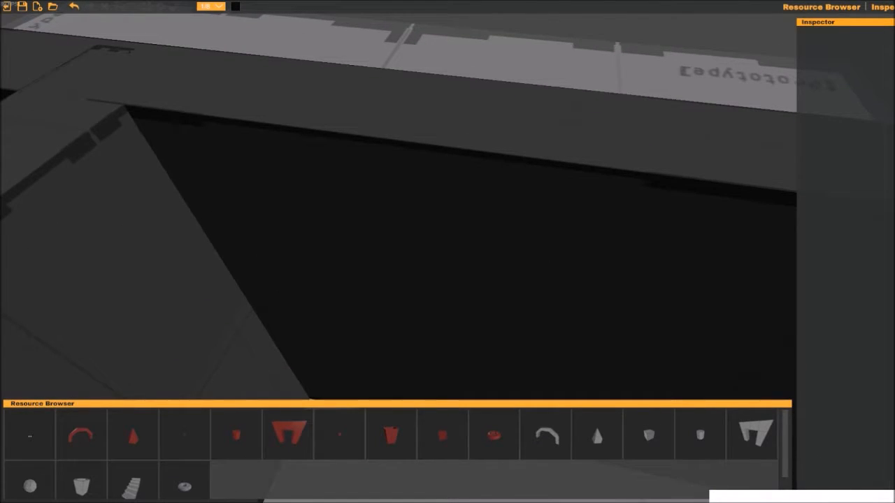
pyautogui.click(442, 435)
# - Move the red sphere onto the outer wall's inner face and duplicate it into four handholds, the uppermost at 45.25, 5.25, -6.5
pyautogui.moveTo(447, 315); pyautogui.dragTo(414, 321, button='middle')
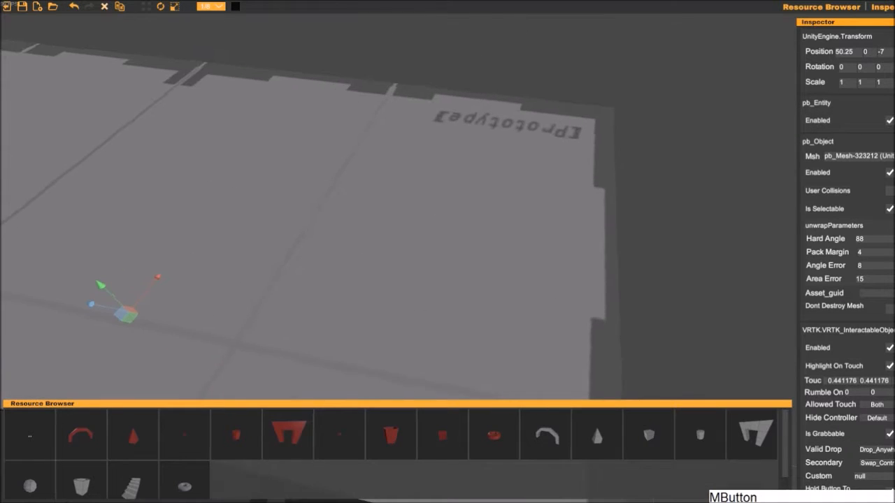
pyautogui.moveTo(414, 322); pyautogui.dragTo(364, 335, button='right')
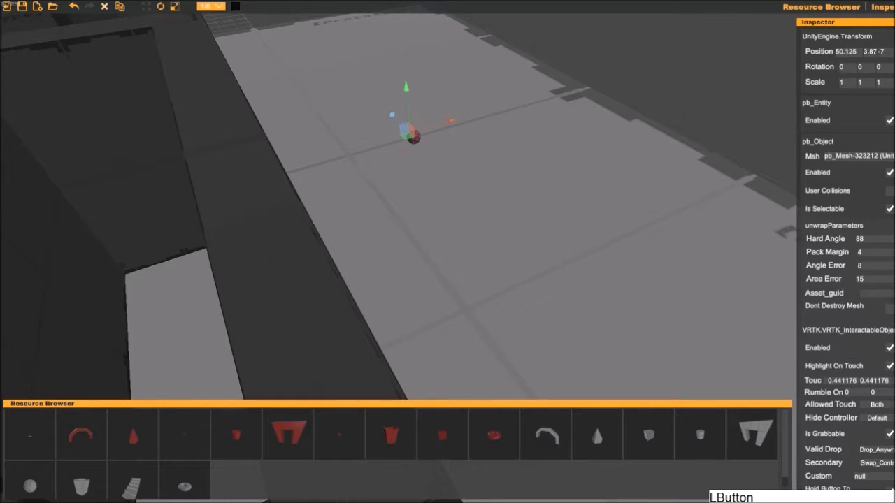
pyautogui.moveTo(294, 231); pyautogui.dragTo(377, 227, button='middle')
pyautogui.hotkey('ctrl', 'd')
pyautogui.moveTo(395, 216); pyautogui.dragTo(592, 39)
pyautogui.hotkey('ctrl', 'd')
pyautogui.moveTo(593, 38); pyautogui.dragTo(633, 363)
pyautogui.moveTo(350, 154); pyautogui.dragTo(318, 228, button='middle')
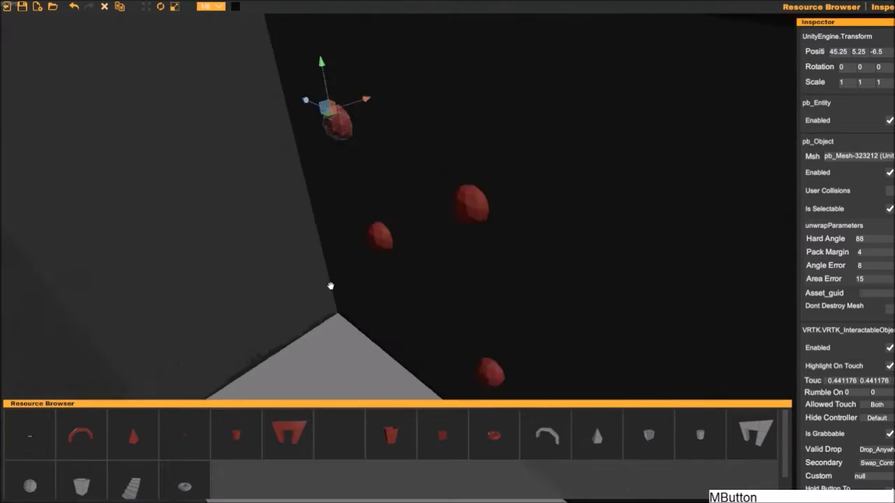
# - Rescale the red sphere handholds into varied shapes, flattening the two that are farther from the corner
pyautogui.moveTo(486, 193); pyautogui.dragTo(489, 181)
pyautogui.click(447, 266)
pyautogui.press('r')
pyautogui.click(449, 155)
pyautogui.moveTo(407, 158); pyautogui.dragTo(390, 160)
pyautogui.moveTo(518, 259); pyautogui.dragTo(545, 184, button='right')
pyautogui.click(468, 233)
pyautogui.click(495, 85)
pyautogui.press('w')
pyautogui.moveTo(483, 234); pyautogui.dragTo(507, 168, button='middle')
pyautogui.click(512, 333)
pyautogui.moveTo(516, 297); pyautogui.dragTo(514, 306)
pyautogui.moveTo(489, 280); pyautogui.dragTo(509, 239, button='middle')
# - Add a vertically elongated red sphere handhold above the flattened one on the outer wall
pyautogui.click(312, 118)
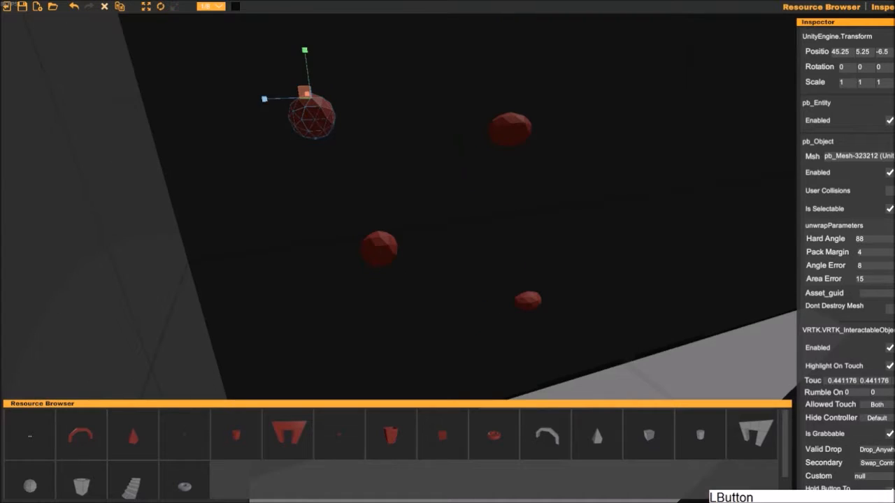
pyautogui.moveTo(375, 235); pyautogui.dragTo(395, 391)
pyautogui.moveTo(420, 363); pyautogui.dragTo(464, 148, button='right')
pyautogui.moveTo(464, 149); pyautogui.dragTo(484, 164)
pyautogui.moveTo(484, 164); pyautogui.dragTo(489, 279, button='right')
# - Try placing another red climbable shape at 45.5, 0, -16.25 along the outer wall
pyautogui.click(493, 435)
pyautogui.moveTo(490, 280); pyautogui.dragTo(394, 244, button='middle')
pyautogui.moveTo(369, 209); pyautogui.dragTo(759, 392)
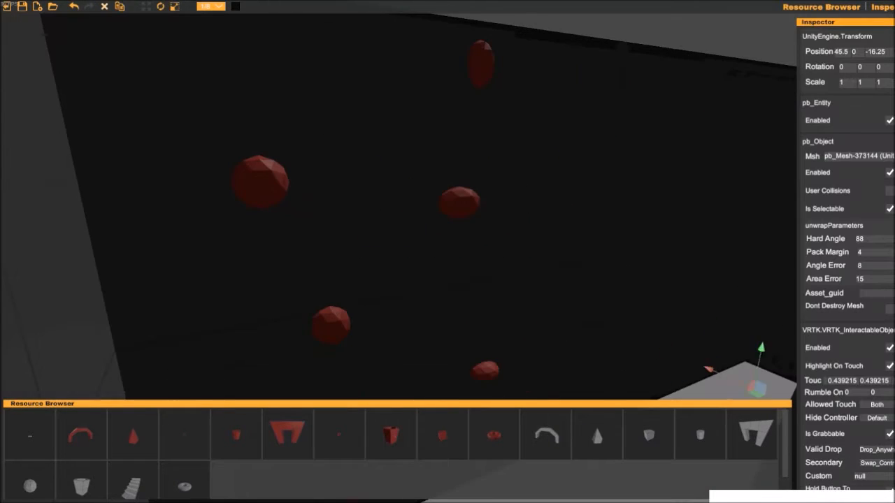
pyautogui.moveTo(699, 392); pyautogui.dragTo(529, 380, button='middle')
pyautogui.moveTo(529, 379); pyautogui.dragTo(392, 252, button='right')
pyautogui.click(481, 262)
pyautogui.click(420, 221)
# - Place a red climbable cube and a smaller cube copy among the sphere handholds on the outer wall
pyautogui.moveTo(420, 222); pyautogui.dragTo(420, 222, button='right')
pyautogui.moveTo(448, 210); pyautogui.dragTo(326, 287, button='middle')
pyautogui.moveTo(501, 308); pyautogui.dragTo(559, 139)
pyautogui.moveTo(559, 140); pyautogui.dragTo(447, 294, button='right')
pyautogui.moveTo(426, 326); pyautogui.dragTo(565, 167)
pyautogui.moveTo(564, 167); pyautogui.dragTo(419, 335, button='middle')
pyautogui.hotkey('ctrl', 'd')
pyautogui.moveTo(422, 335); pyautogui.dragTo(319, 115)
pyautogui.click(391, 182)
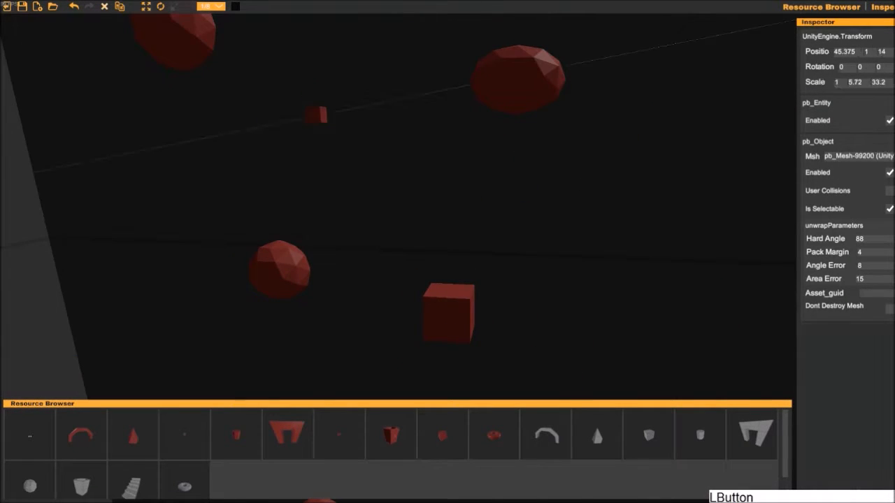
# - Make a beam from a red cube copy with Z scale about 2 and place it at 45.125, 6.5, -6 near the wall's upper edge
pyautogui.click(447, 312)
pyautogui.moveTo(419, 119); pyautogui.dragTo(544, 378, button='middle')
pyautogui.moveTo(536, 331); pyautogui.dragTo(458, 125)
pyautogui.press('r')
pyautogui.moveTo(417, 176); pyautogui.dragTo(182, 241)
pyautogui.moveTo(279, 231); pyautogui.dragTo(373, 298, button='middle')
pyautogui.press('w')
pyautogui.moveTo(341, 214); pyautogui.dragTo(340, 202)
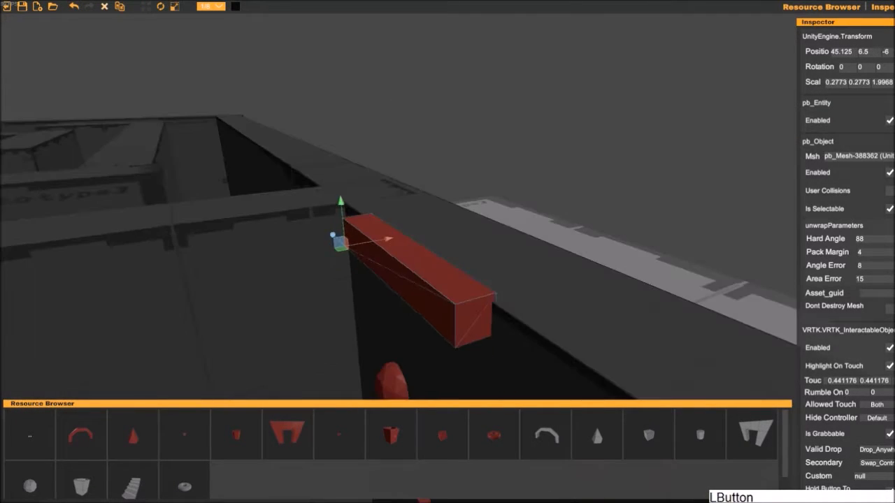
# - Set the red beam's Y position to 6.44
pyautogui.moveTo(340, 202); pyautogui.dragTo(447, 238, button='right')
pyautogui.moveTo(447, 237); pyautogui.dragTo(523, 181, button='middle')
pyautogui.click(871, 52)
pyautogui.press('BackSpace')
pyautogui.write('3')
pyautogui.press('BackSpace')
pyautogui.write('44')
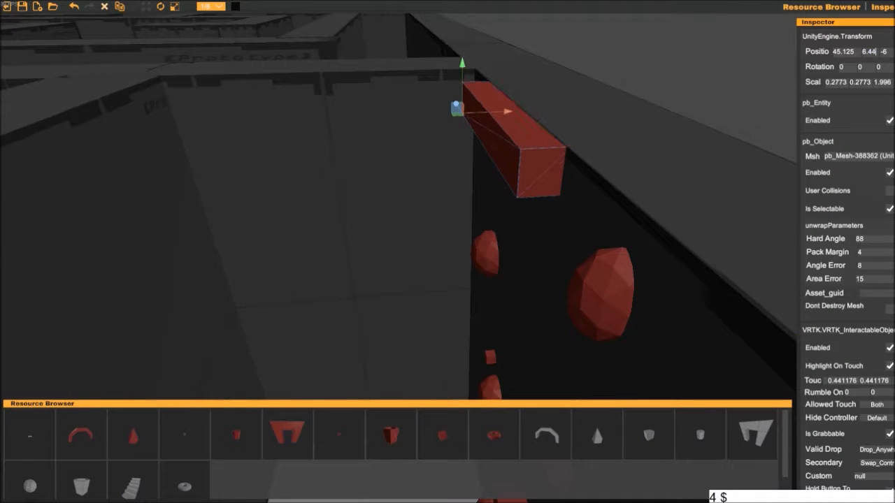
# - Duplicate the larger red cube to height 5.75 below the beam, rotated 315° about X and scaled to about 0.28, 0.42, 0.22
pyautogui.moveTo(531, 209); pyautogui.dragTo(475, 265, button='right')
pyautogui.click(650, 210)
pyautogui.moveTo(650, 210); pyautogui.dragTo(615, 174, button='right')
pyautogui.click(517, 259)
pyautogui.hotkey('ctrl', 'd')
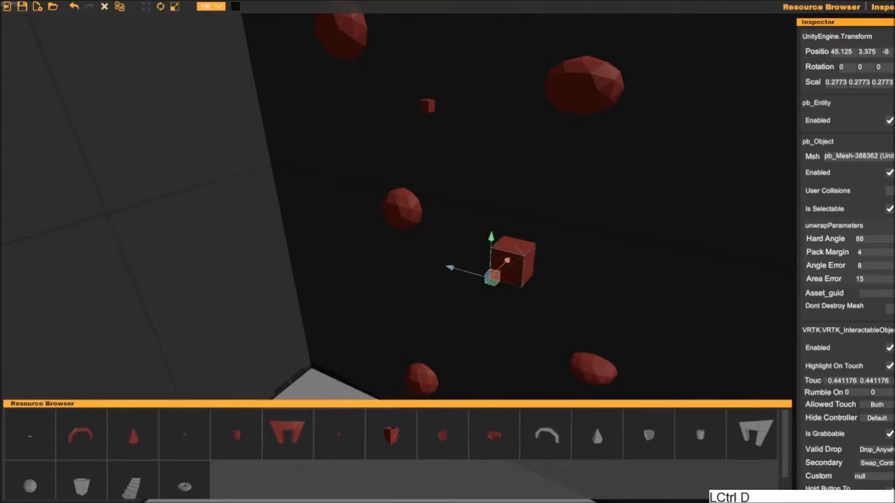
pyautogui.moveTo(491, 239); pyautogui.dragTo(490, 160)
pyautogui.moveTo(489, 160); pyautogui.dragTo(559, 165, button='right')
pyautogui.moveTo(372, 131); pyautogui.dragTo(366, 68)
pyautogui.moveTo(365, 68); pyautogui.dragTo(437, 192, button='middle')
pyautogui.moveTo(413, 235); pyautogui.dragTo(304, 200)
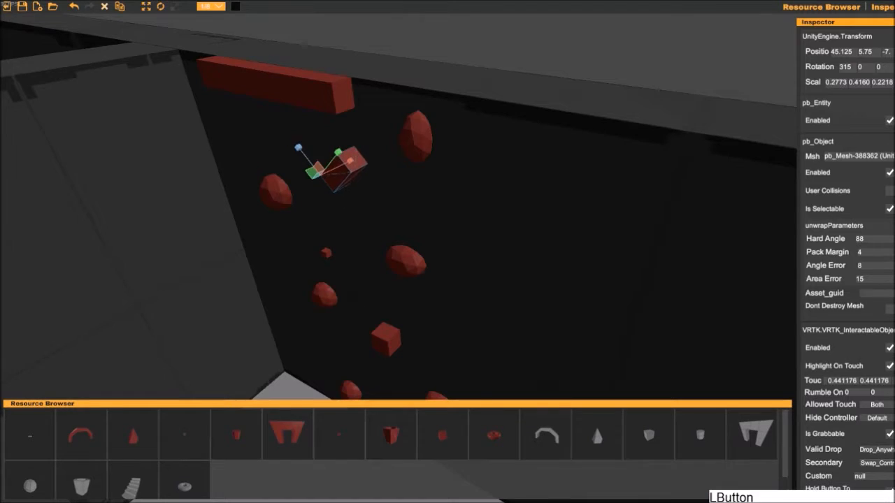
pyautogui.click(531, 224)
# - Place an EndRaceFlag from the Essentials resources at 56.25, 0, -7.75 on the open platform outside the maze
pyautogui.keyDown('alt'); pyautogui.moveTo(531, 223); pyautogui.dragTo(419, 224, button='right'); pyautogui.keyUp('alt')
pyautogui.keyDown('alt'); pyautogui.moveTo(419, 224); pyautogui.dragTo(517, 238); pyautogui.keyUp('alt')
pyautogui.moveTo(517, 237); pyautogui.dragTo(392, 203, button='middle')
pyautogui.keyDown('alt'); pyautogui.moveTo(392, 203); pyautogui.dragTo(503, 196); pyautogui.keyUp('alt')
pyautogui.keyDown('alt'); pyautogui.moveTo(503, 195); pyautogui.dragTo(741, 171, button='right'); pyautogui.keyUp('alt')
pyautogui.press('a')
pyautogui.press('d')
pyautogui.moveTo(741, 171); pyautogui.dragTo(720, 216, button='middle')
pyautogui.click(29, 436)
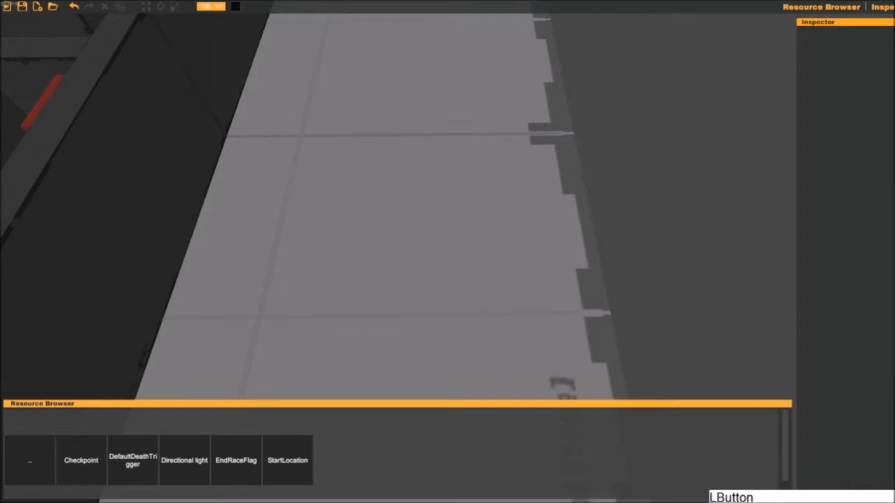
pyautogui.click(237, 460)
pyautogui.moveTo(453, 253); pyautogui.dragTo(531, 294, button='middle')
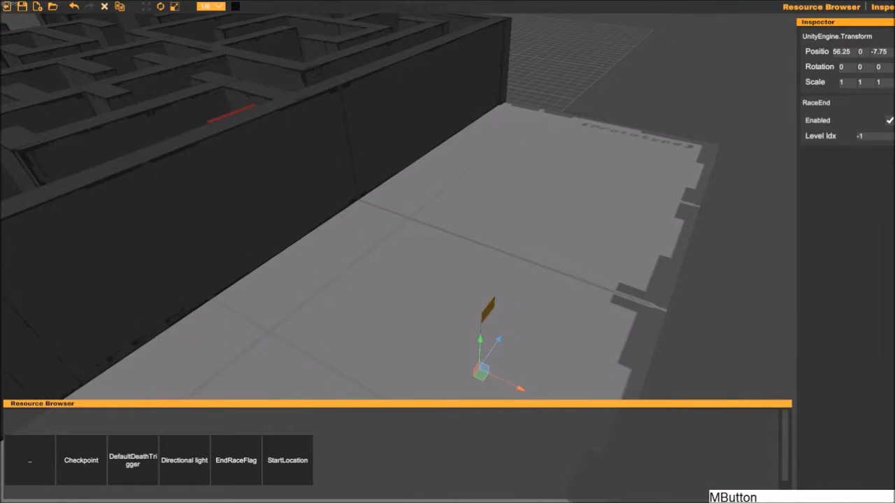
# - Raise the end race flag to a Y position of about 0.8 so it stands on the platform
pyautogui.moveTo(481, 327); pyautogui.dragTo(481, 322)
pyautogui.moveTo(483, 324); pyautogui.dragTo(494, 307, button='right')
pyautogui.press('w')
pyautogui.moveTo(492, 336); pyautogui.dragTo(508, 207, button='middle')
pyautogui.moveTo(508, 207); pyautogui.dragTo(508, 189, button='right')
pyautogui.moveTo(507, 190); pyautogui.dragTo(500, 269, button='middle')
pyautogui.moveTo(500, 269); pyautogui.dragTo(476, 293, button='right')
pyautogui.press('s')
pyautogui.press('a')
pyautogui.press('w')
pyautogui.moveTo(462, 304); pyautogui.dragTo(321, 353, button='middle')
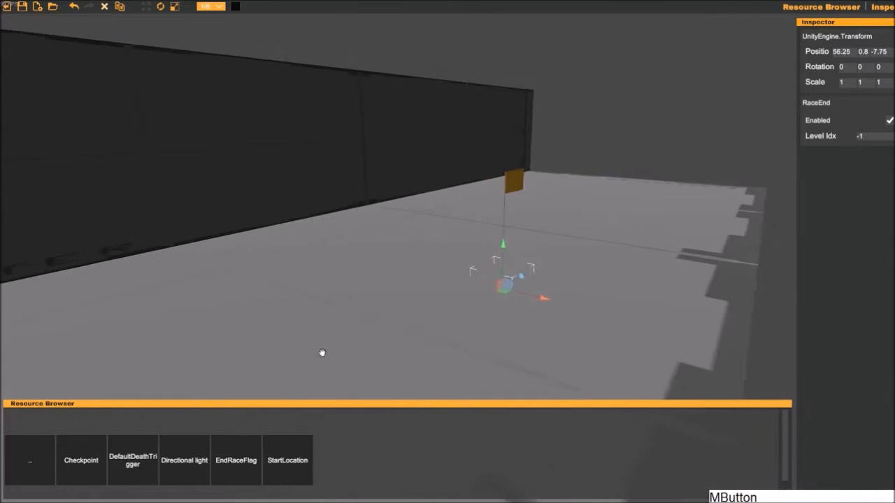
# - Move the end race flag along the Z axis to the seam near the middle of the open platform
pyautogui.moveTo(545, 304); pyautogui.dragTo(413, 291, button='right')
pyautogui.moveTo(469, 283); pyautogui.dragTo(307, 276, button='middle')
pyautogui.scroll(-4, 308, 276)
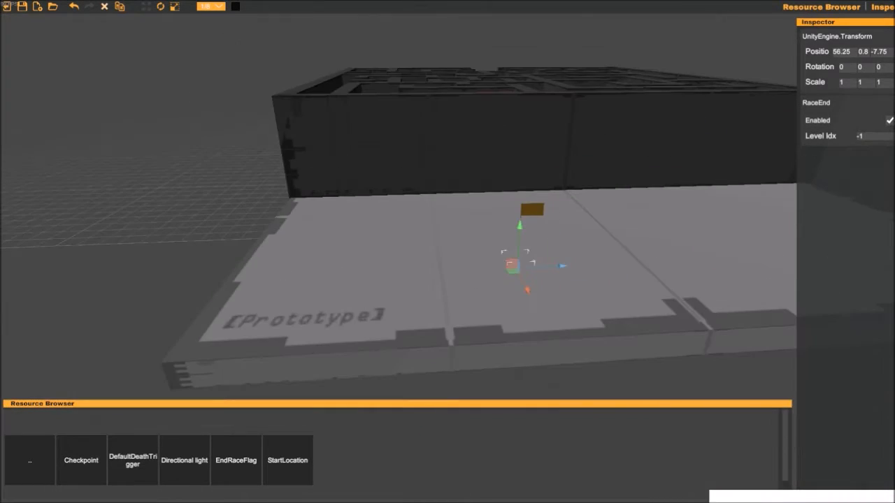
pyautogui.click(652, 206)
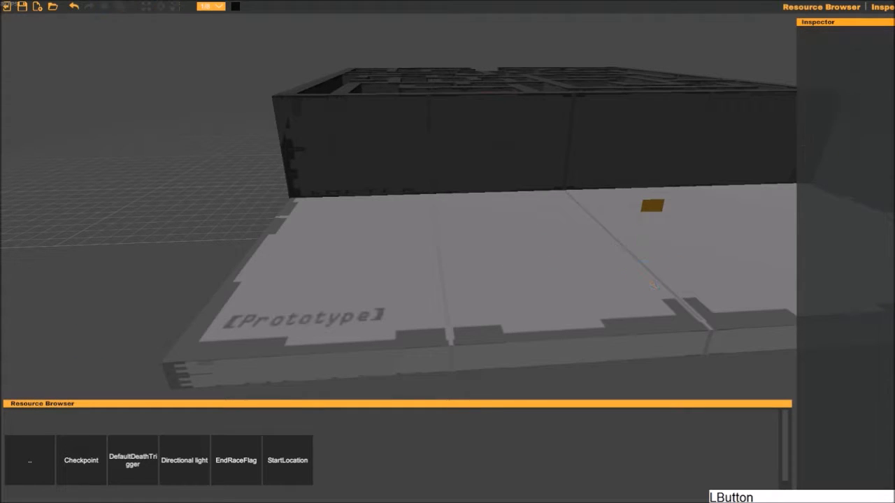
# - Try a Checkpoint at 52.5, 3.5, -9.75 on the open platform and undo its placement
pyautogui.click(455, 248)
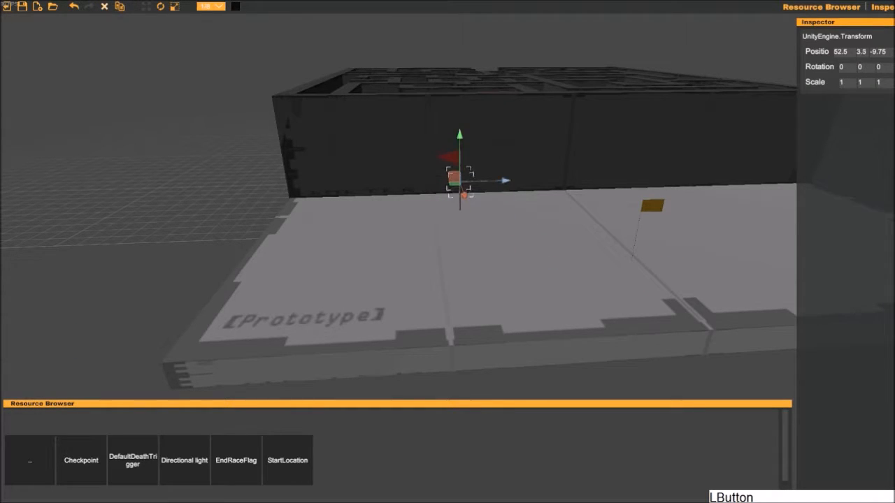
pyautogui.click(545, 245)
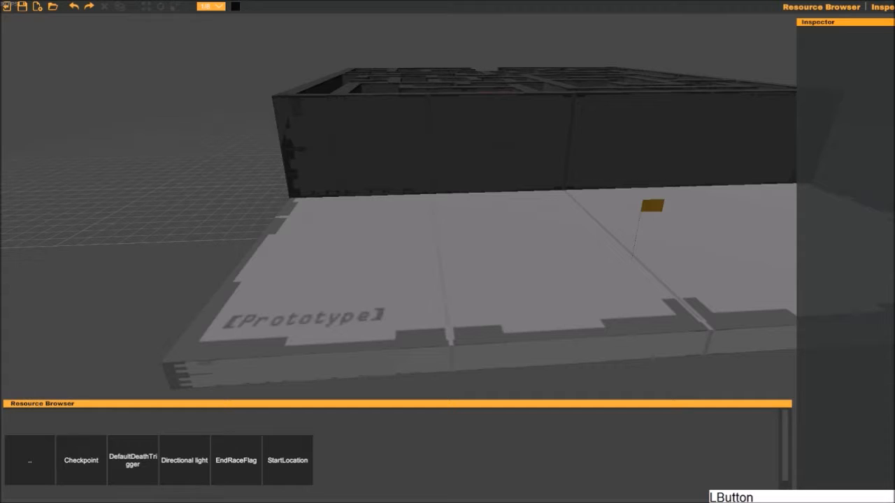
# - Add a DefaultDeathTrigger and lower it beneath the platform to 52.75, -2.125, -1.25
pyautogui.moveTo(115, 274); pyautogui.dragTo(259, 302, button='right')
pyautogui.press('a')
pyautogui.press('s')
pyautogui.click(462, 248)
pyautogui.moveTo(395, 307); pyautogui.dragTo(413, 280, button='right')
pyautogui.moveTo(419, 296); pyautogui.dragTo(425, 258, button='middle')
pyautogui.moveTo(469, 346); pyautogui.dragTo(457, 271, button='middle')
pyautogui.press('s')
pyautogui.moveTo(458, 271); pyautogui.dragTo(460, 238, button='right')
pyautogui.moveTo(459, 238); pyautogui.dragTo(514, 216, button='middle')
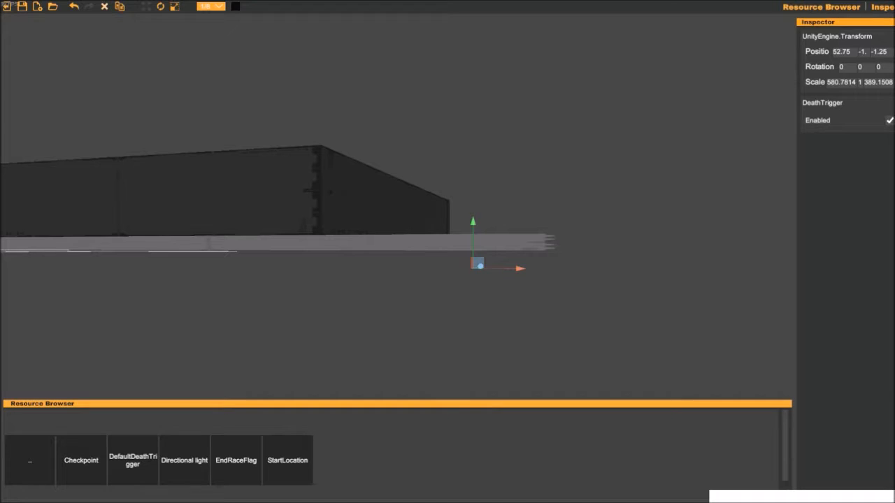
pyautogui.moveTo(583, 200); pyautogui.dragTo(564, 208, button='middle')
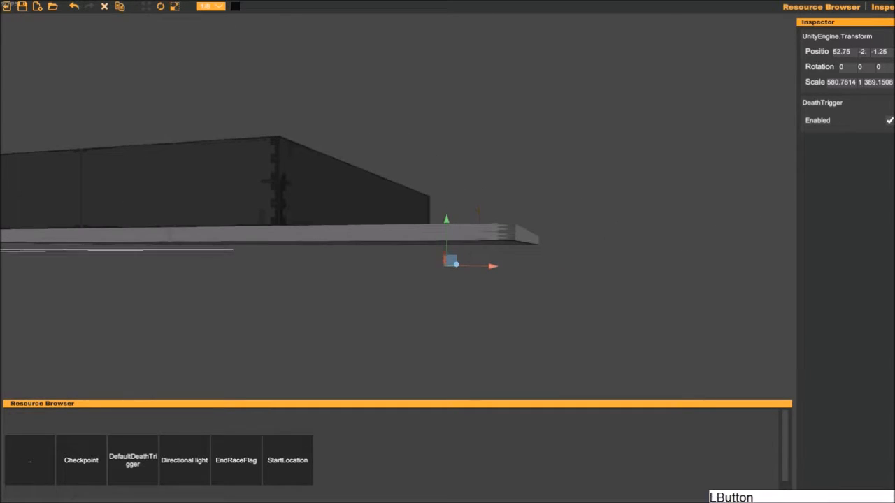
# - Rescale the death trigger along X to about -116.16
pyautogui.moveTo(506, 299); pyautogui.dragTo(409, 250)
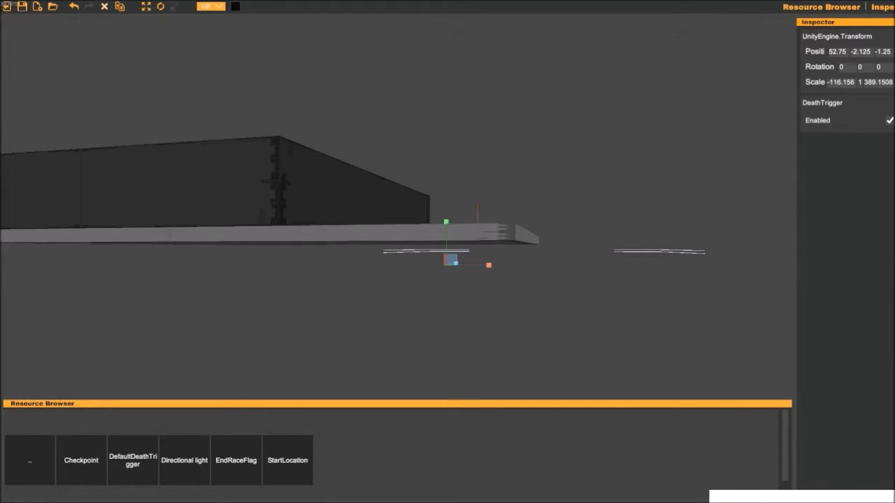
pyautogui.moveTo(593, 232); pyautogui.dragTo(588, 210, button='middle')
pyautogui.scroll(3, 588, 211)
pyautogui.press('w')
pyautogui.moveTo(592, 231); pyautogui.dragTo(580, 253, button='right')
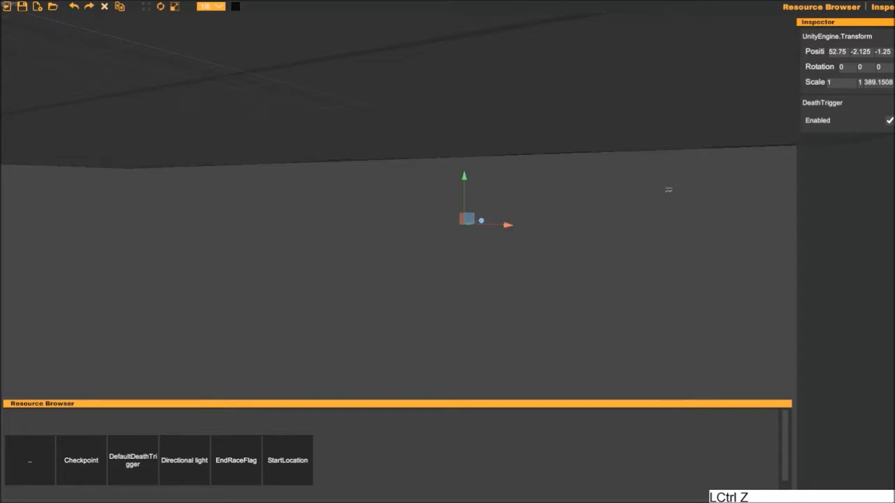
# - Undo the latest X-scale change of the death trigger and check its extent around the platform
pyautogui.scroll(-6, 549, 286)
pyautogui.moveTo(543, 294); pyautogui.dragTo(444, 346, button='middle')
pyautogui.moveTo(427, 303); pyautogui.dragTo(454, 292, button='right')
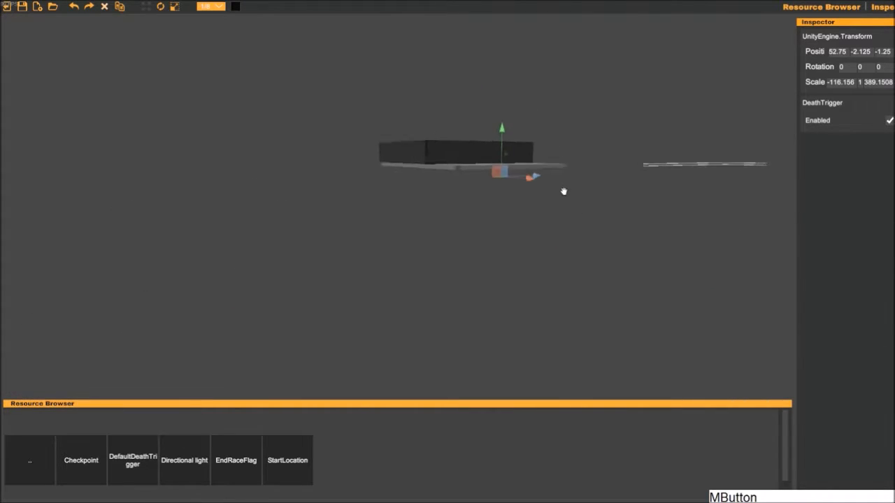
pyautogui.press('f')
pyautogui.moveTo(557, 209); pyautogui.dragTo(576, 156, button='middle')
pyautogui.moveTo(576, 156); pyautogui.dragTo(583, 184, button='right')
pyautogui.moveTo(583, 185); pyautogui.dragTo(374, 241, button='middle')
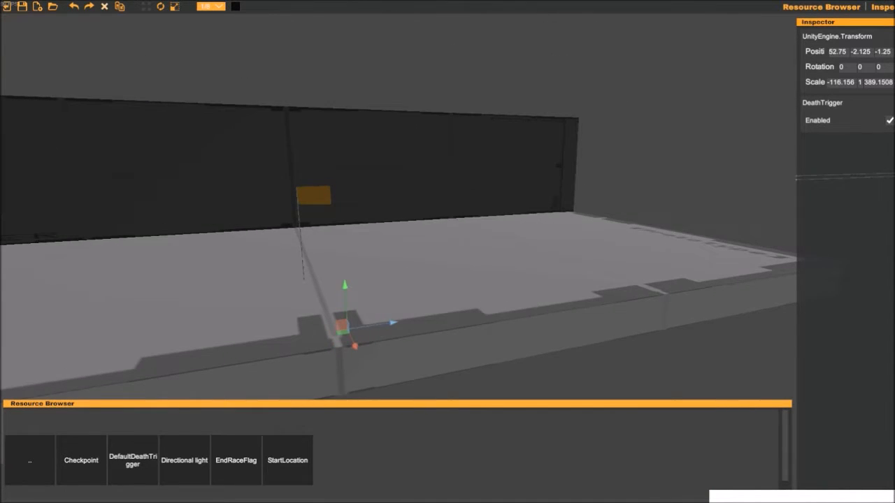
# - Examine the maze from the open end platform back to the start walkway and entrance
pyautogui.click(419, 245)
pyautogui.moveTo(577, 209)
pyautogui.mouseDown(button='right')
pyautogui.moveTo(569, 208)
pyautogui.moveTo(627, 219)
pyautogui.moveTo(541, 216)
pyautogui.moveTo(566, 254)
pyautogui.moveTo(648, 181)
pyautogui.moveTo(731, 223)
pyautogui.moveTo(792, 216)
pyautogui.mouseUp(button='right')
pyautogui.press('a')
pyautogui.press('s')
pyautogui.press('w')
pyautogui.press('s')
pyautogui.press('w')
pyautogui.press('w')
pyautogui.press('s')
pyautogui.press('a')
pyautogui.press('w')
pyautogui.press('w')
pyautogui.moveTo(574, 177)
pyautogui.mouseDown(button='right')
pyautogui.moveTo(705, 165)
pyautogui.moveTo(816, 172)
pyautogui.moveTo(845, 155)
pyautogui.moveTo(803, 140)
pyautogui.moveTo(565, 233)
pyautogui.moveTo(552, 183)
pyautogui.mouseUp(button='right')
pyautogui.press('a')
pyautogui.press('w')
pyautogui.press('d')
pyautogui.press('w')
pyautogui.press('s')
pyautogui.press('d')
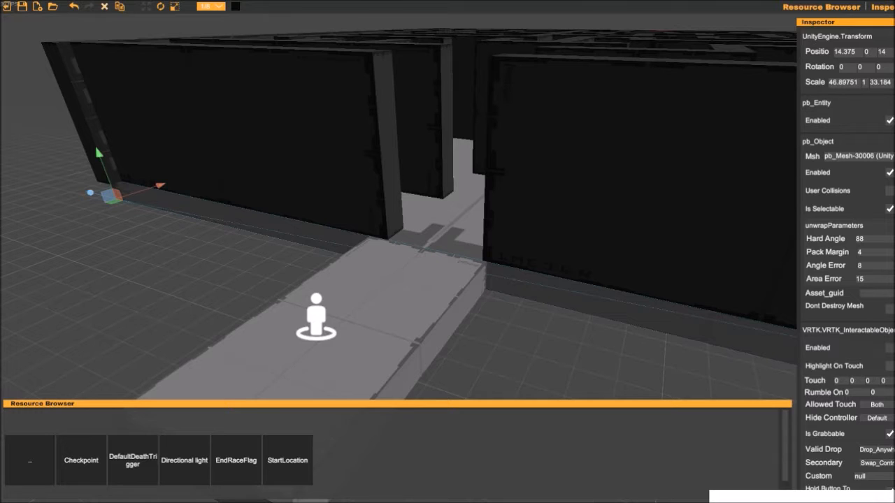
pyautogui.moveTo(399, 210); pyautogui.dragTo(407, 231, button='right')
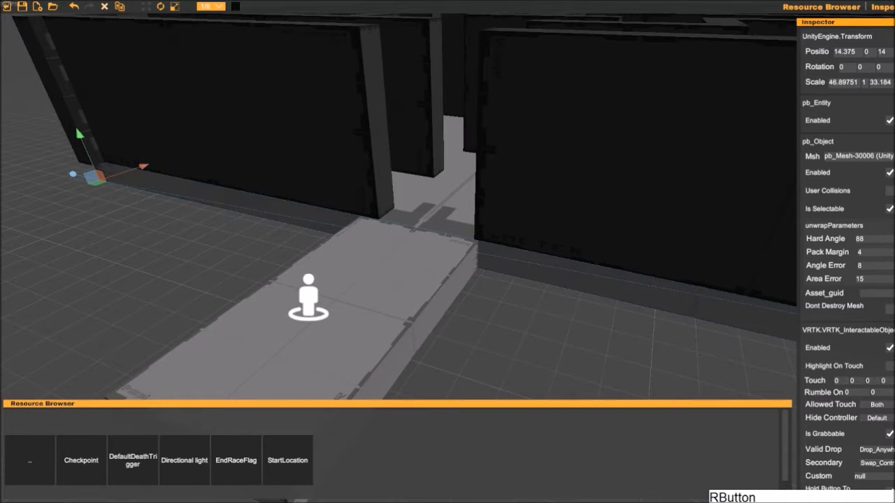
# - Try adding another DefaultDeathTrigger at 15, 0, -3.75 beside the start walkway and undo its placement
pyautogui.click(489, 314)
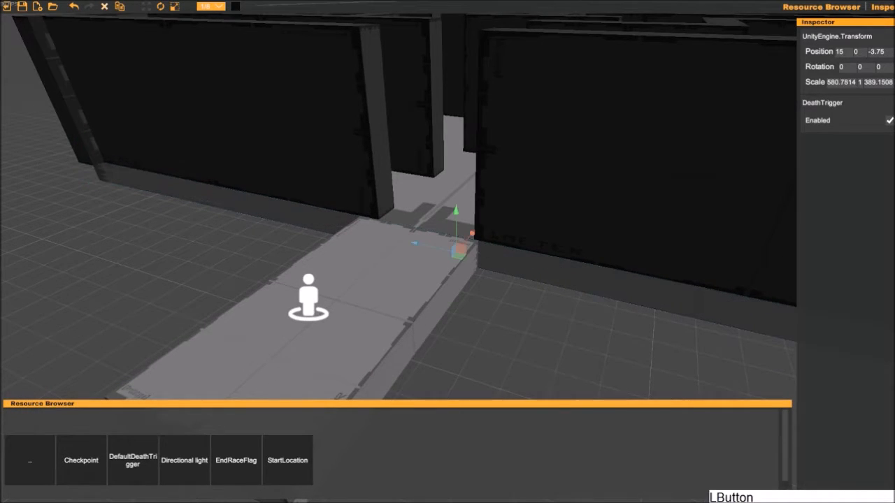
pyautogui.click(489, 315)
pyautogui.hotkey('ctrl', 'z')
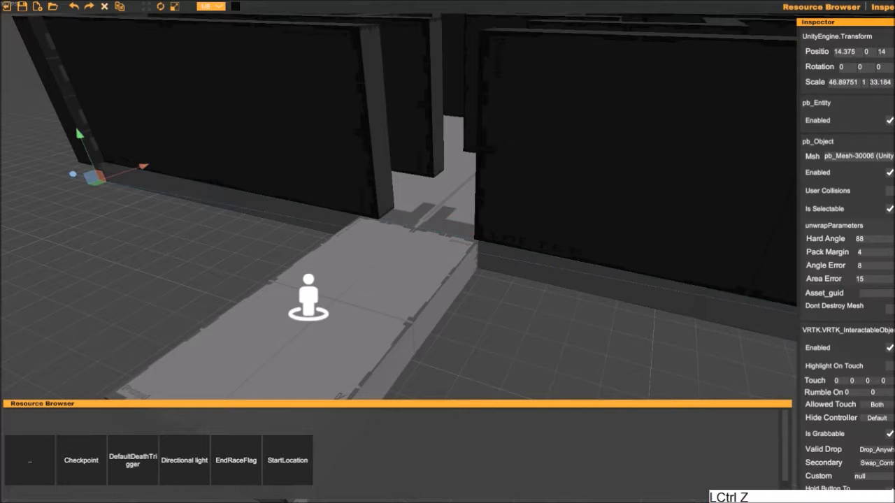
# - Examine the maze walls, floor and platforms from the side near ground level
pyautogui.moveTo(560, 322); pyautogui.dragTo(476, 280, button='middle')
pyautogui.scroll(-3, 475, 279)
pyautogui.moveTo(475, 280); pyautogui.dragTo(381, 236, button='right')
pyautogui.scroll(3, 483, 280)
pyautogui.click(454, 300)
pyautogui.press('d')
pyautogui.press('w')
pyautogui.press('s')
pyautogui.moveTo(617, 305); pyautogui.dragTo(771, 167)
pyautogui.moveTo(715, 361); pyautogui.dragTo(418, 166)
pyautogui.moveTo(424, 145); pyautogui.dragTo(429, 154)
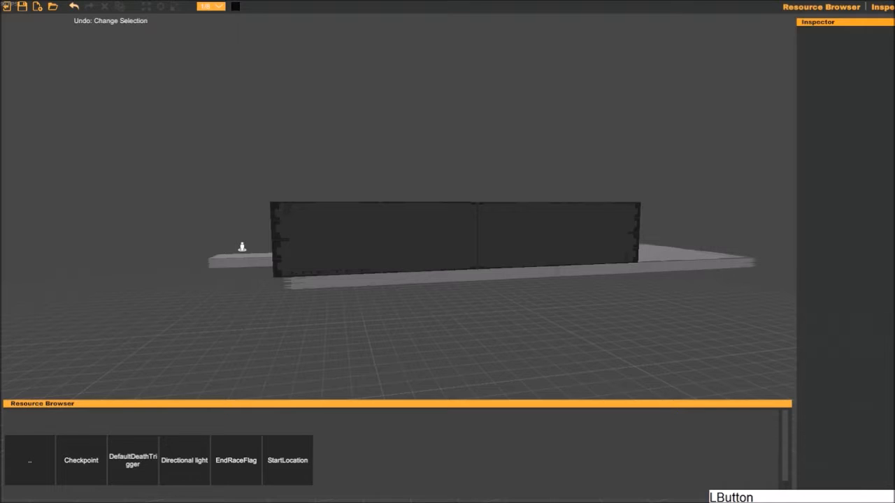
# - Undo the latest edits back through the death trigger's last scale change
pyautogui.click(74, 6)
pyautogui.click(74, 6)
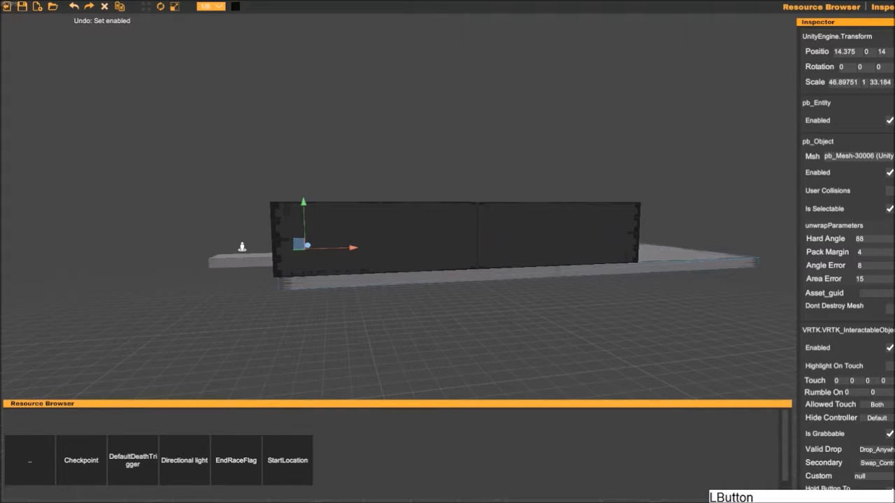
pyautogui.click(74, 6)
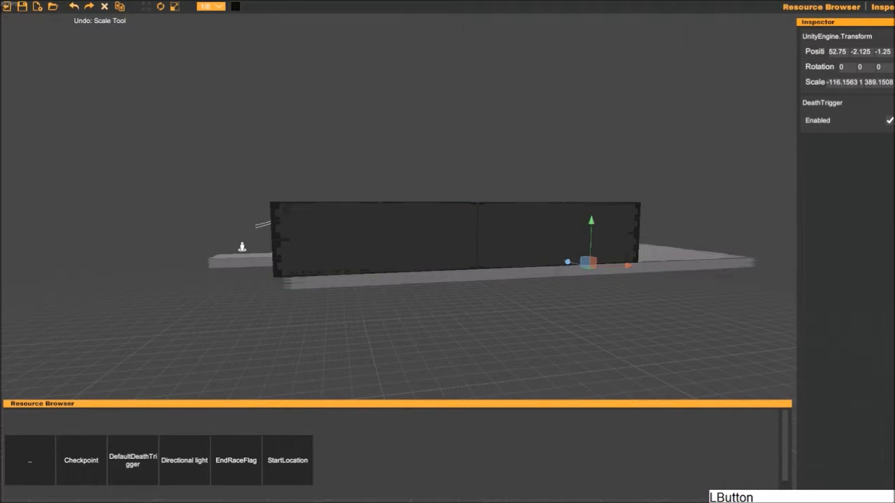
# - Delete the existing floor slab beneath the maze walls
pyautogui.click(273, 89)
pyautogui.press('a')
pyautogui.moveTo(273, 89); pyautogui.dragTo(282, 105, button='right')
pyautogui.press('w')
pyautogui.click(318, 132)
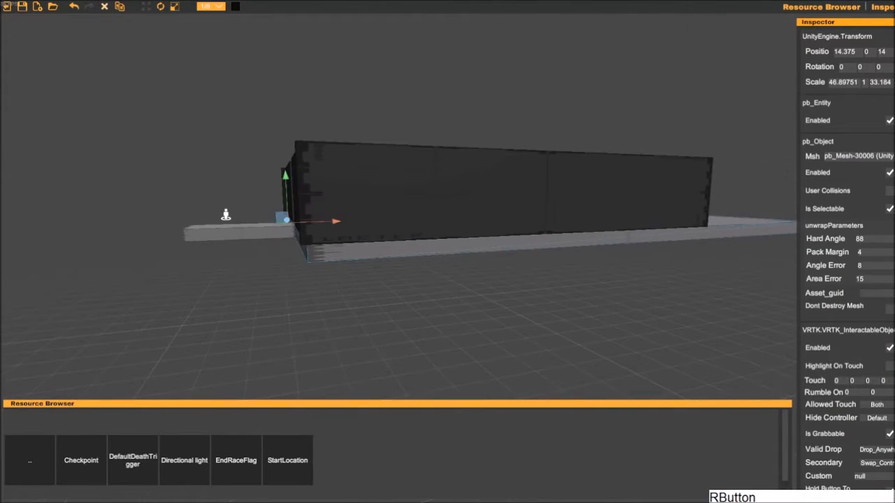
pyautogui.press('BackSpace')
# - Browse to the primitive shapes and add a cube for a new maze floor
pyautogui.moveTo(307, 175); pyautogui.dragTo(301, 217, button='right')
pyautogui.click(30, 460)
pyautogui.click(81, 460)
pyautogui.click(184, 460)
pyautogui.moveTo(413, 294); pyautogui.dragTo(420, 258, button='right')
pyautogui.moveTo(425, 258); pyautogui.dragTo(387, 270)
pyautogui.moveTo(387, 270); pyautogui.dragTo(447, 280, button='right')
# - Position the new cube at 14.125, 0, 13.75 and scale it to 38.5, 1, 33.04 as the maze floor
pyautogui.press('r')
pyautogui.moveTo(448, 300); pyautogui.dragTo(199, 300)
pyautogui.press('w')
pyautogui.moveTo(447, 300); pyautogui.dragTo(196, 293)
pyautogui.moveTo(195, 293); pyautogui.dragTo(238, 315, button='right')
pyautogui.moveTo(156, 196); pyautogui.dragTo(168, 196)
pyautogui.press('f')
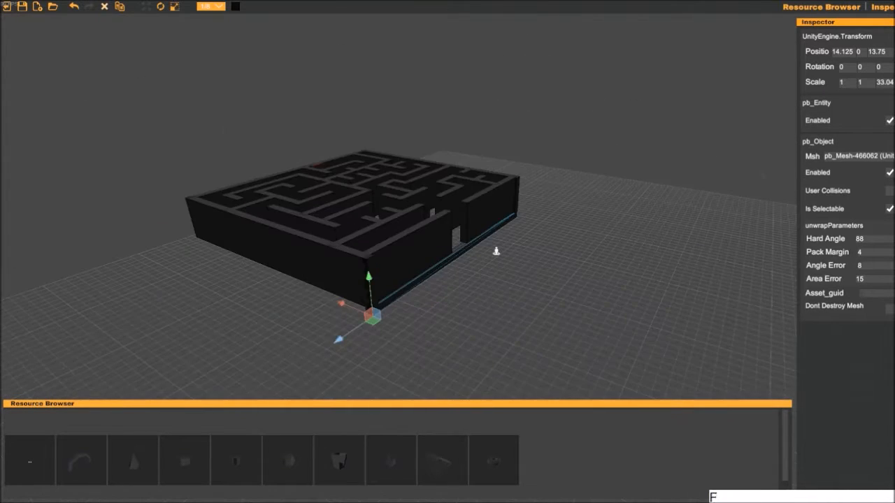
pyautogui.press('s')
pyautogui.moveTo(496, 251); pyautogui.dragTo(233, 163, button='right')
pyautogui.moveTo(234, 163); pyautogui.dragTo(224, 164)
# - Add another cube at 10.125, 0, 1.875 outside the entrance and stretch it into a walkway beneath the start location
pyautogui.click(185, 460)
pyautogui.moveTo(210, 335); pyautogui.dragTo(581, 208, button='right')
pyautogui.moveTo(581, 207); pyautogui.dragTo(597, 248)
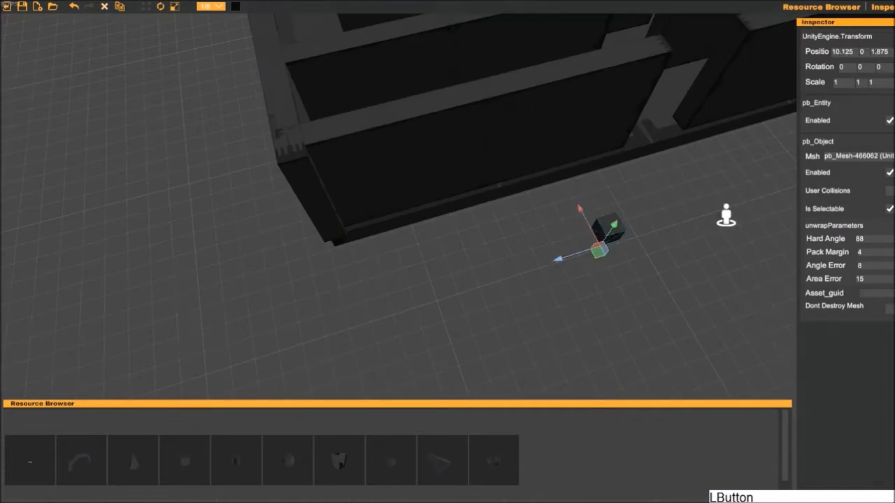
pyautogui.press('r')
pyautogui.moveTo(662, 290); pyautogui.dragTo(682, 203)
pyautogui.moveTo(612, 315); pyautogui.dragTo(531, 292)
pyautogui.press('w')
pyautogui.moveTo(613, 315); pyautogui.dragTo(519, 296)
pyautogui.moveTo(519, 296); pyautogui.dragTo(419, 219, button='middle')
pyautogui.moveTo(569, 268); pyautogui.dragTo(471, 206)
# - Look over the maze corridors from above, between the start walkway and the handhold wall
pyautogui.press('w')
pyautogui.moveTo(471, 206); pyautogui.dragTo(496, 201, button='right')
pyautogui.press('d')
pyautogui.press('w')
pyautogui.press('s')
pyautogui.press('w')
pyautogui.press('a')
pyautogui.press('s')
pyautogui.press('d')
pyautogui.press('w')
pyautogui.press('a')
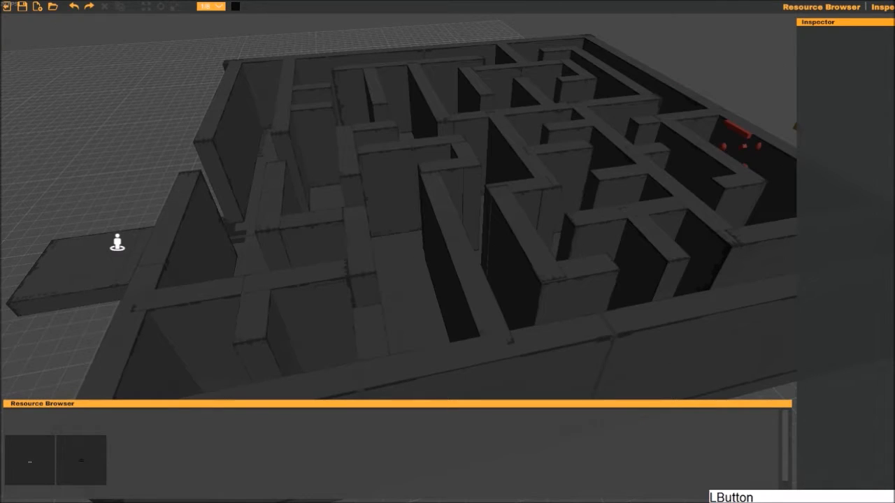
# - Add a collectible coin at 28.25, 5, -6.25 and move it toward the entrance to 17.375, 3.5, -6.25
pyautogui.click(81, 462)
pyautogui.moveTo(394, 296); pyautogui.dragTo(407, 291, button='right')
pyautogui.press('f')
pyautogui.press('s')
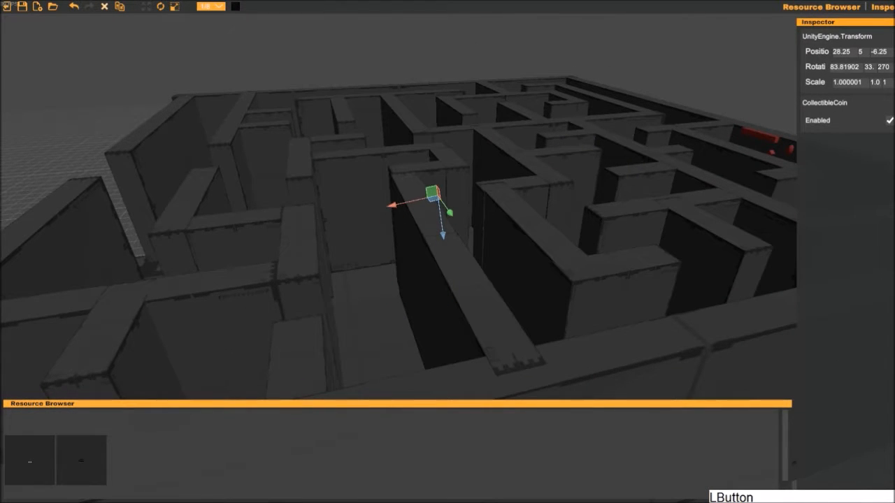
pyautogui.press('a')
pyautogui.moveTo(128, 279); pyautogui.dragTo(179, 293, button='right')
pyautogui.press('w')
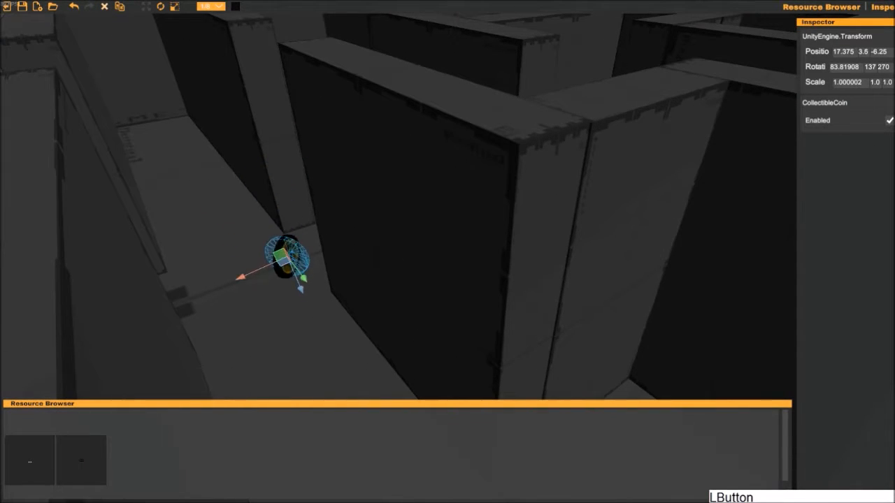
# - Lower the coin into the corridor just inside the maze entrance, at about 17, 1.75, -2.875
pyautogui.press('w')
pyautogui.press('a')
pyautogui.moveTo(184, 294); pyautogui.dragTo(427, 310, button='right')
pyautogui.press('s')
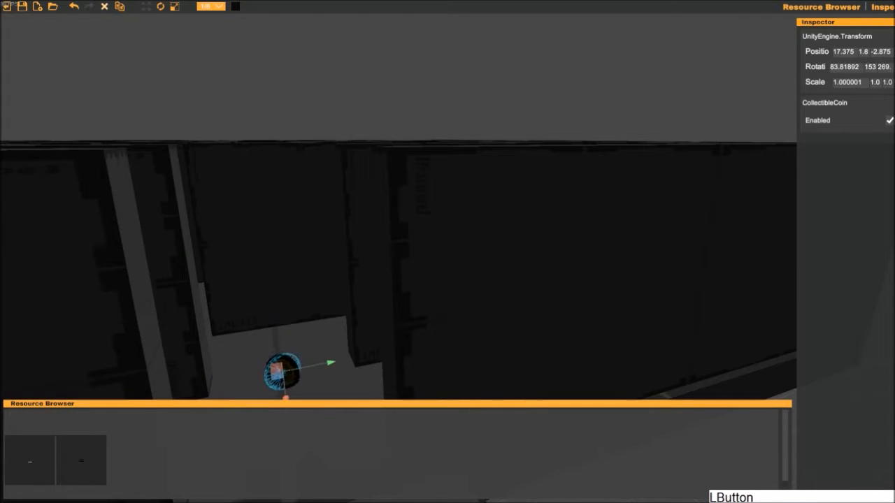
pyautogui.moveTo(336, 273); pyautogui.dragTo(321, 350, button='right')
pyautogui.press('a')
pyautogui.moveTo(332, 162); pyautogui.dragTo(294, 312, button='right')
pyautogui.press('w')
pyautogui.press('s')
pyautogui.press('a')
pyautogui.press('s')
pyautogui.press('s')
pyautogui.press('d')
pyautogui.press('w')
pyautogui.press('a')
pyautogui.press('d')
pyautogui.click(306, 302)
pyautogui.press('a')
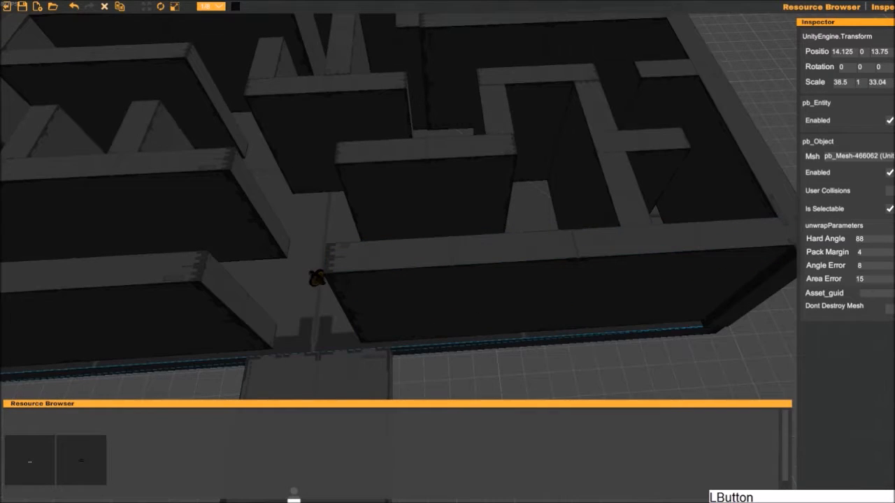
# - Duplicate the entrance coin, place the copy at 17, 1.75, -11.5 and slide it farther along the outer wall's corridor
pyautogui.click(317, 279)
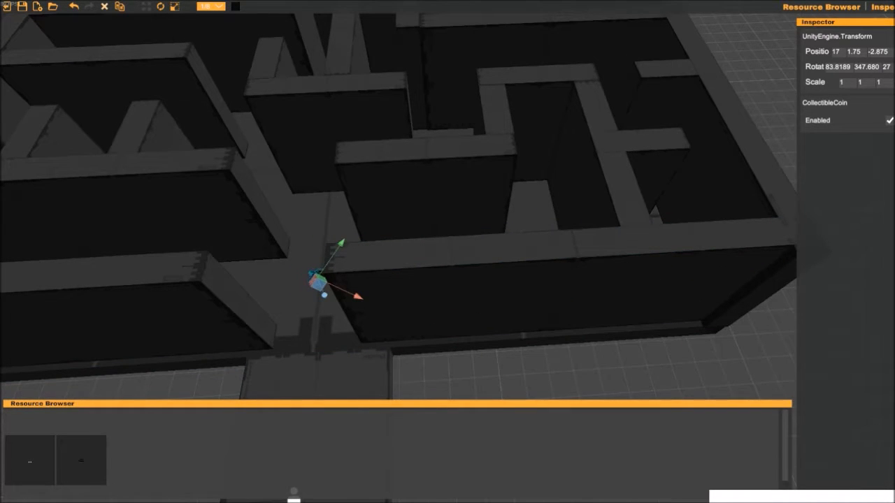
pyautogui.moveTo(316, 279); pyautogui.dragTo(319, 278, button='middle')
pyautogui.hotkey('ctrl', 'z')
pyautogui.hotkey('ctrl', 'z')
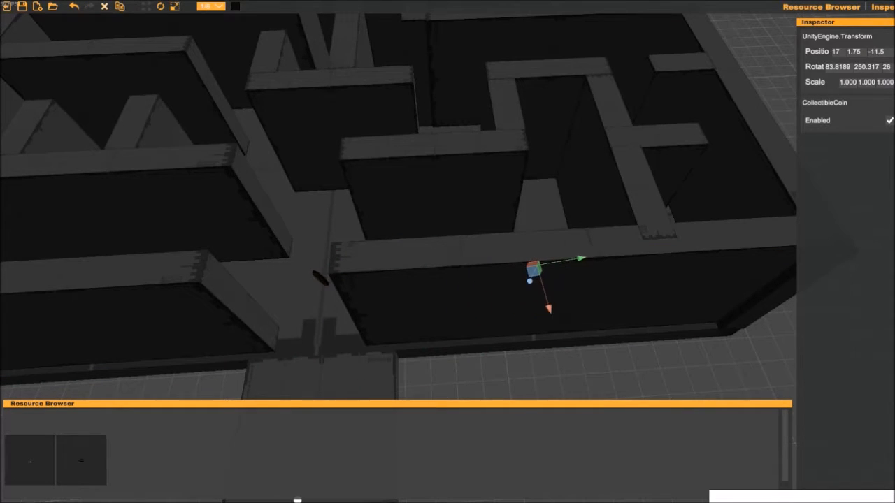
pyautogui.moveTo(537, 331); pyautogui.dragTo(531, 335, button='middle')
pyautogui.moveTo(514, 272); pyautogui.dragTo(635, 255, button='right')
pyautogui.click(615, 271)
# - Place another coin deeper in the maze, at about 34.5, 2.375, -11.87
pyautogui.press('s')
pyautogui.press('a')
pyautogui.press('d')
pyautogui.press('w')
pyautogui.press('a')
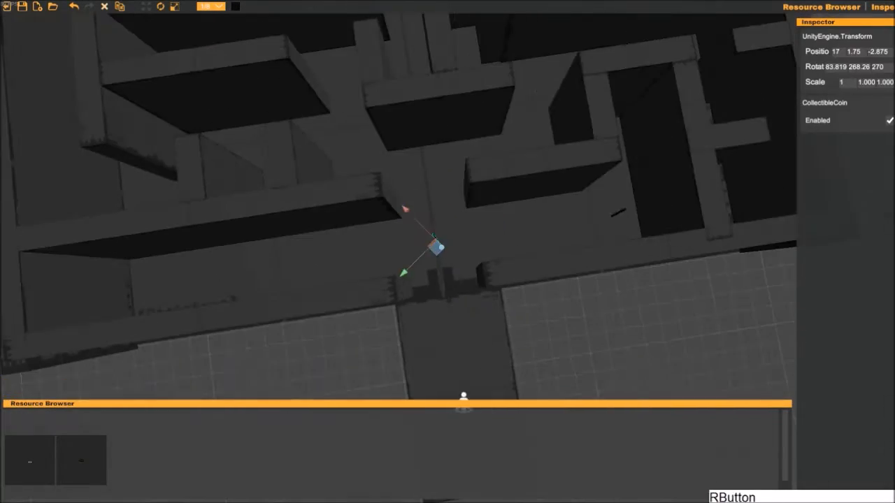
pyautogui.press('a')
pyautogui.press('s')
pyautogui.moveTo(490, 231); pyautogui.dragTo(355, 183, button='right')
pyautogui.moveTo(412, 227); pyautogui.dragTo(425, 218)
pyautogui.moveTo(425, 218); pyautogui.dragTo(497, 225, button='right')
pyautogui.hotkey('ctrl', 'z')
pyautogui.press('s')
pyautogui.press('a')
pyautogui.moveTo(497, 225); pyautogui.dragTo(461, 375, button='middle')
pyautogui.moveTo(462, 376); pyautogui.dragTo(447, 252, button='right')
pyautogui.moveTo(448, 251)
pyautogui.mouseDown()
pyautogui.moveTo(495, 237)
pyautogui.moveTo(424, 275)
pyautogui.moveTo(433, 230)
pyautogui.moveTo(442, 261)
pyautogui.mouseUp()
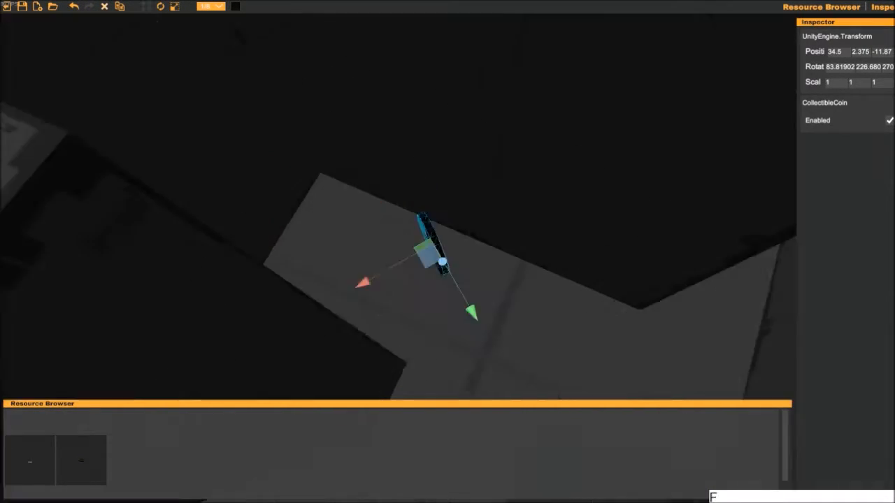
# - Move the selected coin through the maze to the wall with the red handholds
pyautogui.moveTo(423, 253); pyautogui.dragTo(400, 239, button='middle')
pyautogui.moveTo(401, 239); pyautogui.dragTo(529, 367, button='right')
pyautogui.press('s')
pyautogui.moveTo(400, 172); pyautogui.dragTo(268, 148)
pyautogui.moveTo(433, 238); pyautogui.dragTo(418, 150, button='right')
# - Duplicate the coin and space the copies vertically beside the red handholds, with one at 44.5, 2.875, -7.875
pyautogui.hotkey('ctrl', 'd')
pyautogui.moveTo(433, 135); pyautogui.dragTo(427, 261)
pyautogui.moveTo(427, 262); pyautogui.dragTo(253, 270, button='right')
pyautogui.press('s')
pyautogui.press('d')
pyautogui.press('w')
pyautogui.press('a')
pyautogui.hotkey('ctrl', 'd')
pyautogui.moveTo(310, 232); pyautogui.dragTo(319, 280)
pyautogui.moveTo(417, 352); pyautogui.dragTo(492, 111, button='middle')
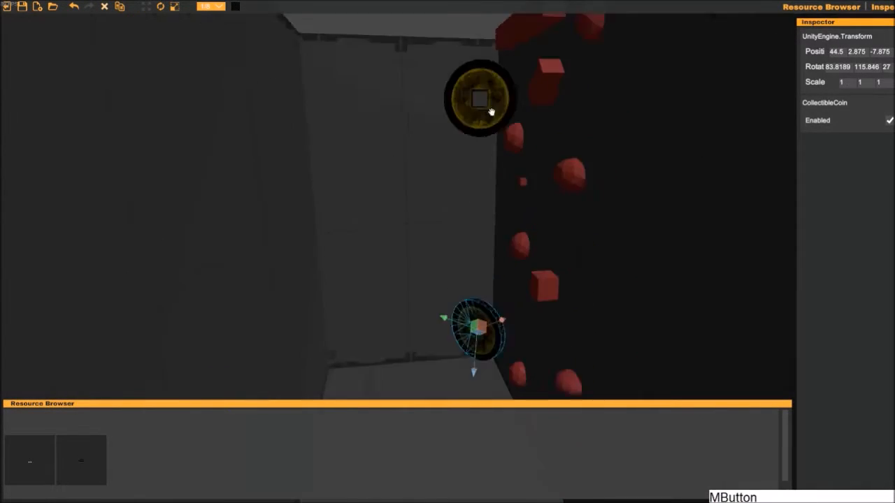
# - Save the scene as Coin Maze in the RunVR folder and exit the editor to the main menu
pyautogui.click(22, 7)
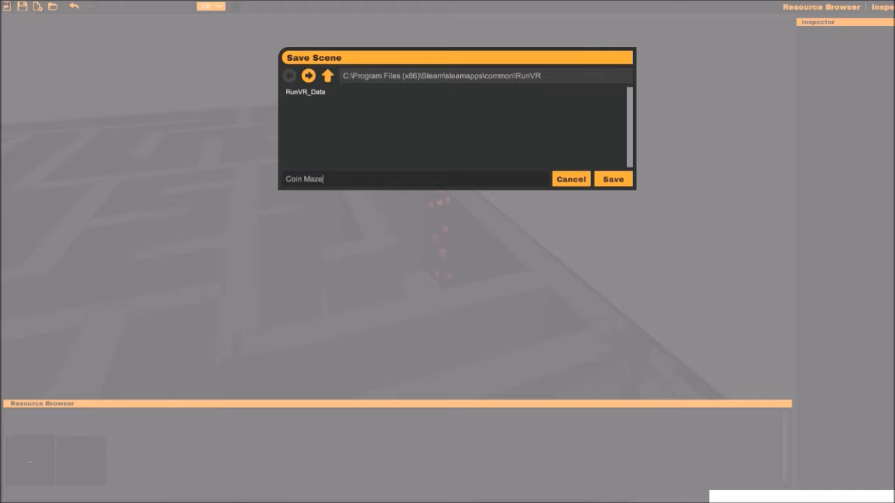
pyautogui.click(613, 180)
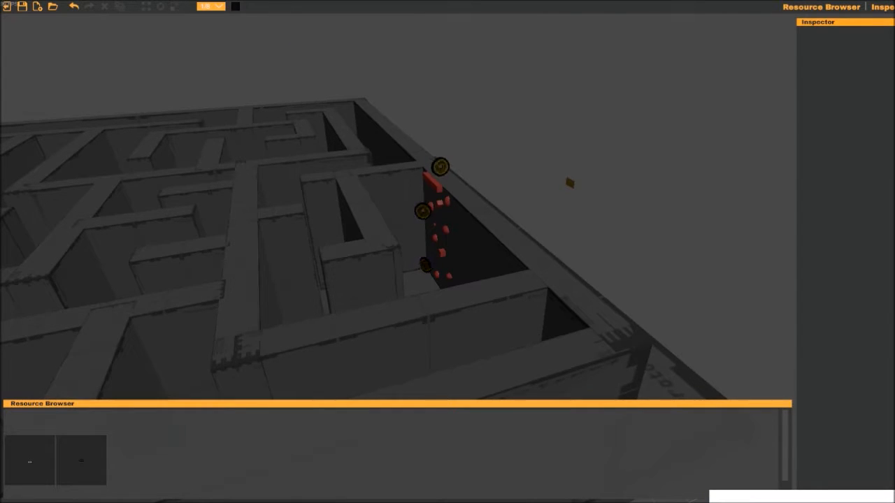
pyautogui.click(6, 7)
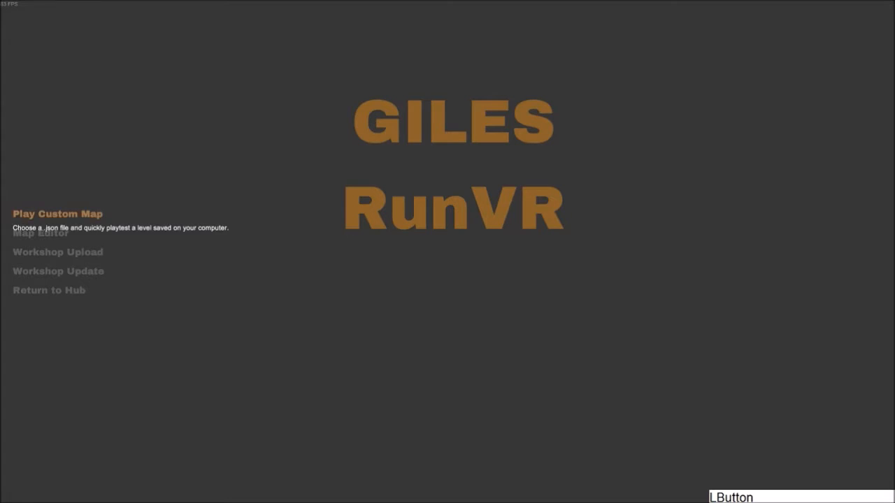
# - Load Coin Maze.json from the Coin Maze folder as a custom map and playtest it
pyautogui.click(58, 214)
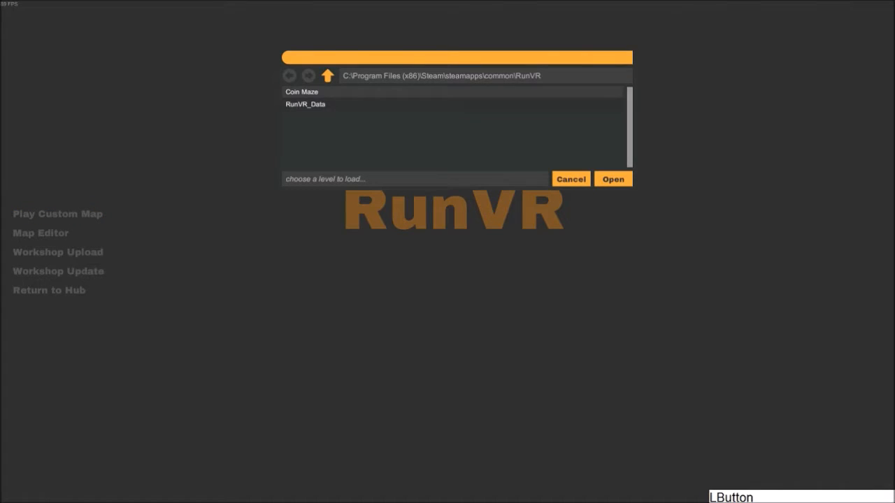
pyautogui.click(570, 179)
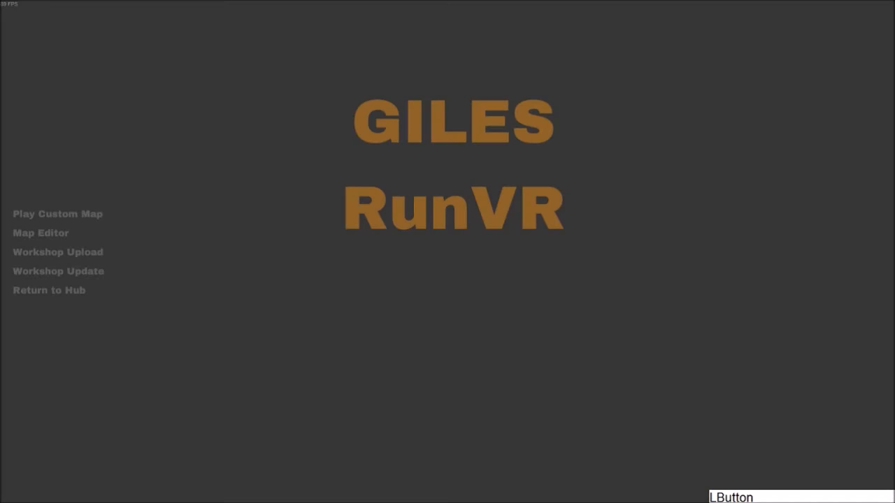
pyautogui.click(57, 214)
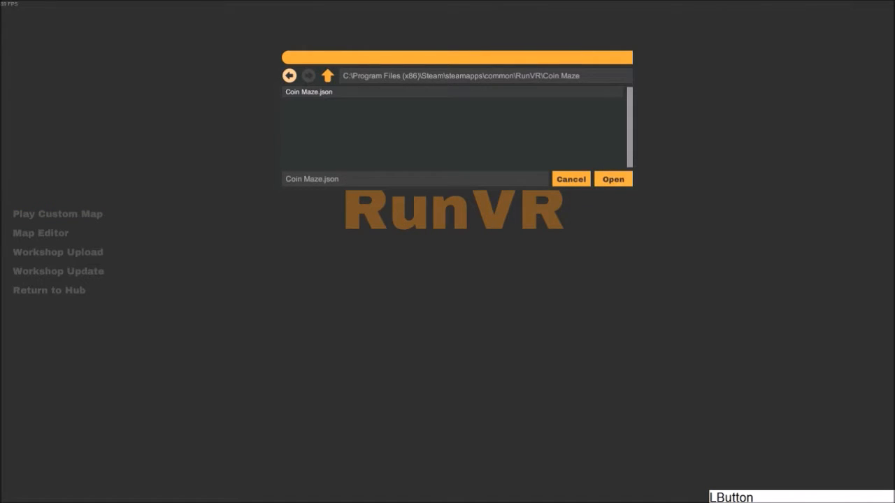
pyautogui.click(613, 179)
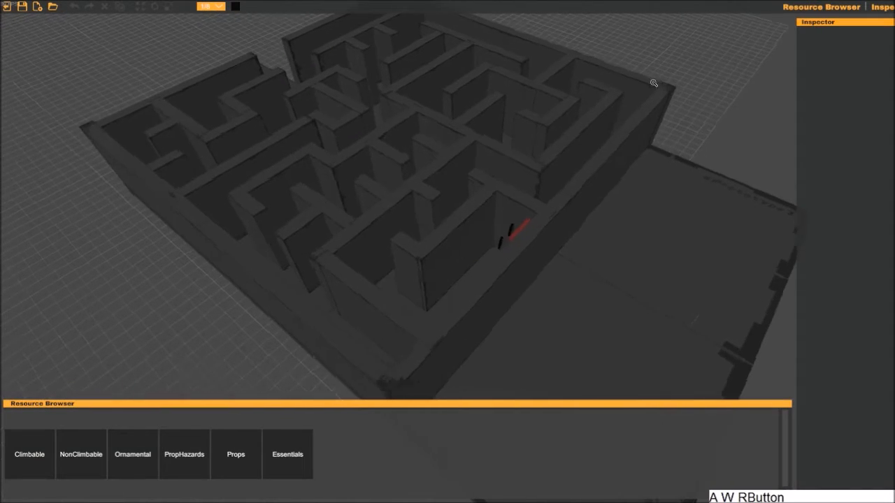
pyautogui.moveTo(653, 84); pyautogui.dragTo(622, 90, button='right')
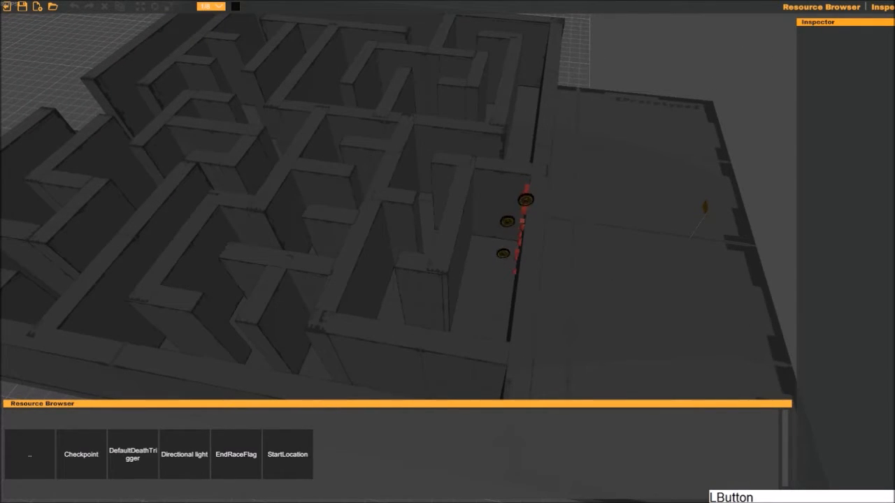
# - Add a Directional light at 41.5, 0, -6 to illuminate the whole maze
pyautogui.click(184, 454)
pyautogui.moveTo(318, 352); pyautogui.dragTo(419, 355, button='right')
pyautogui.press('a')
pyautogui.press('s')
pyautogui.press('s')
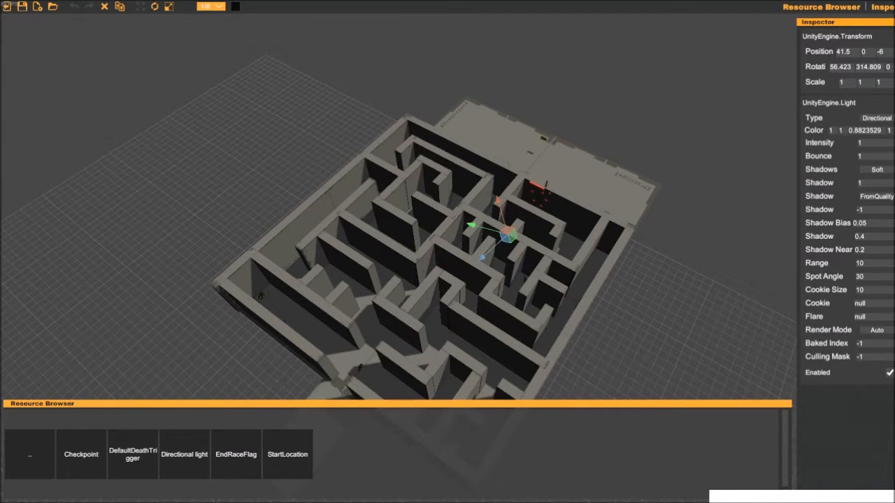
# - Save the relit scene as Coin Maze in the RunVR folder and exit the editor to the main menu
pyautogui.moveTo(606, 322); pyautogui.dragTo(616, 311, button='middle')
pyautogui.moveTo(617, 311); pyautogui.dragTo(667, 274, button='right')
pyautogui.press('w')
pyautogui.press('a')
pyautogui.click(667, 273)
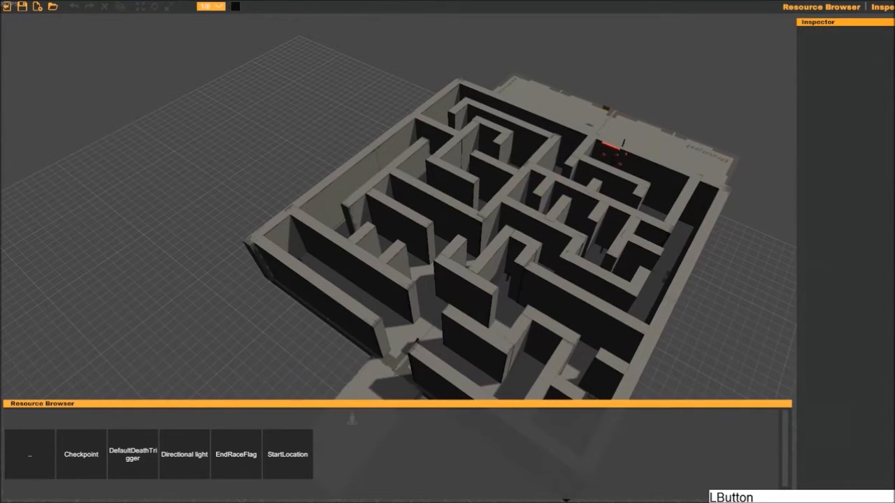
pyautogui.click(22, 6)
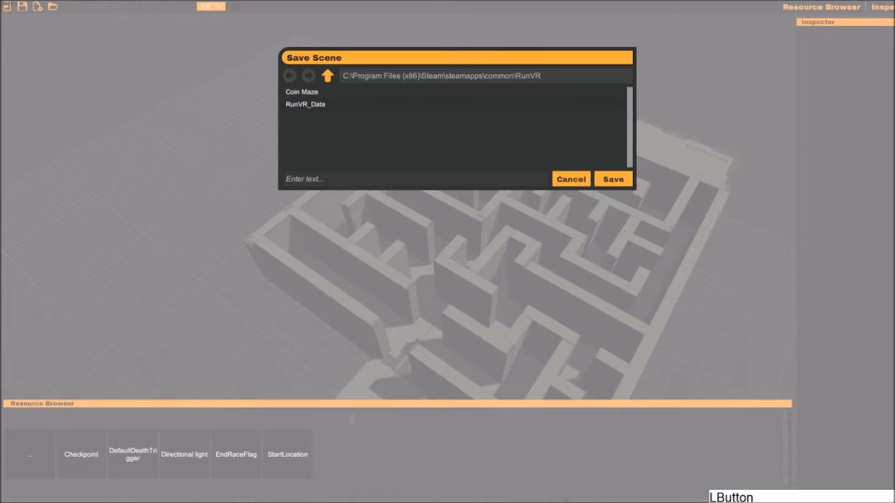
pyautogui.click(300, 179)
pyautogui.write('Coin Maz')
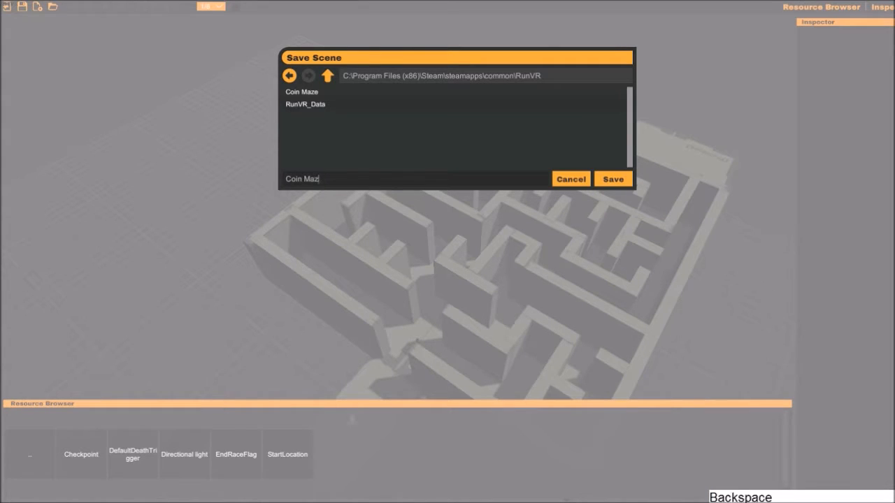
pyautogui.write('e')
pyautogui.click(613, 179)
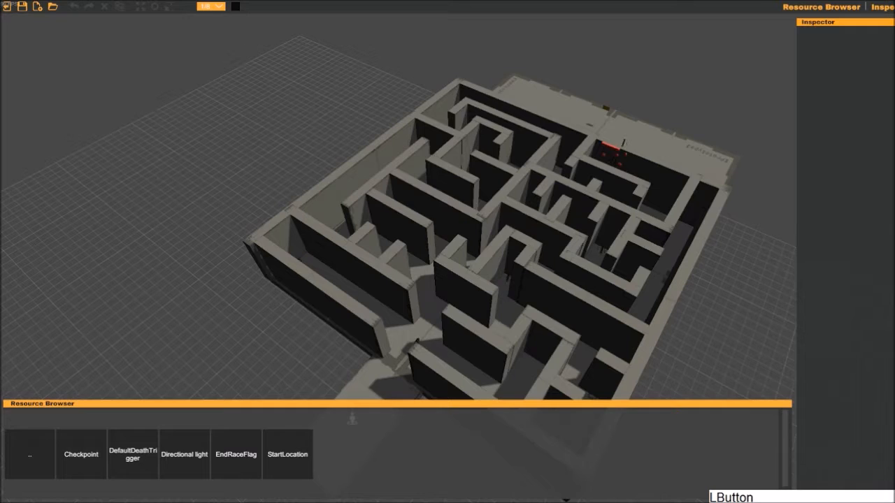
pyautogui.click(7, 7)
# - Load the Coin Maze custom map from its folder and playtest the new lighting
pyautogui.click(57, 214)
pyautogui.doubleClick(302, 93)
pyautogui.click(302, 92)
pyautogui.click(613, 179)
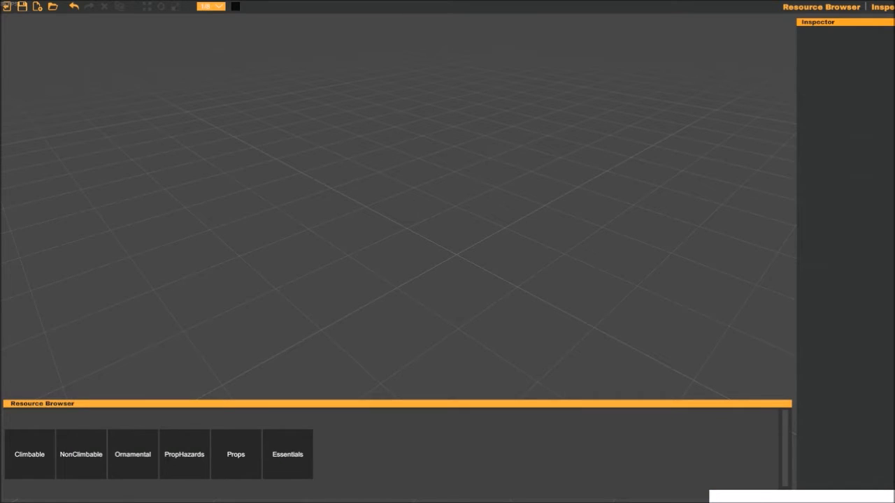
# - Open the saved Coin Maze level in the map editor for further lighting work
pyautogui.click(53, 6)
pyautogui.doubleClick(300, 92)
pyautogui.click(613, 179)
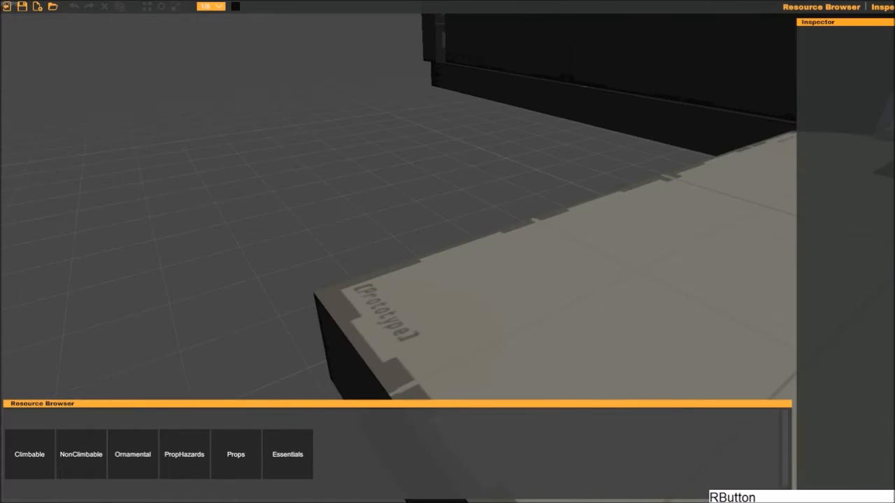
# - Add another Directional light and move it outside the maze's front corner at 12.5, 6.3, 16.25
pyautogui.press('s')
pyautogui.press('d')
pyautogui.moveTo(594, 218); pyautogui.dragTo(545, 244, button='right')
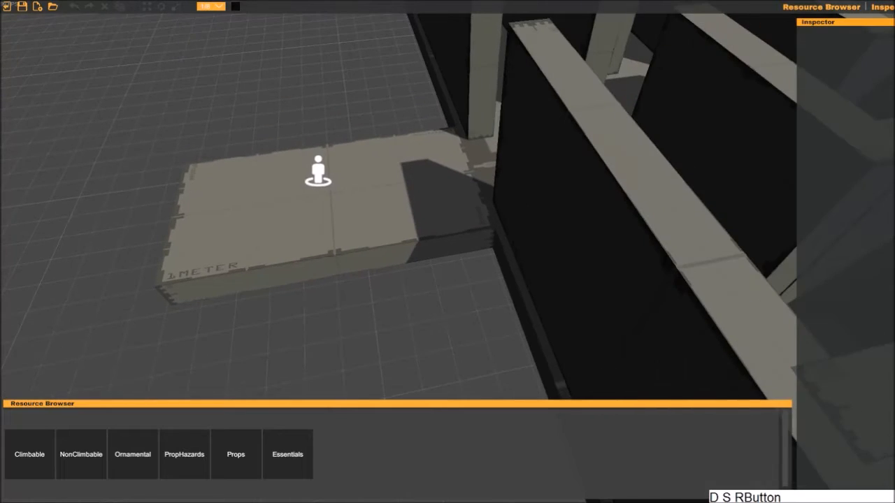
pyautogui.click(288, 454)
pyautogui.moveTo(322, 336); pyautogui.dragTo(420, 276, button='right')
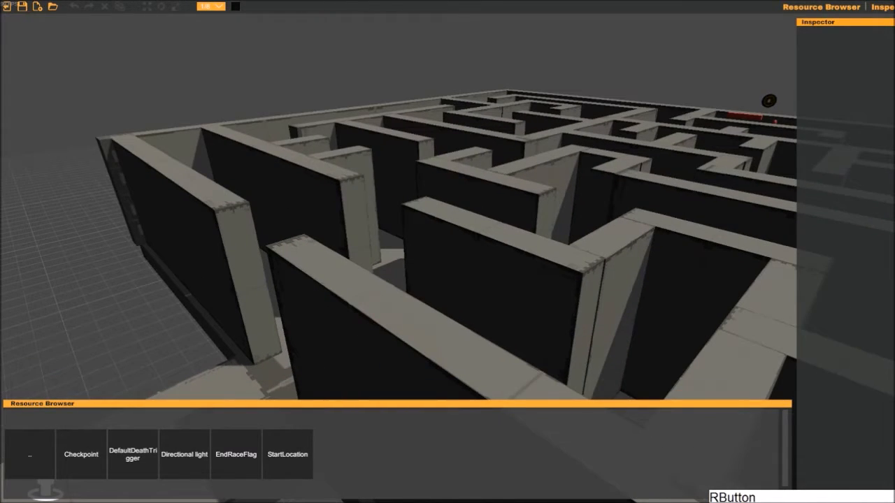
pyautogui.click(185, 454)
pyautogui.press('s')
pyautogui.press('d')
pyautogui.moveTo(360, 342); pyautogui.dragTo(395, 308, button='right')
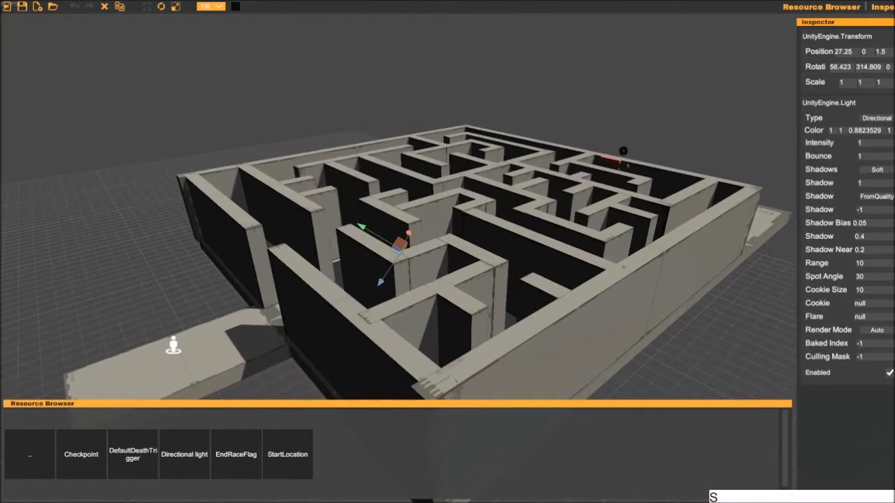
pyautogui.moveTo(399, 244)
pyautogui.mouseDown()
pyautogui.moveTo(301, 222)
pyautogui.moveTo(248, 167)
pyautogui.moveTo(222, 202)
pyautogui.moveTo(188, 302)
pyautogui.moveTo(114, 201)
pyautogui.moveTo(147, 174)
pyautogui.mouseUp()
# - Reset the new directional light's rotation to 0, 0, 0
pyautogui.press('s')
pyautogui.press('a')
pyautogui.moveTo(148, 178); pyautogui.dragTo(222, 219, button='right')
pyautogui.press('w')
pyautogui.press('a')
pyautogui.press('e')
pyautogui.click(841, 68)
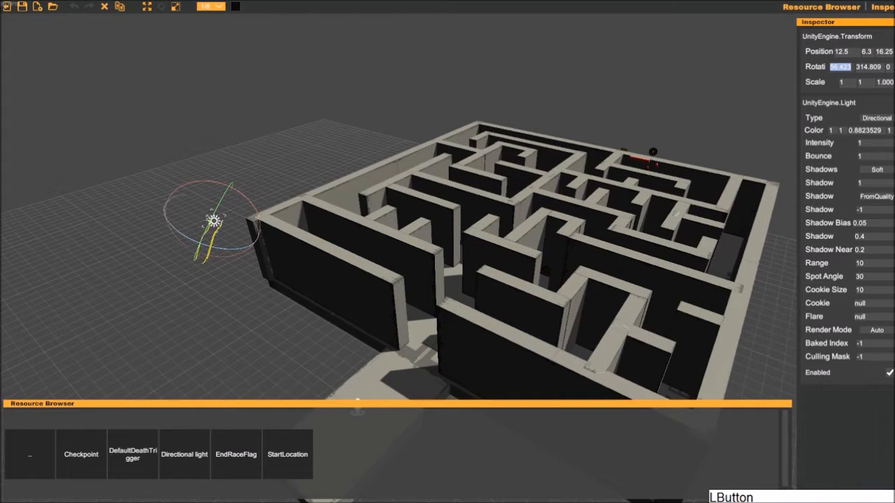
pyautogui.write('0')
pyautogui.press('Return')
# - Rotate the new directional light to 90, 0, 0 so it points straight down
pyautogui.moveTo(547, 272); pyautogui.dragTo(573, 213, button='right')
pyautogui.press('w')
pyautogui.press('d')
pyautogui.press('a')
pyautogui.moveTo(573, 213); pyautogui.dragTo(581, 206, button='middle')
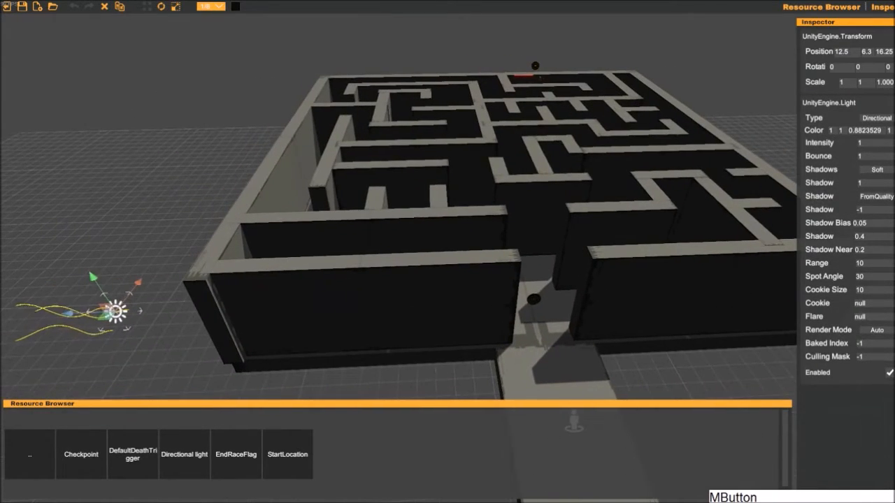
pyautogui.press('e')
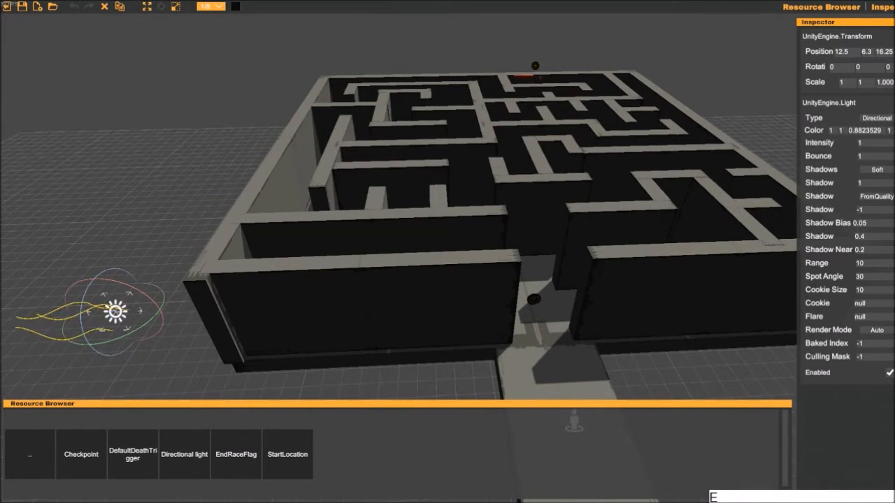
pyautogui.moveTo(149, 299); pyautogui.dragTo(166, 332)
pyautogui.moveTo(171, 288); pyautogui.dragTo(181, 320, button='right')
pyautogui.moveTo(180, 320); pyautogui.dragTo(264, 334, button='middle')
pyautogui.moveTo(263, 334); pyautogui.dragTo(346, 297, button='right')
pyautogui.moveTo(346, 297); pyautogui.dragTo(461, 228, button='middle')
pyautogui.moveTo(461, 227); pyautogui.dragTo(402, 214, button='right')
pyautogui.press('a')
pyautogui.moveTo(503, 181); pyautogui.dragTo(542, 190, button='middle')
pyautogui.moveTo(315, 189); pyautogui.dragTo(343, 192)
pyautogui.moveTo(410, 245); pyautogui.dragTo(449, 267, button='middle')
pyautogui.moveTo(449, 267)
pyautogui.mouseDown(button='right')
pyautogui.moveTo(460, 257)
pyautogui.moveTo(458, 229)
pyautogui.moveTo(438, 266)
pyautogui.mouseUp(button='right')
pyautogui.press('a')
pyautogui.press('d')
pyautogui.press('a')
pyautogui.press('s')
pyautogui.press('w')
pyautogui.press('e')
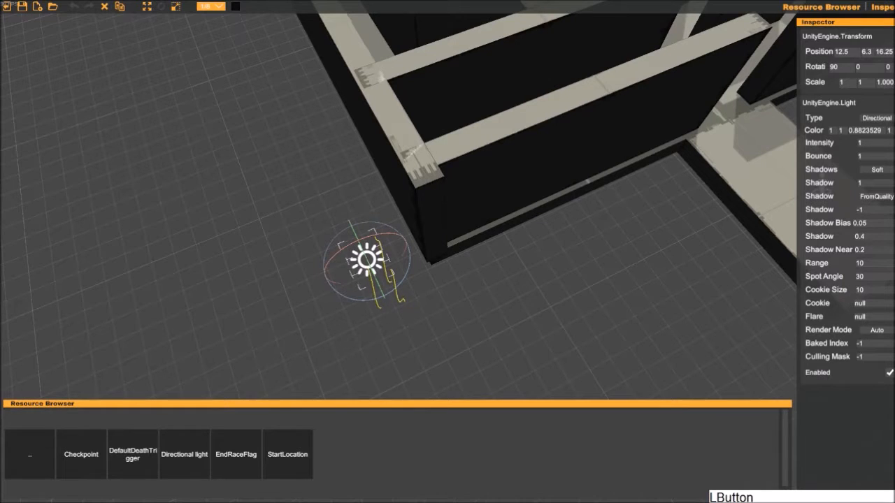
# - Rotate the new directional light to 60, 90, 90 and set its Intensity to 0.5
pyautogui.moveTo(372, 273); pyautogui.dragTo(384, 295)
pyautogui.press('a')
pyautogui.moveTo(386, 293); pyautogui.dragTo(401, 251, button='right')
pyautogui.press('d')
pyautogui.press('d')
pyautogui.press('s')
pyautogui.click(867, 143)
pyautogui.write('0.5')
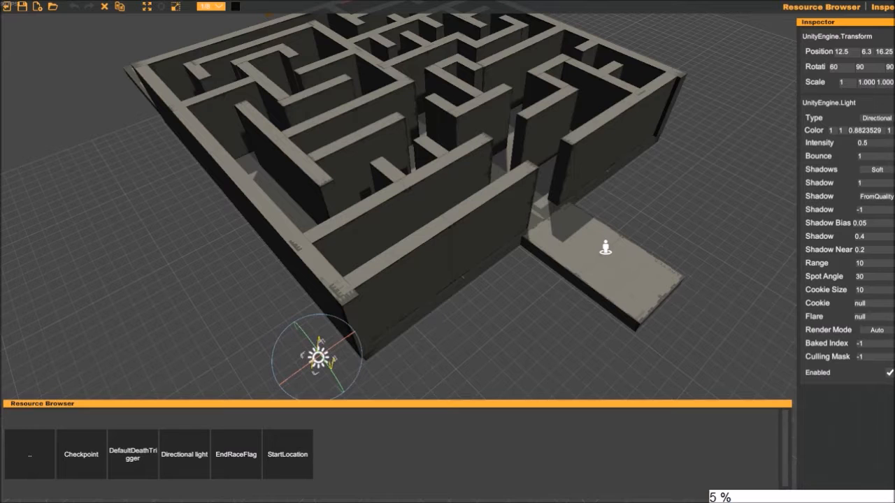
# - Try a Bounce value of 2 on the directional light and restore it to 1
pyautogui.click(867, 156)
pyautogui.write('2')
pyautogui.press('Return')
pyautogui.click(867, 156)
pyautogui.write('1')
# - Examine the lighting and shadows on the maze walls and floor from several angles
pyautogui.moveTo(622, 168); pyautogui.dragTo(600, 113, button='right')
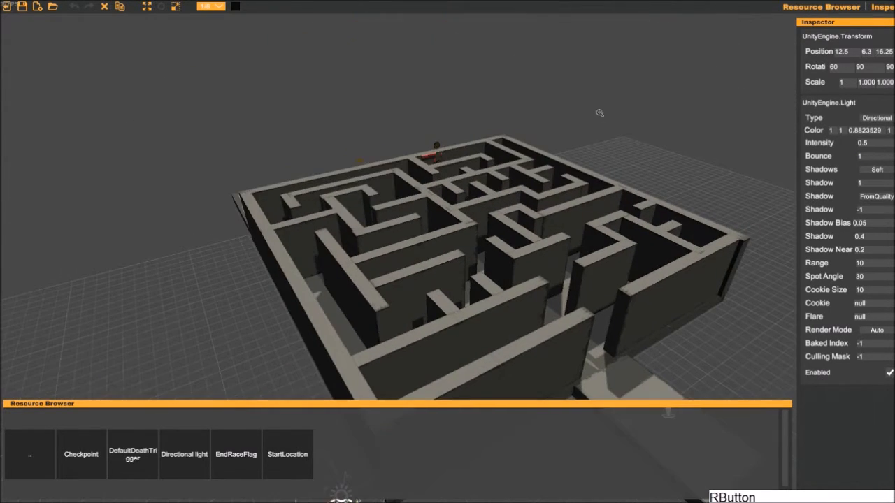
pyautogui.moveTo(600, 113); pyautogui.dragTo(585, 104, button='middle')
pyautogui.press('s')
pyautogui.press('d')
pyautogui.moveTo(585, 105); pyautogui.dragTo(476, 165, button='right')
pyautogui.keyDown('alt'); pyautogui.moveTo(477, 165); pyautogui.dragTo(378, 166); pyautogui.keyUp('alt')
pyautogui.press('w')
pyautogui.moveTo(436, 68); pyautogui.dragTo(702, 338)
pyautogui.click(723, 315)
pyautogui.moveTo(514, 316); pyautogui.dragTo(483, 319, button='middle')
pyautogui.press('d')
pyautogui.moveTo(483, 320); pyautogui.dragTo(282, 298, button='right')
pyautogui.press('w')
pyautogui.press('d')
pyautogui.press('w')
pyautogui.press('a')
pyautogui.press('s')
pyautogui.press('a')
pyautogui.press('d')
pyautogui.press('a')
# - Select the new directional light outside the maze corner and set its Render Mode to ForceVertex
pyautogui.click(283, 297)
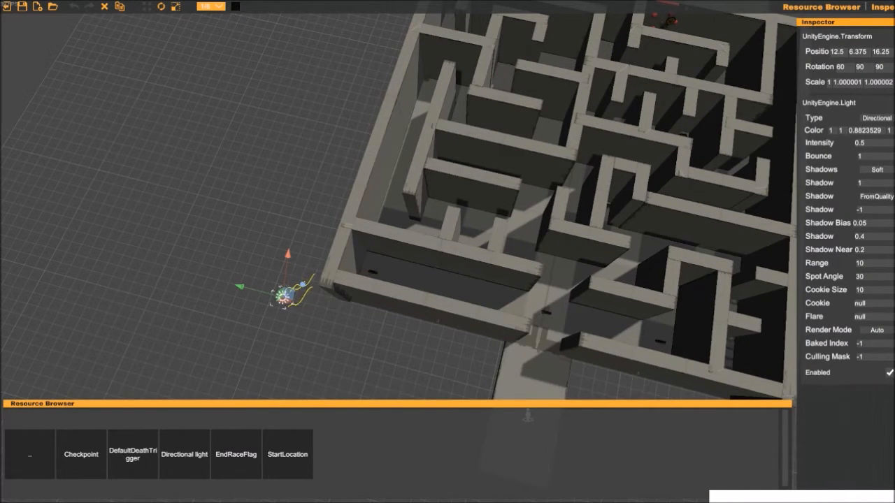
pyautogui.click(876, 329)
pyautogui.click(876, 330)
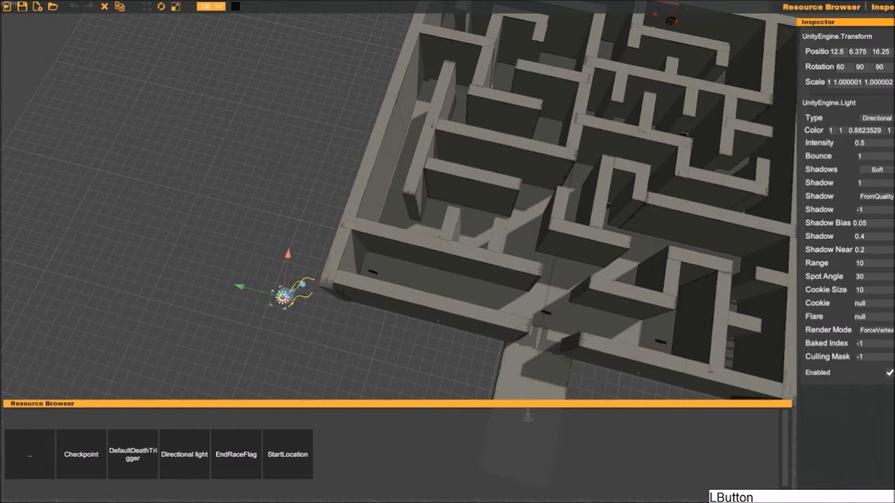
pyautogui.click(876, 330)
pyautogui.click(877, 330)
pyautogui.click(876, 330)
pyautogui.click(876, 330)
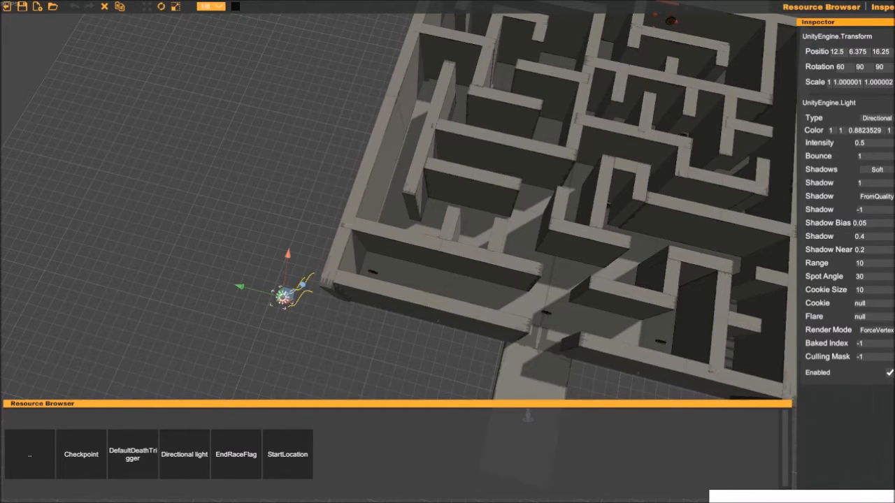
# - Save the scene with both directional lights as Coin Maze and exit the editor to the main menu
pyautogui.moveTo(137, 225); pyautogui.dragTo(160, 219, button='middle')
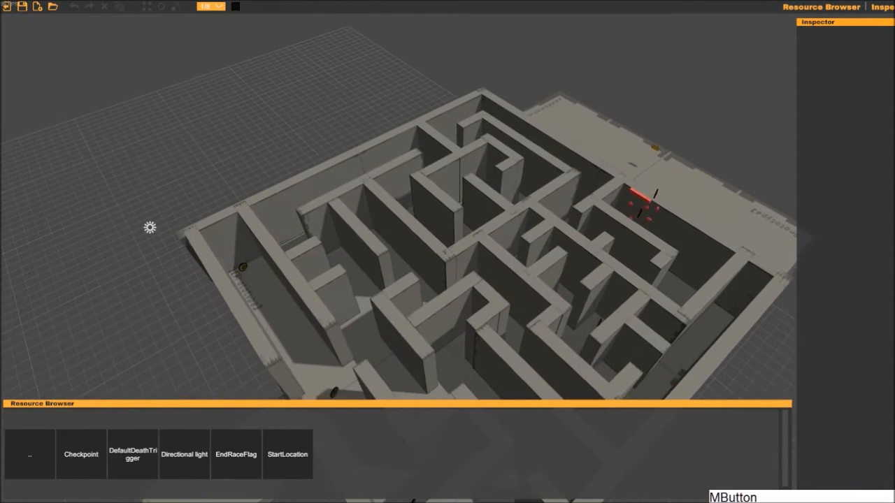
pyautogui.scroll(-2, 175, 229)
pyautogui.press('a')
pyautogui.moveTo(160, 220); pyautogui.dragTo(294, 162, button='right')
pyautogui.press('w')
pyautogui.press('s')
pyautogui.press('s')
pyautogui.click(293, 162)
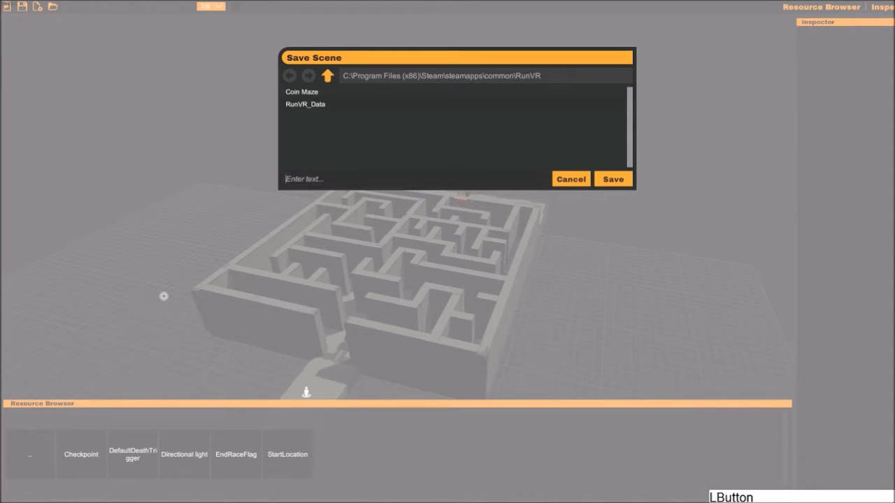
pyautogui.write('Coin Maze')
pyautogui.click(613, 178)
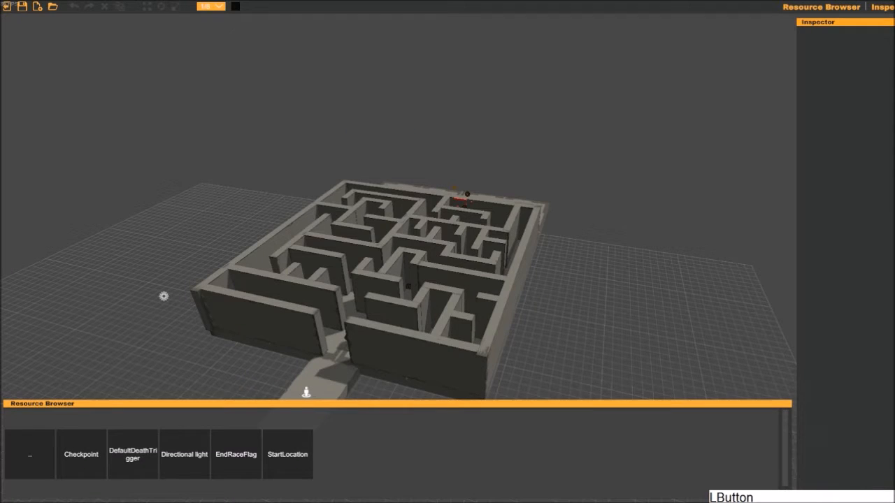
pyautogui.click(7, 7)
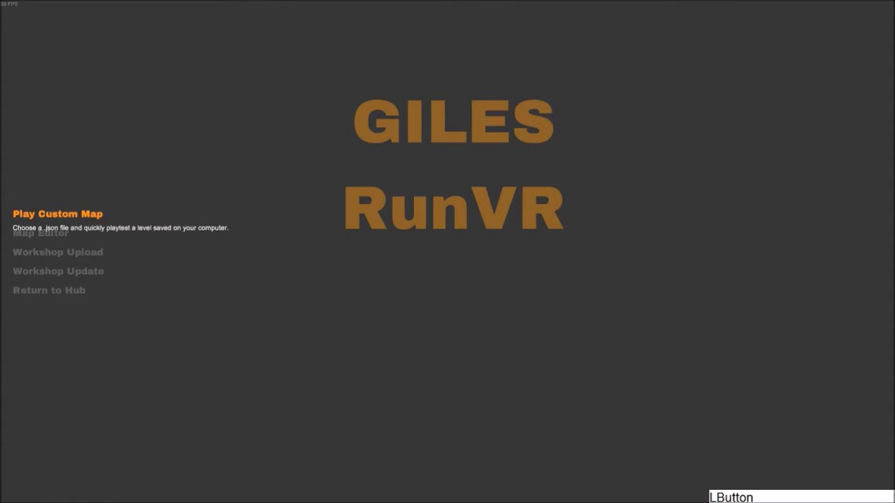
# - Load Coin Maze.json from the Coin Maze folder as a custom map and playtest the two-light setup
pyautogui.click(57, 214)
pyautogui.click(571, 179)
pyautogui.click(58, 214)
pyautogui.doubleClick(302, 92)
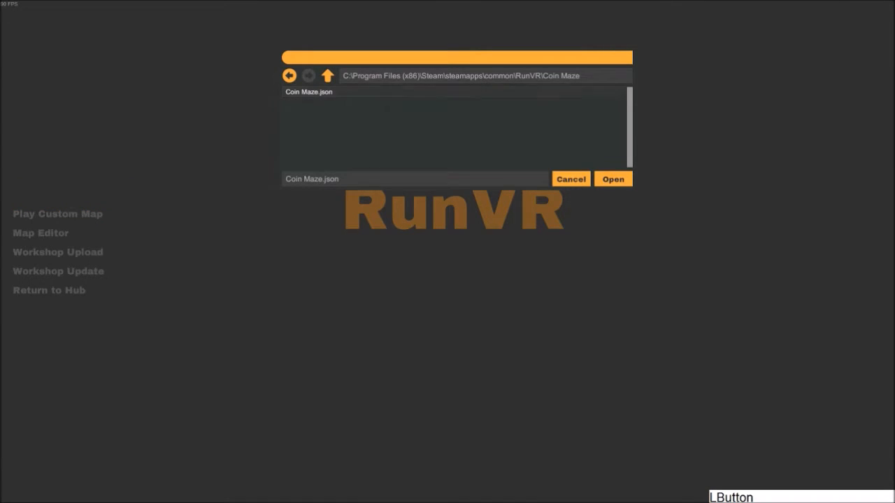
pyautogui.click(613, 179)
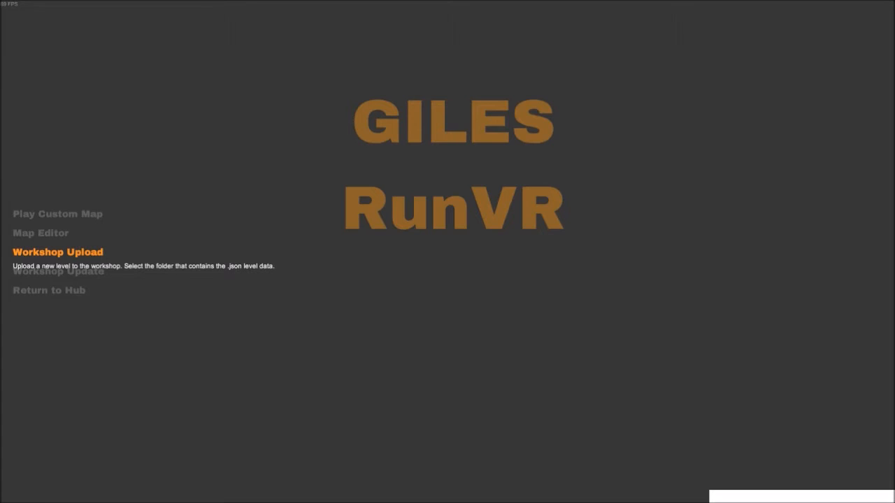
# - Start a workshop upload with the Coin Maze folder and title the item Coin Maze
pyautogui.click(57, 252)
pyautogui.doubleClick(301, 92)
pyautogui.click(327, 75)
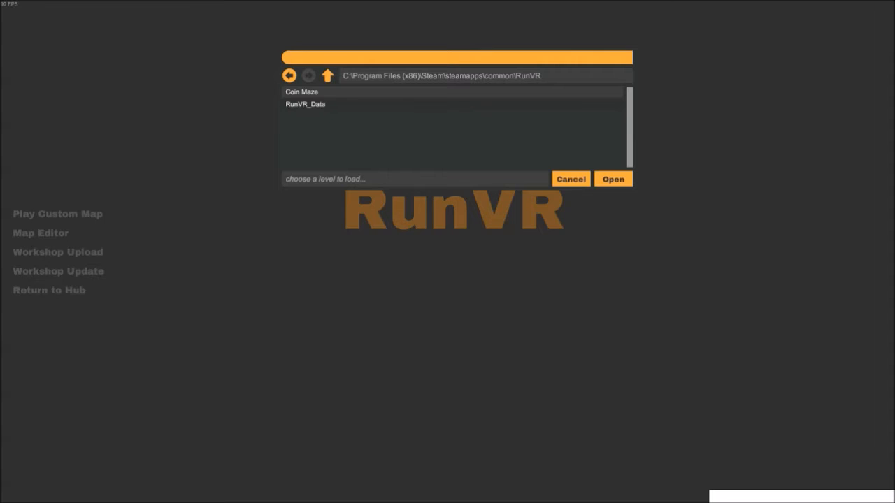
pyautogui.doubleClick(302, 92)
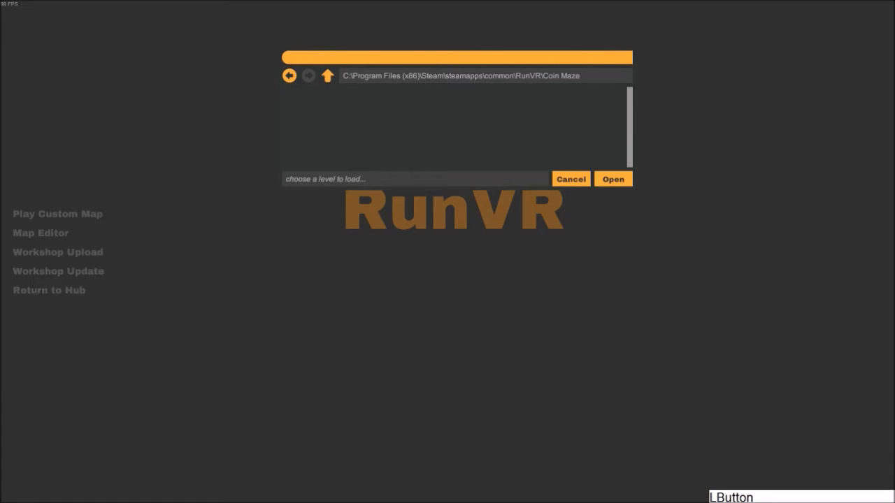
pyautogui.click(613, 179)
pyautogui.click(378, 193)
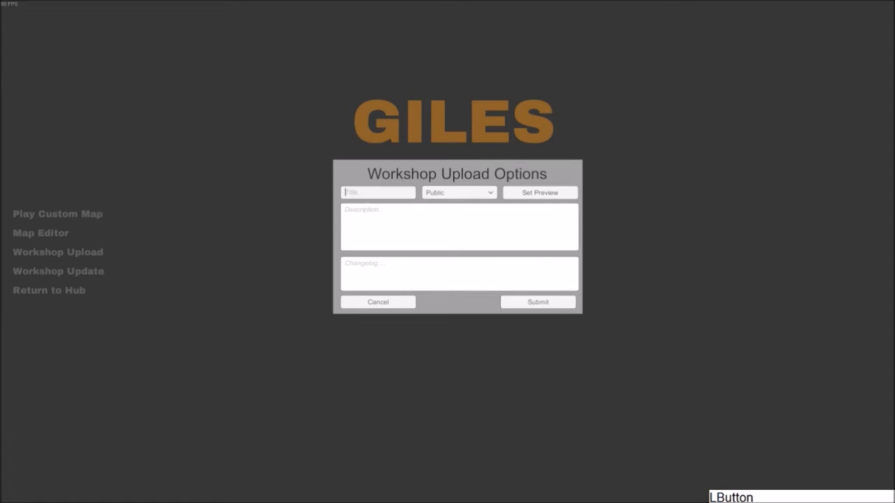
pyautogui.write('Coin Maze')
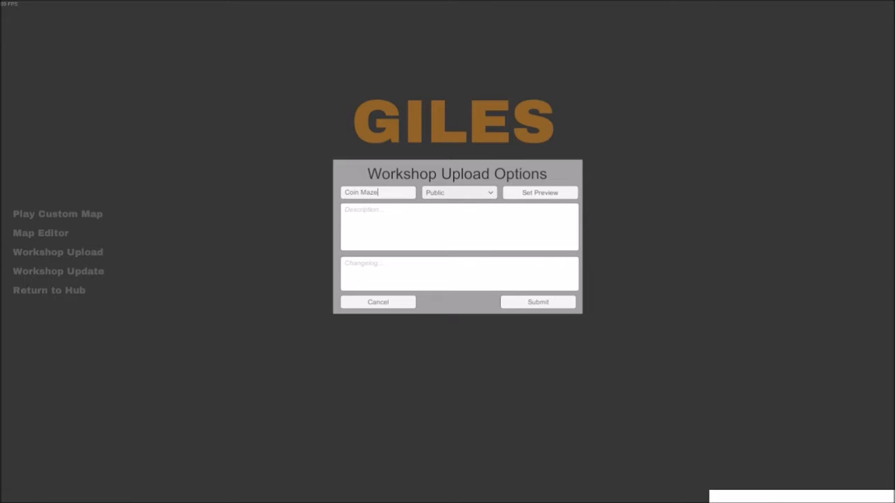
# - Try the Friends Only and Private visibility options and return the workshop item to Public
pyautogui.click(458, 192)
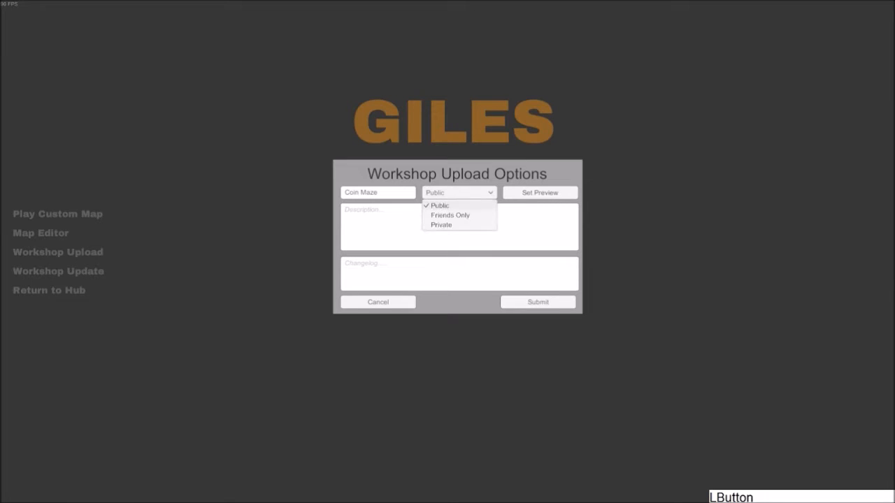
pyautogui.click(450, 216)
pyautogui.click(459, 193)
pyautogui.click(441, 225)
pyautogui.click(459, 193)
pyautogui.click(440, 206)
pyautogui.click(458, 193)
pyautogui.click(441, 225)
pyautogui.click(459, 193)
pyautogui.click(440, 206)
pyautogui.click(447, 223)
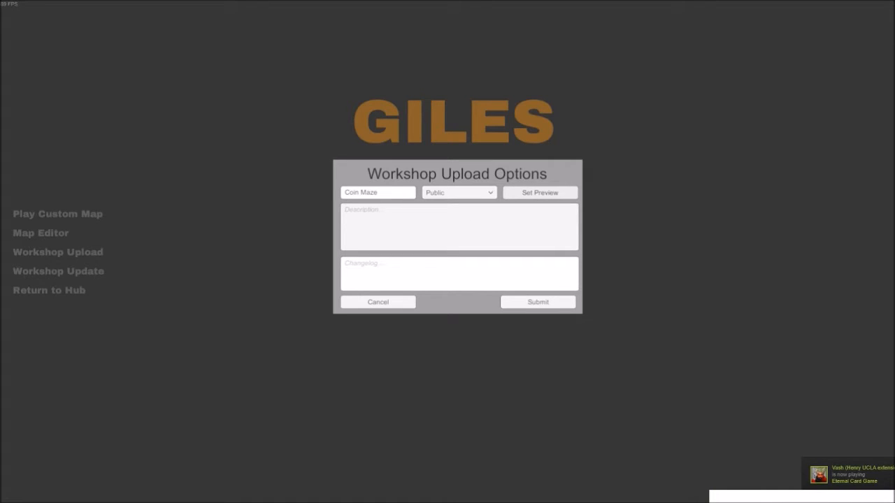
# - Set CoinMazePreview.png from the RunVR folder as the workshop item's preview image
pyautogui.click(540, 193)
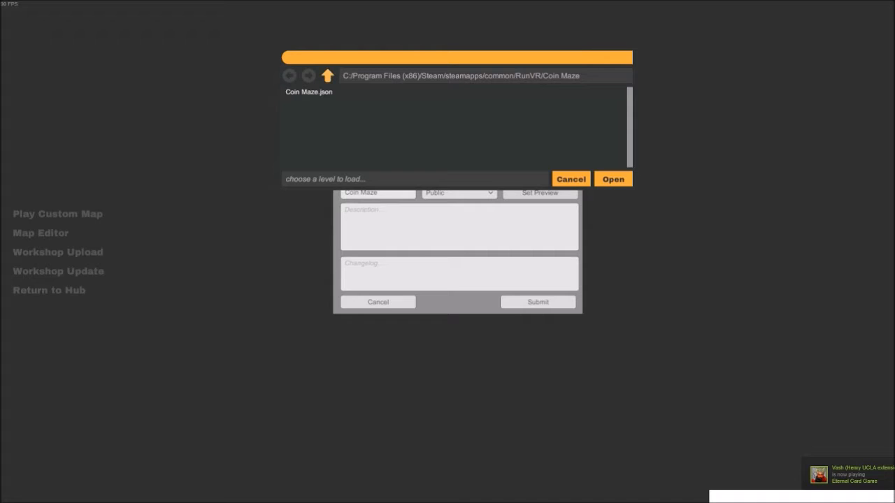
pyautogui.click(327, 76)
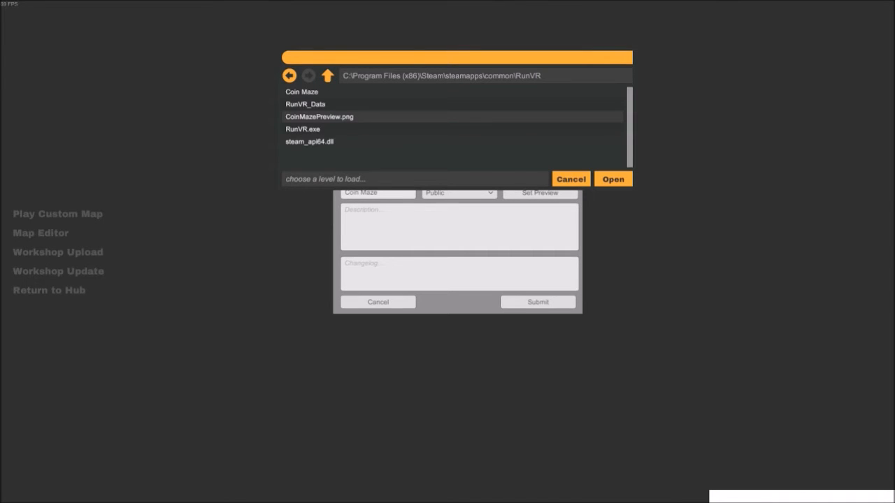
pyautogui.click(319, 117)
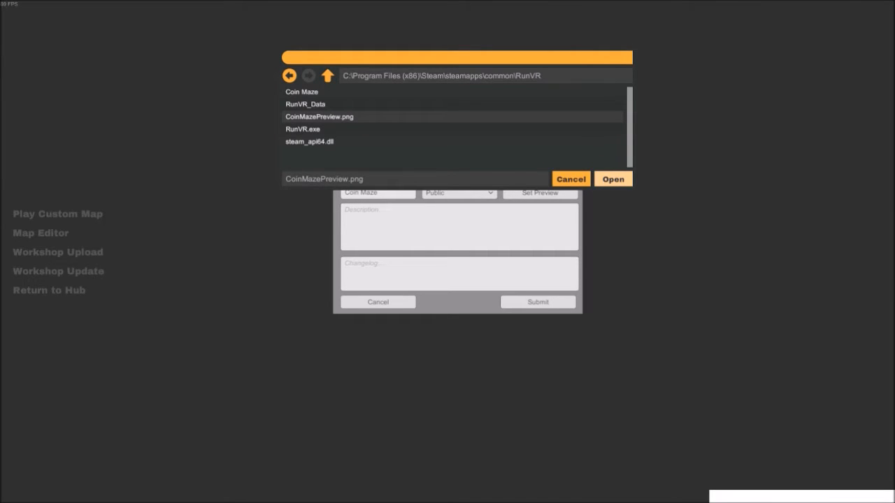
pyautogui.click(613, 179)
# - Describe the level as "A more advanced maze for you to get lost in!", enter changelog "Adding initial level to workshop." and submit
pyautogui.click(459, 228)
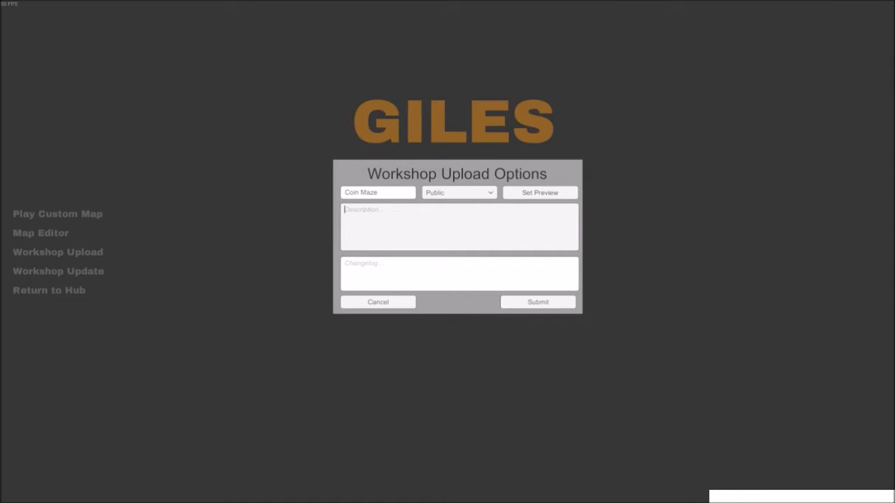
pyautogui.write('A more advanced maze for you to get lost in!')
pyautogui.click(459, 274)
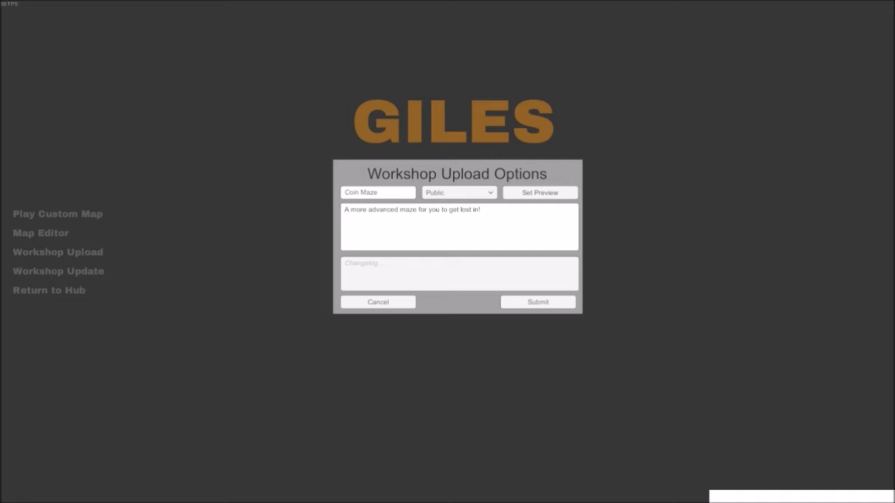
pyautogui.write('Adding initial level to workshop.')
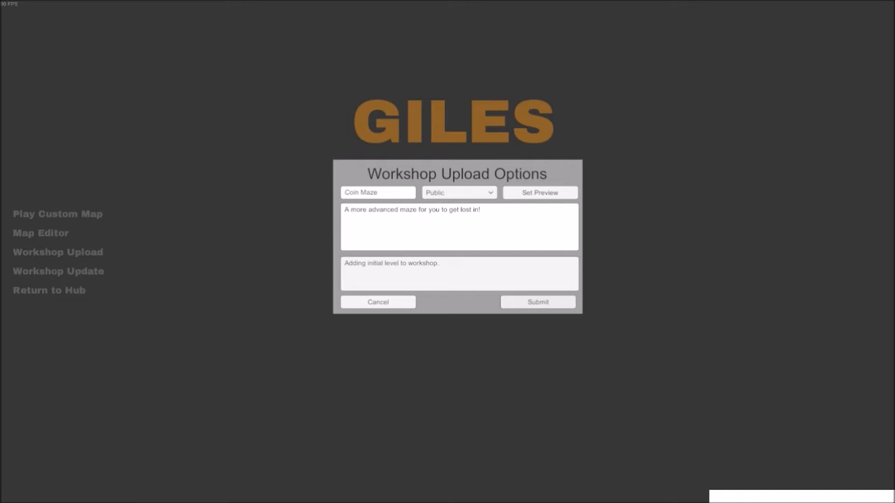
pyautogui.click(538, 302)
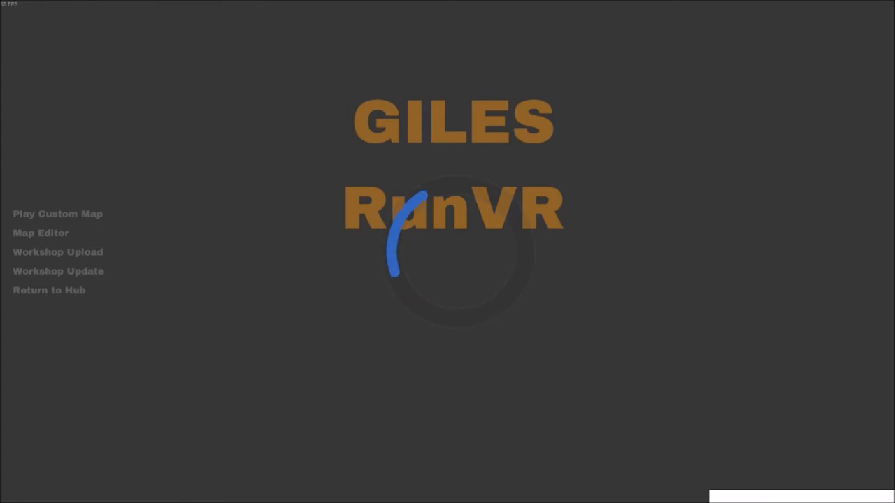